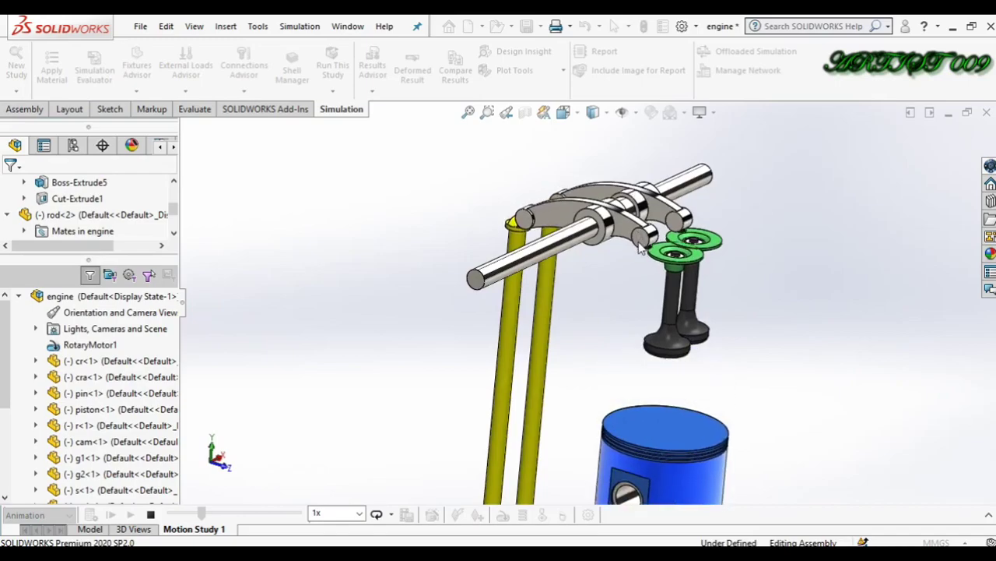
- Examine the rocker arms, pushrods and valves up close and within the whole engine while the motion study plays
scroll(635, 240, down, 3)
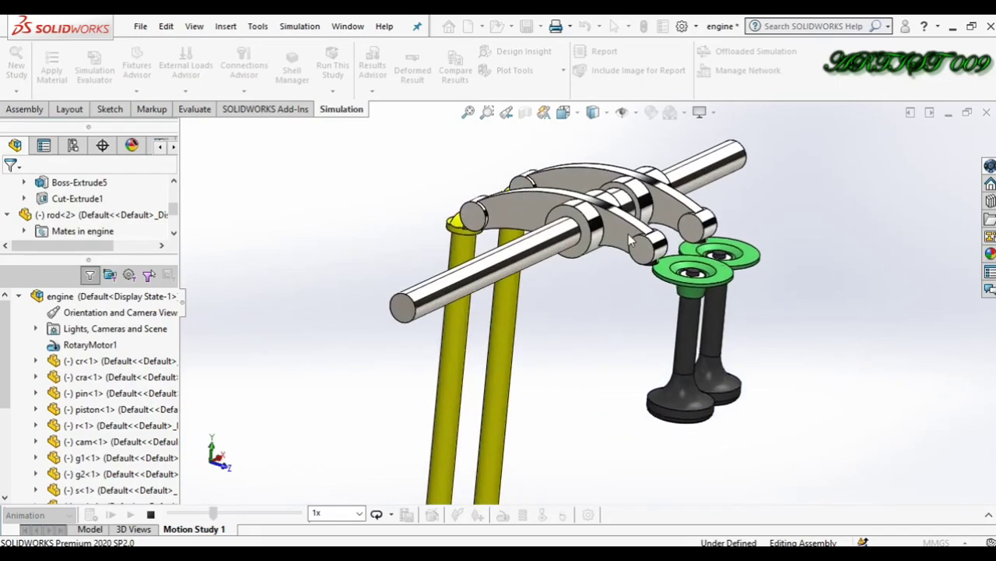
scroll(628, 234, up, 2)
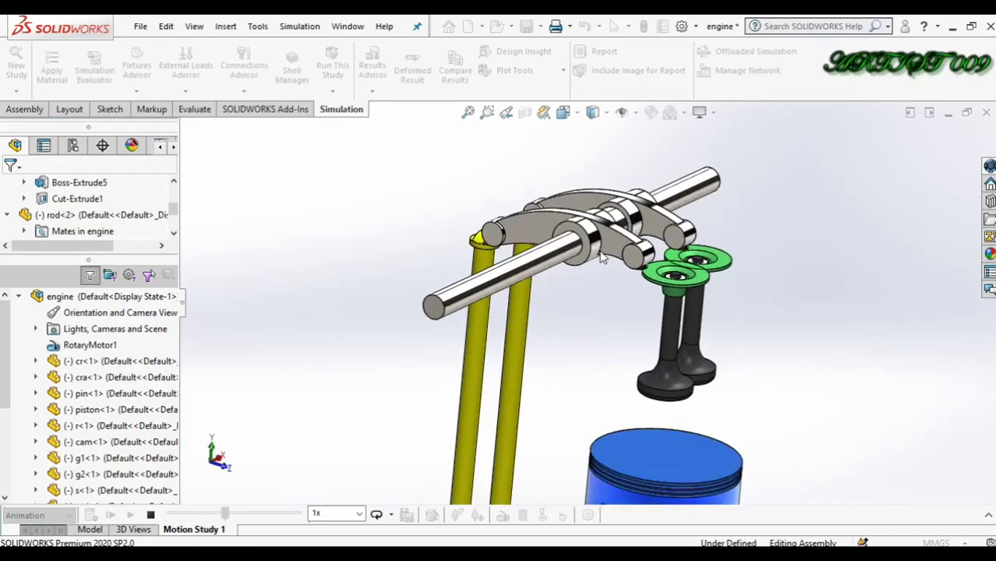
scroll(604, 268, down, 3)
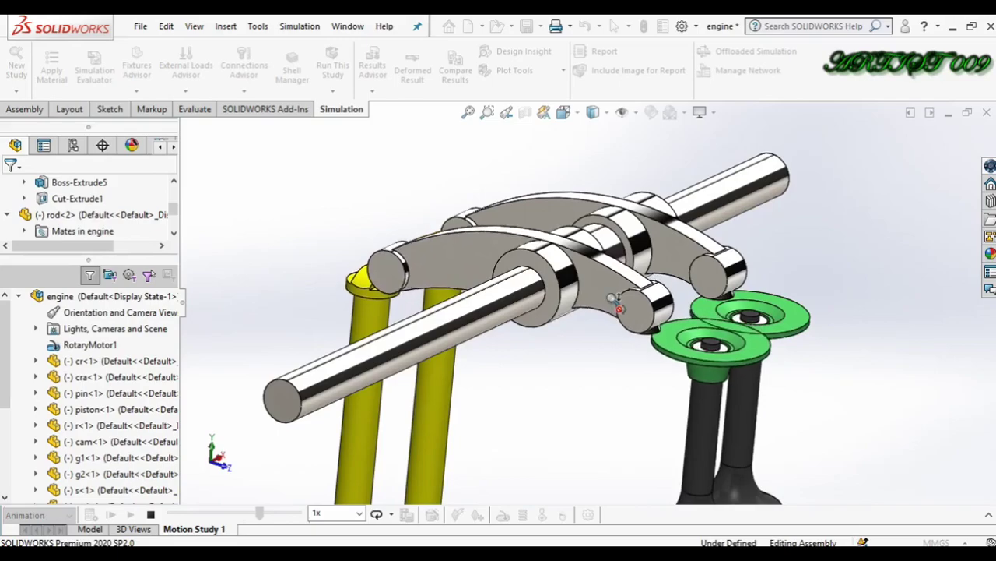
scroll(603, 298, up, 3)
scroll(596, 300, down, 5)
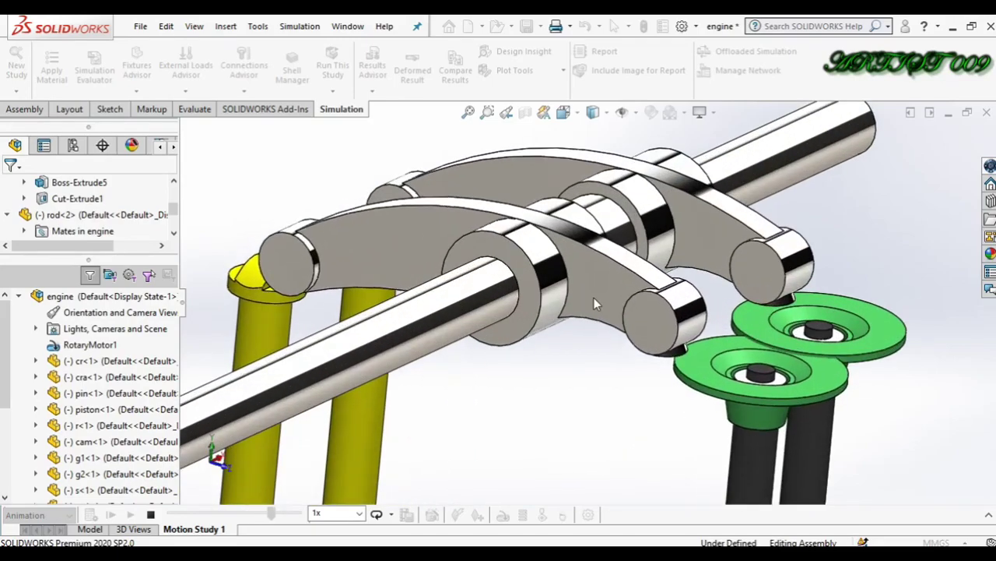
scroll(594, 297, up, 8)
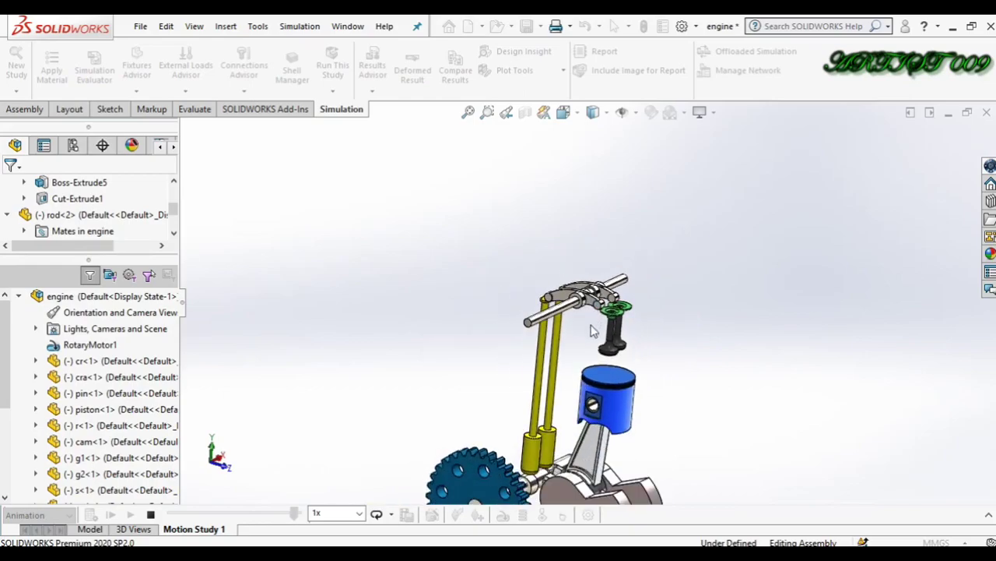
key(f)
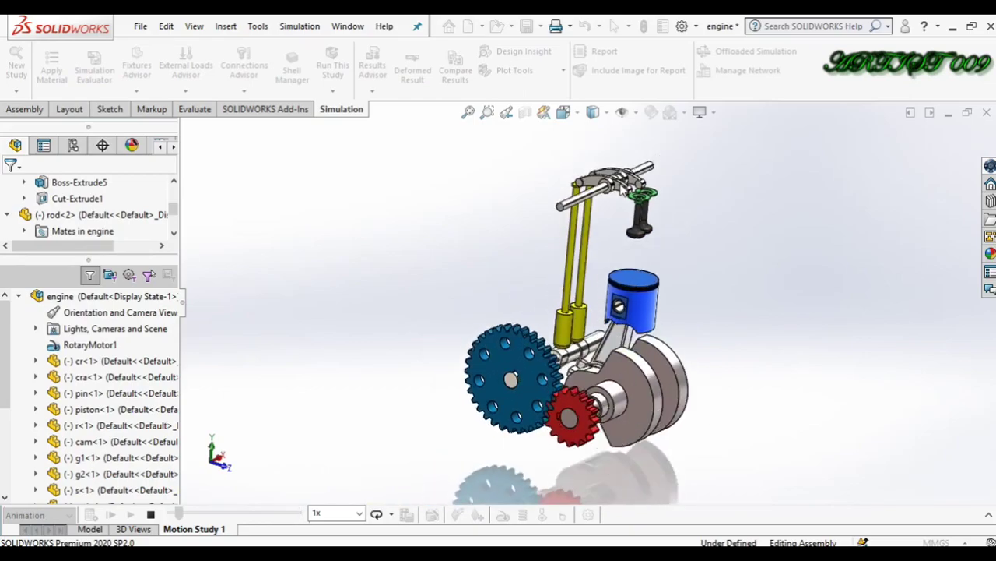
scroll(614, 220, down, 6)
scroll(614, 221, down, 4)
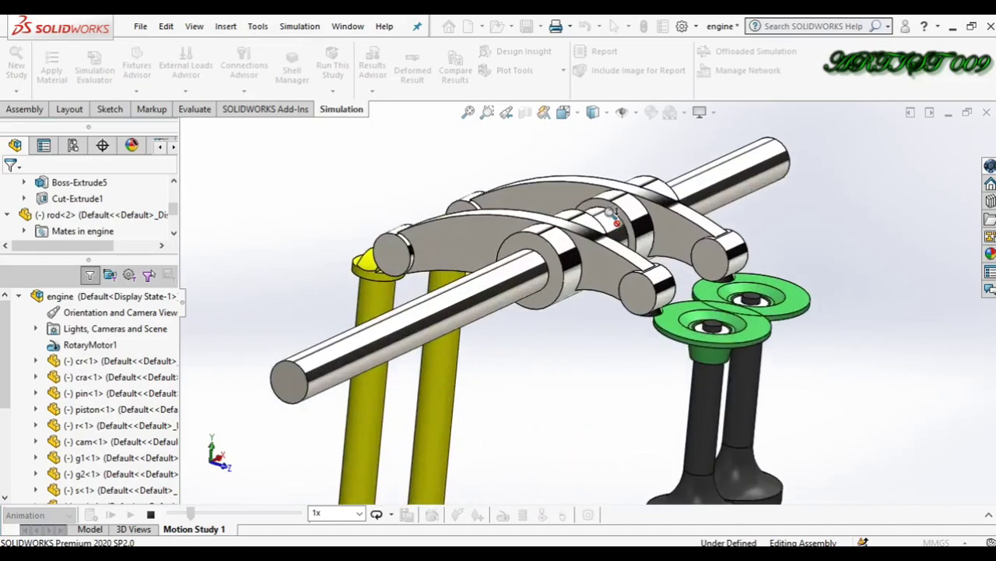
scroll(612, 217, up, 6)
scroll(612, 218, down, 2)
scroll(612, 218, down, 2)
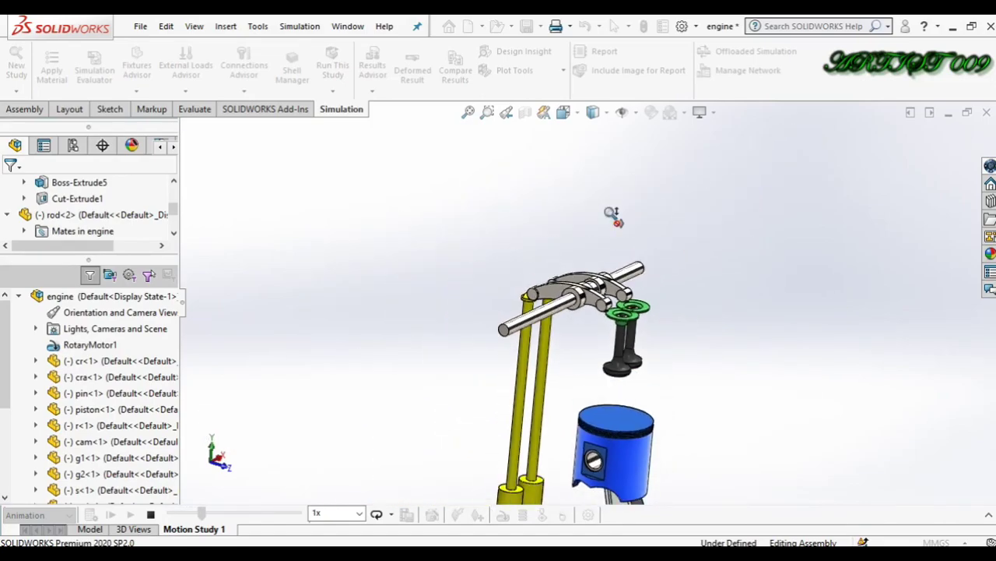
scroll(634, 356, up, 5)
scroll(634, 355, down, 2)
scroll(634, 356, down, 2)
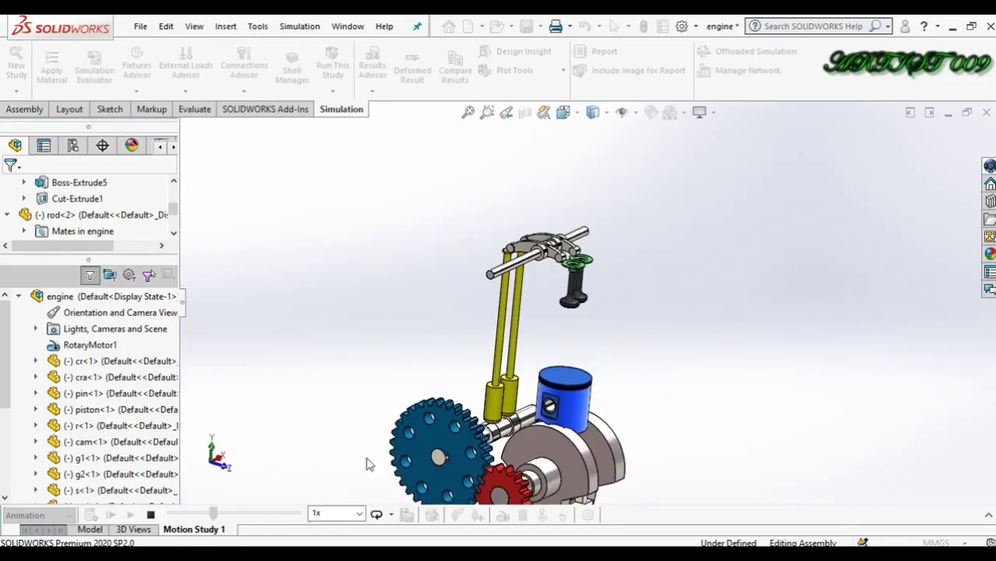
- Stop the engine motion study and close the assembly without saving its changes
click(154, 515)
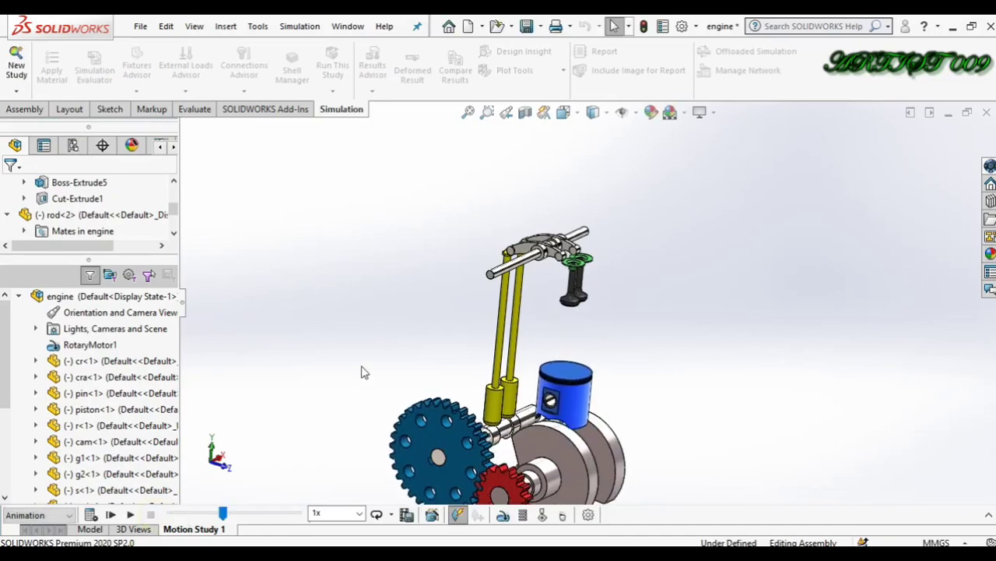
key(ctrl+4)
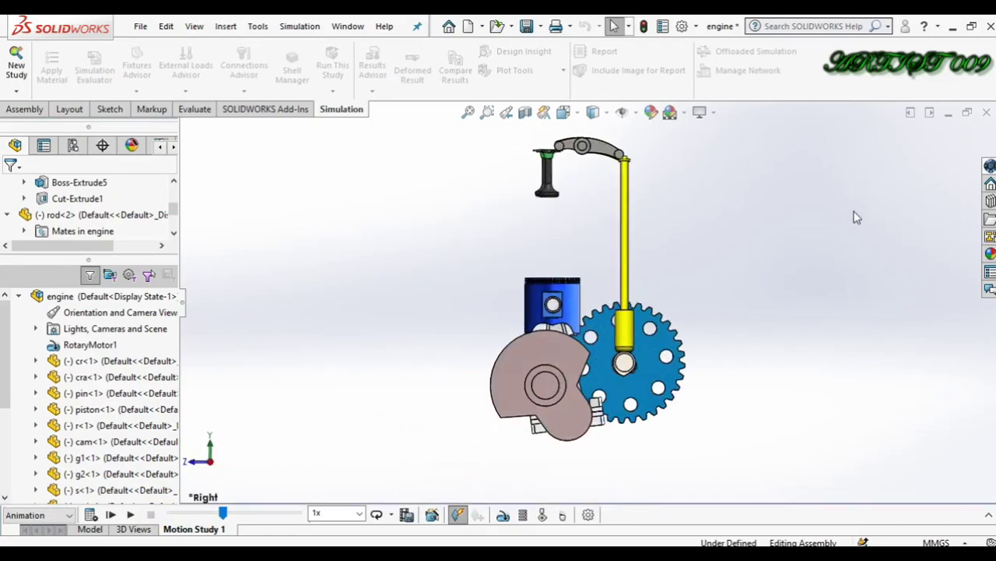
click(986, 114)
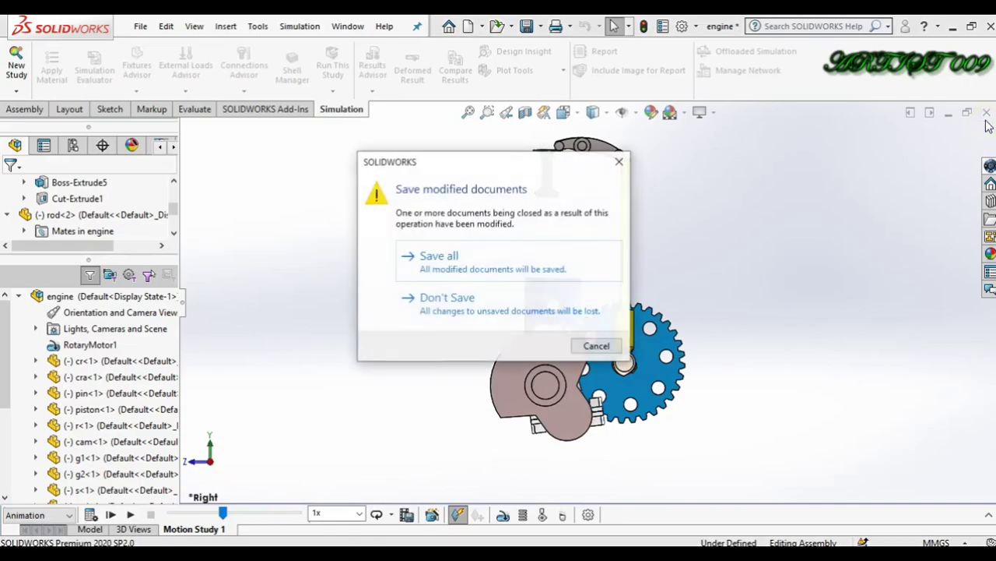
click(456, 308)
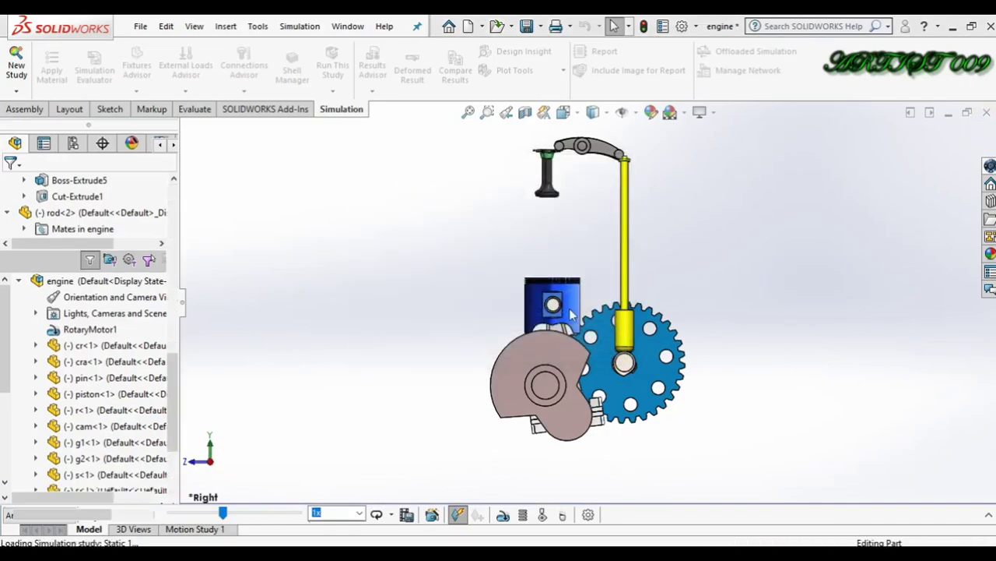
- Examine the Rocker Arm part from several angles, including the bore through its central hub
key(Left)
key(Left)
key(Left)
key(Left)
key(Left)
key(Left)
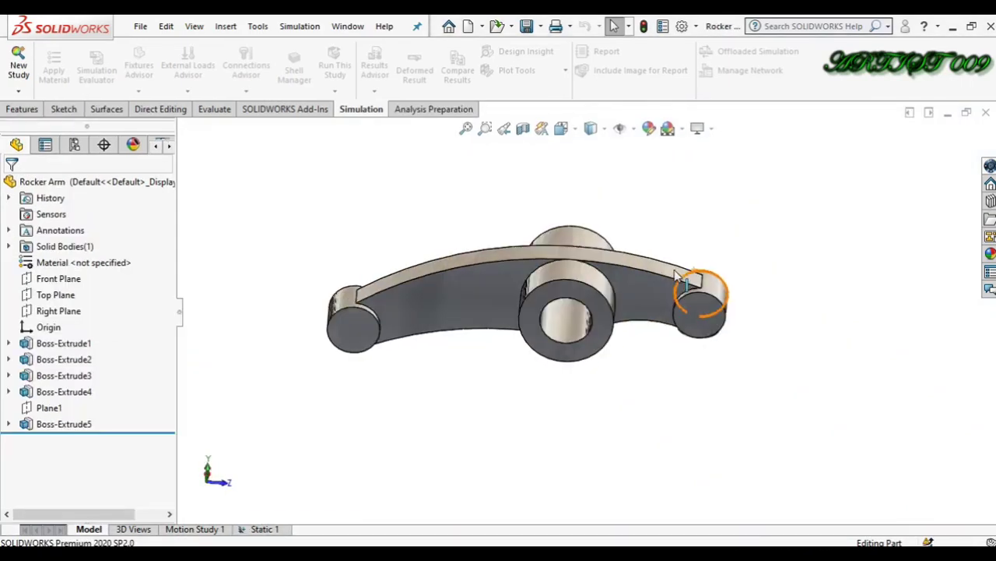
key(Left)
key(Left)
key(Left)
key(Left)
key(Up)
key(Up)
key(Up)
key(Up)
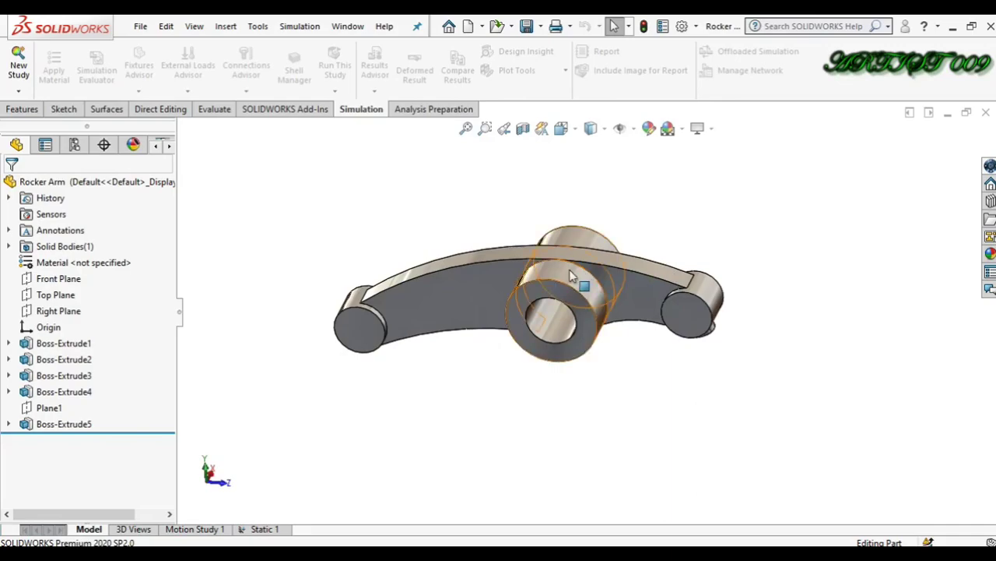
click(552, 332)
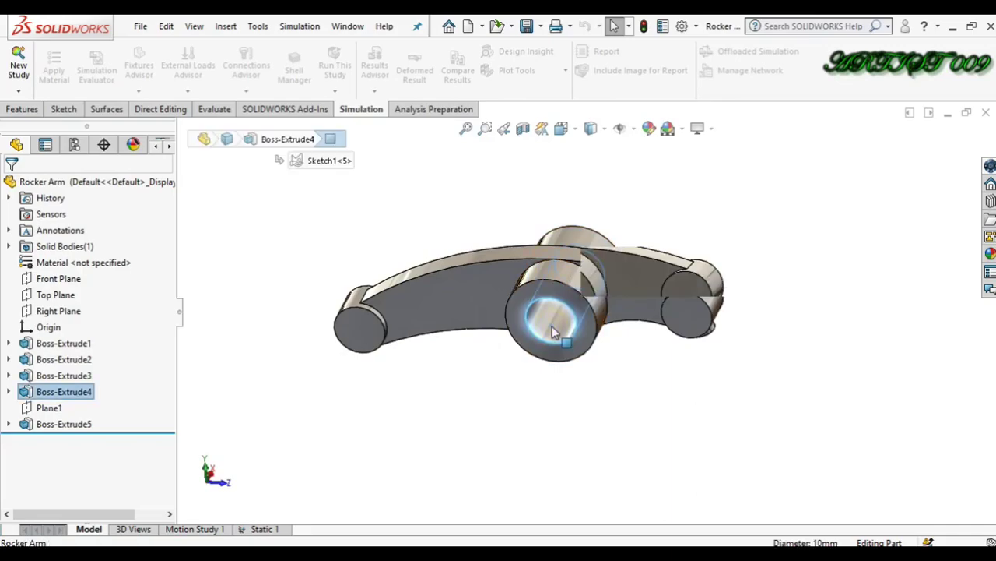
key(Left)
key(Left)
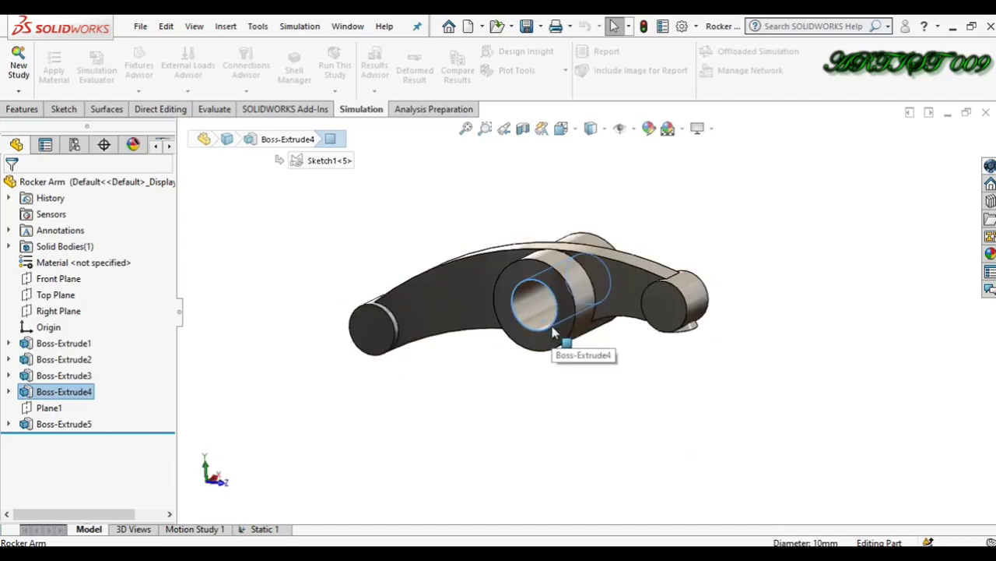
click(357, 453)
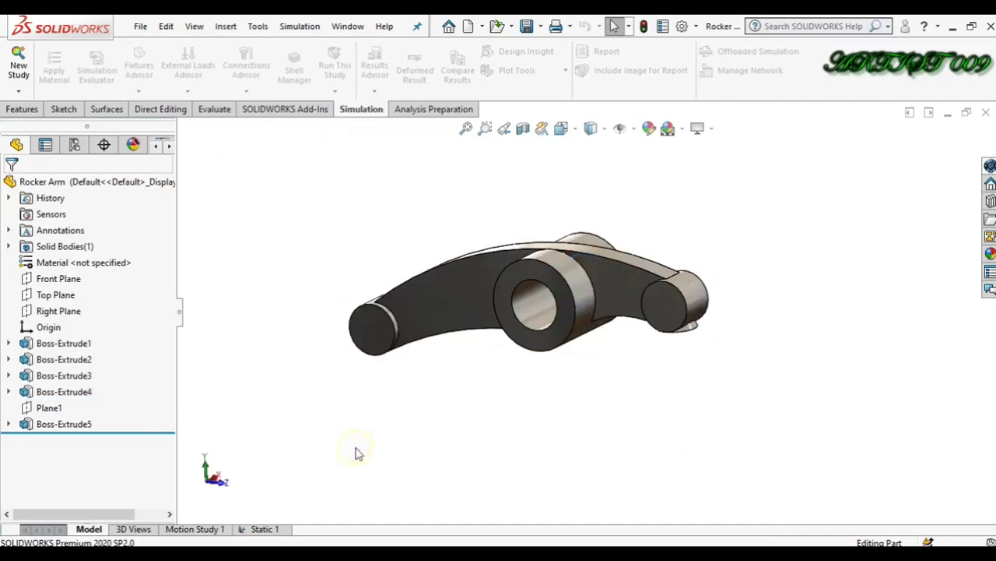
- Open the Static 1 study and display its von Mises stress plot and its factor of safety plot
click(276, 531)
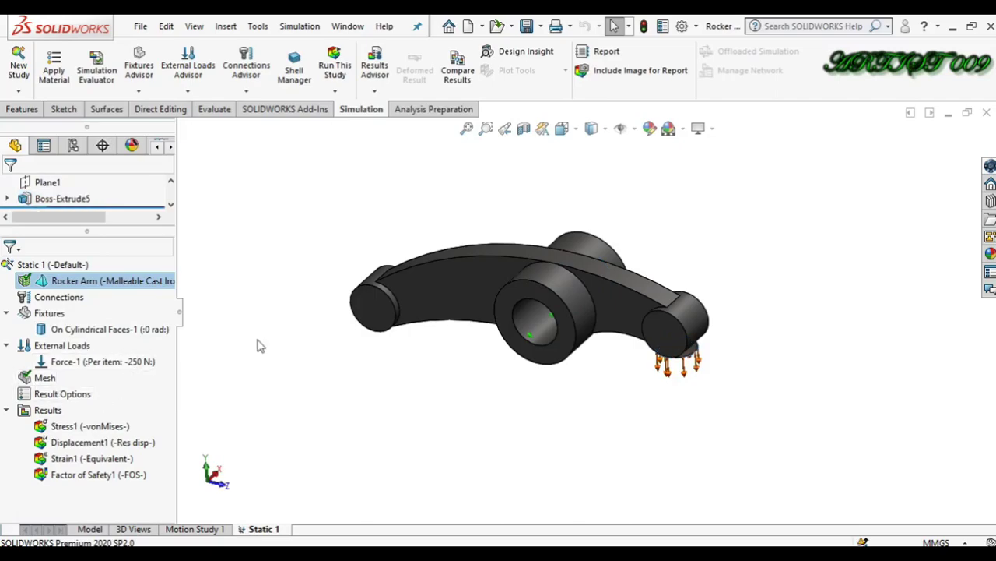
double_click(107, 427)
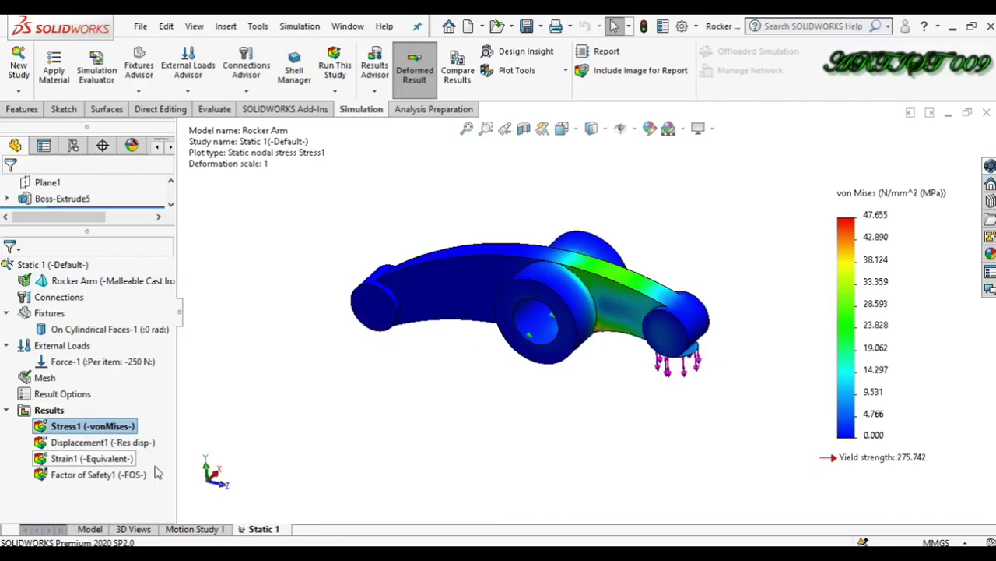
double_click(126, 474)
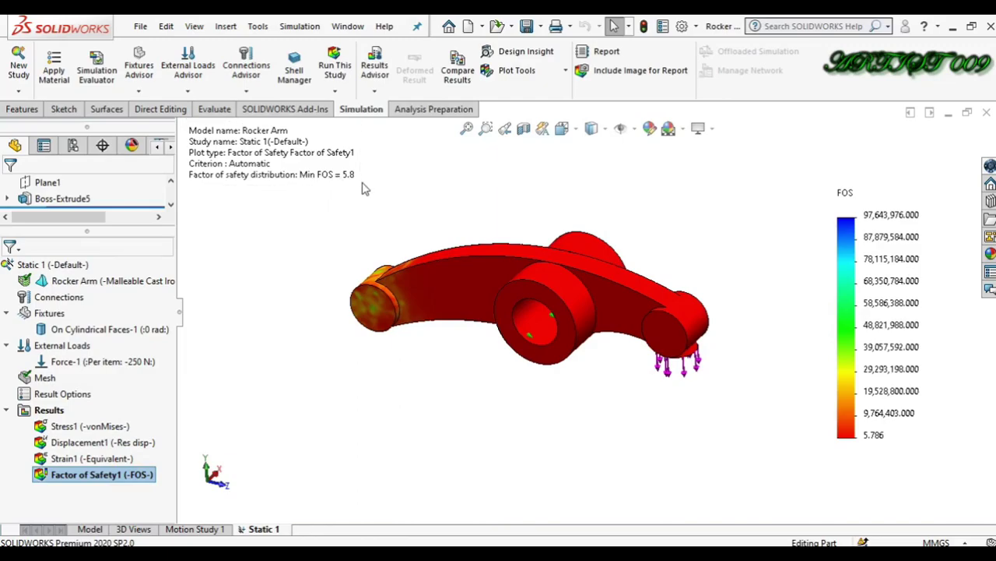
middle_drag(357, 181, 405, 214)
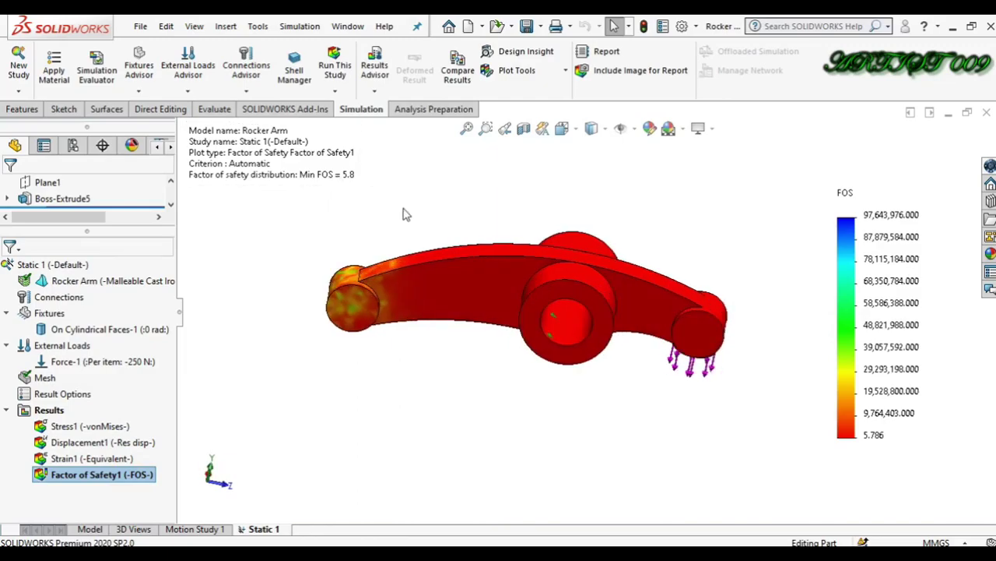
- Compare the maximum von Mises stress with the minimum factor of safety, and check the Force-1 load behind them
double_click(113, 426)
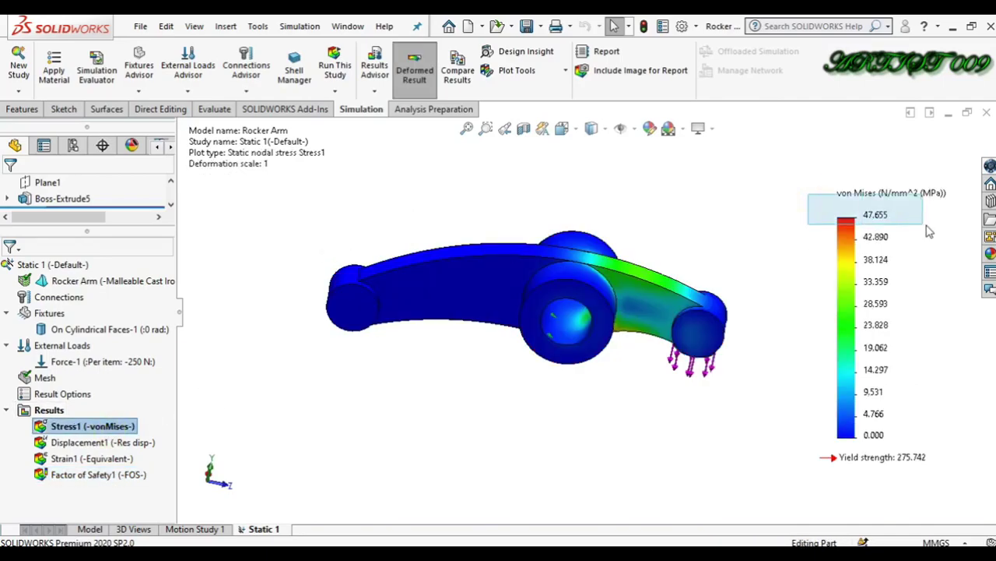
click(136, 475)
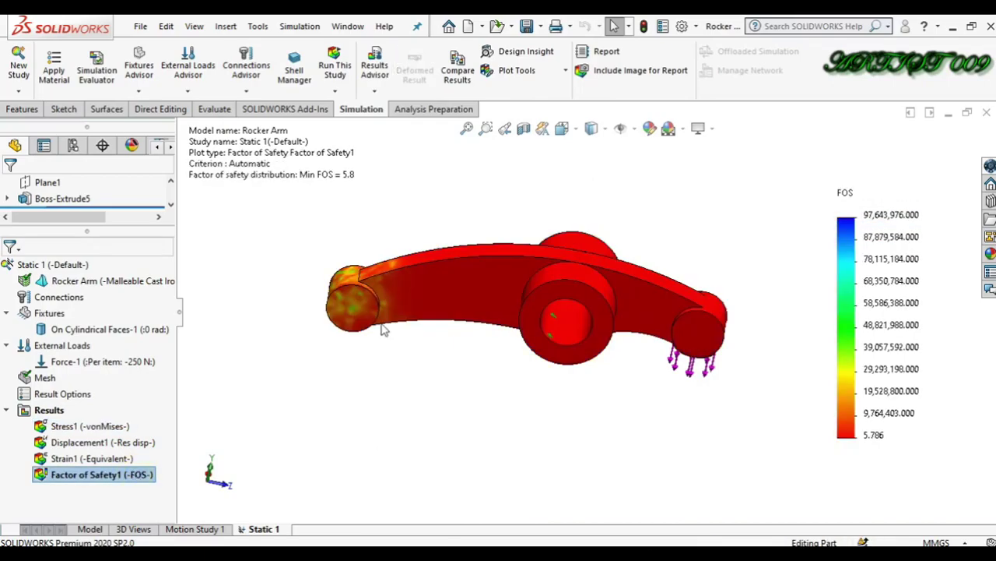
key(Left)
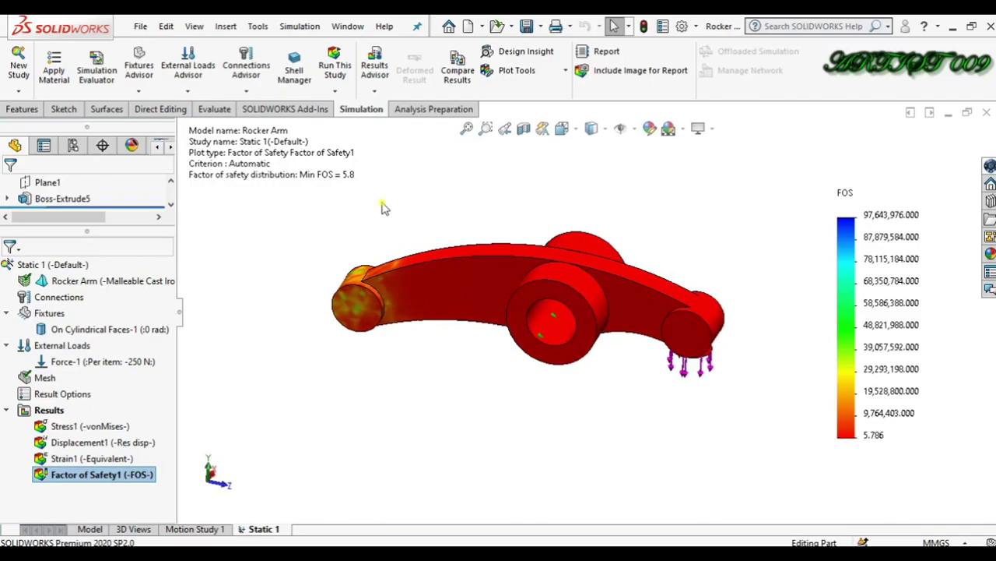
drag(381, 201, 315, 178)
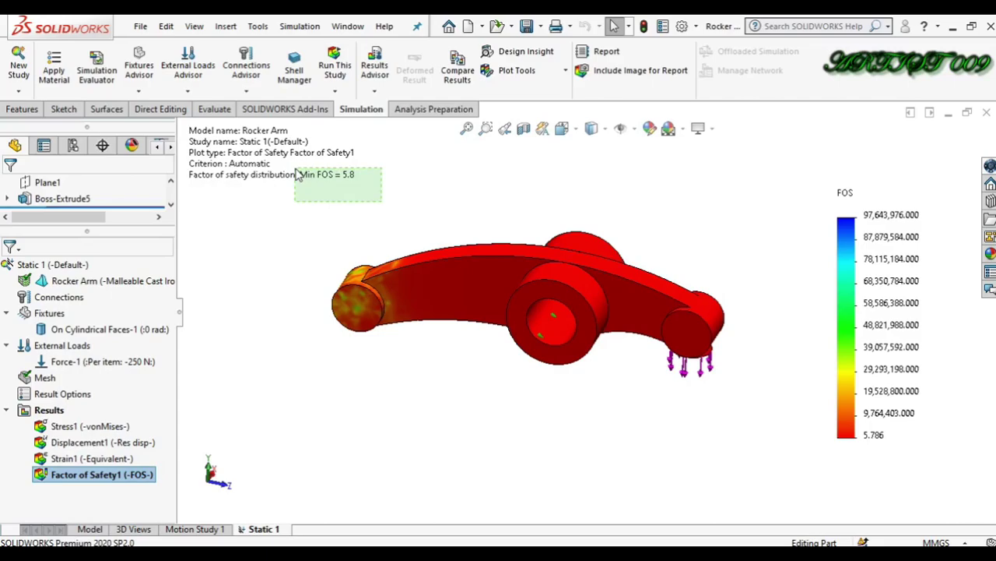
drag(297, 175, 302, 174)
drag(387, 201, 299, 176)
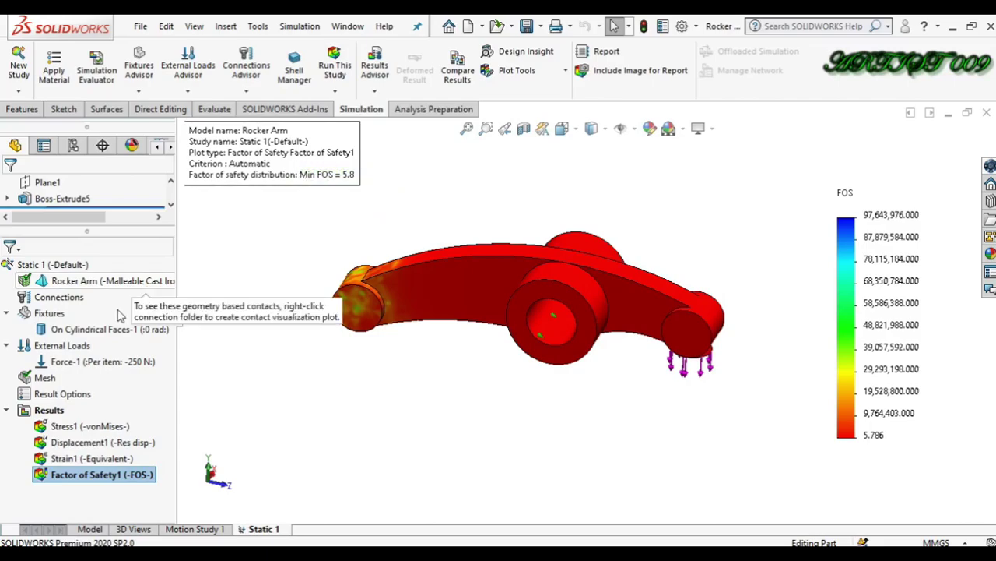
click(117, 362)
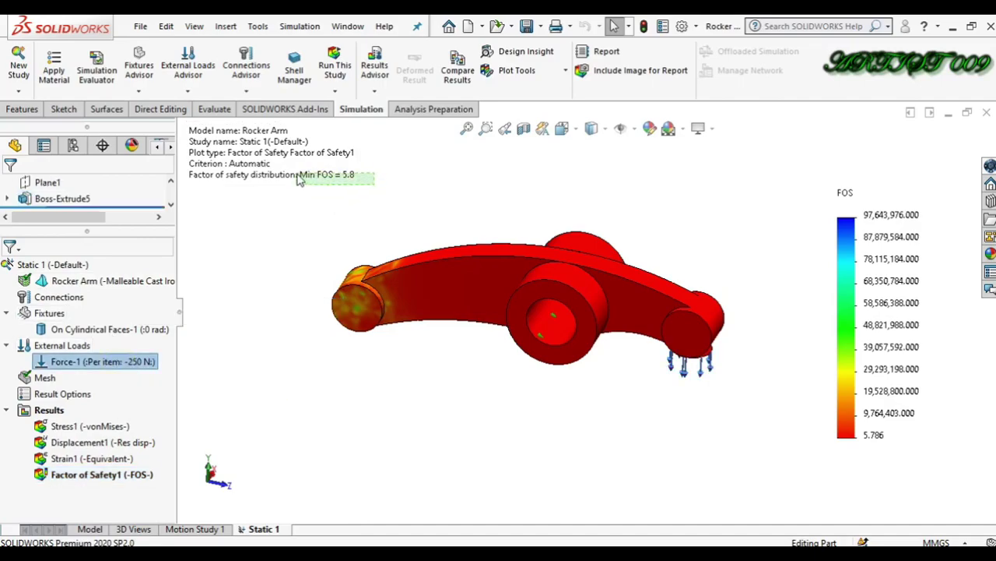
drag(300, 176, 306, 178)
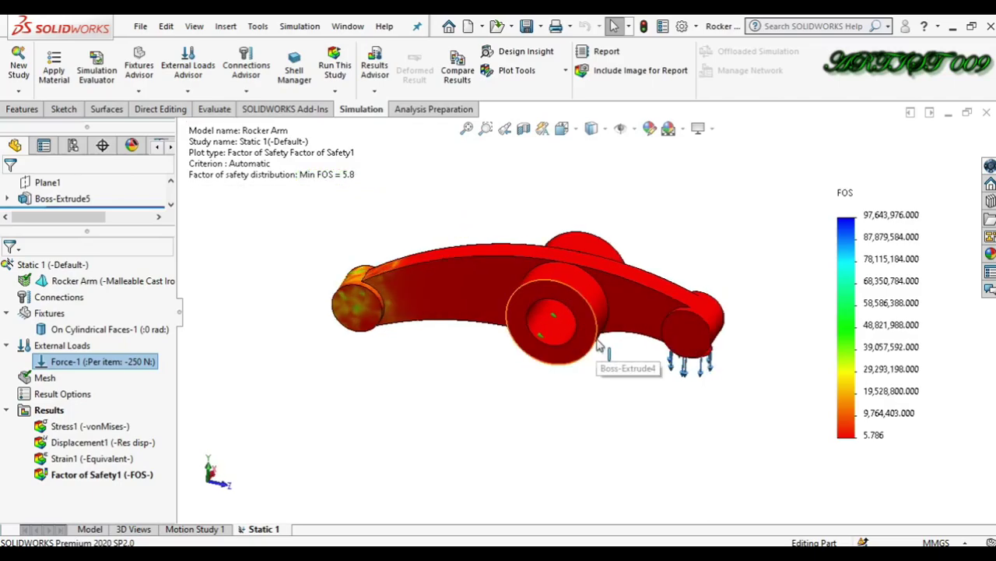
- Return to the Rocker Arm model and inspect its central hub, the curved top face of the arm and the pushrod-side end face
click(88, 528)
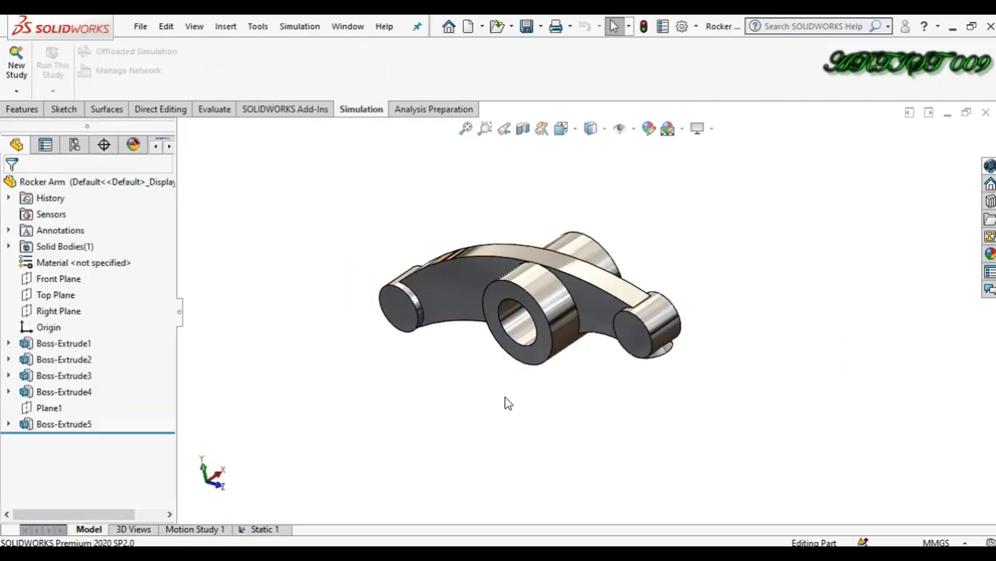
click(558, 302)
click(616, 419)
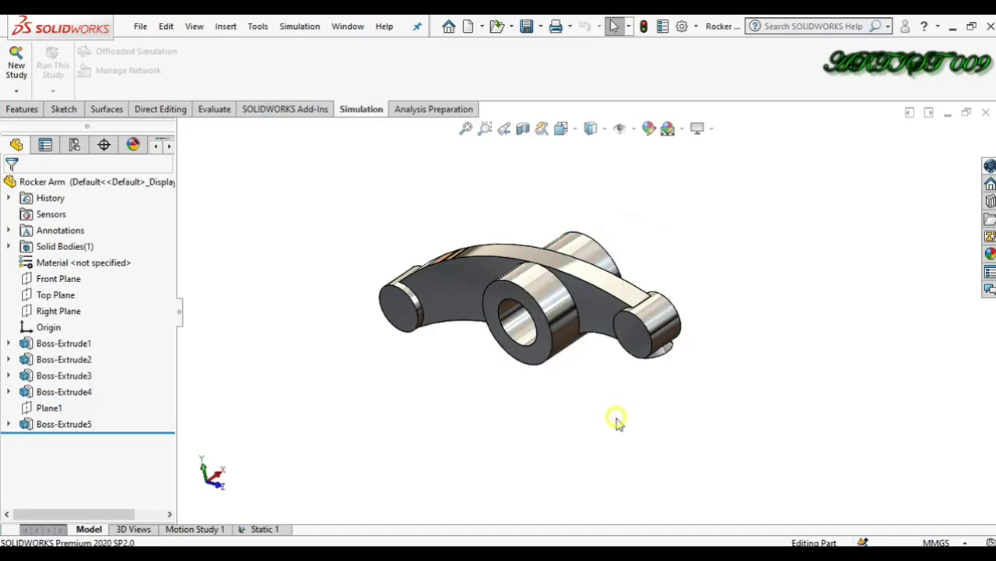
click(560, 311)
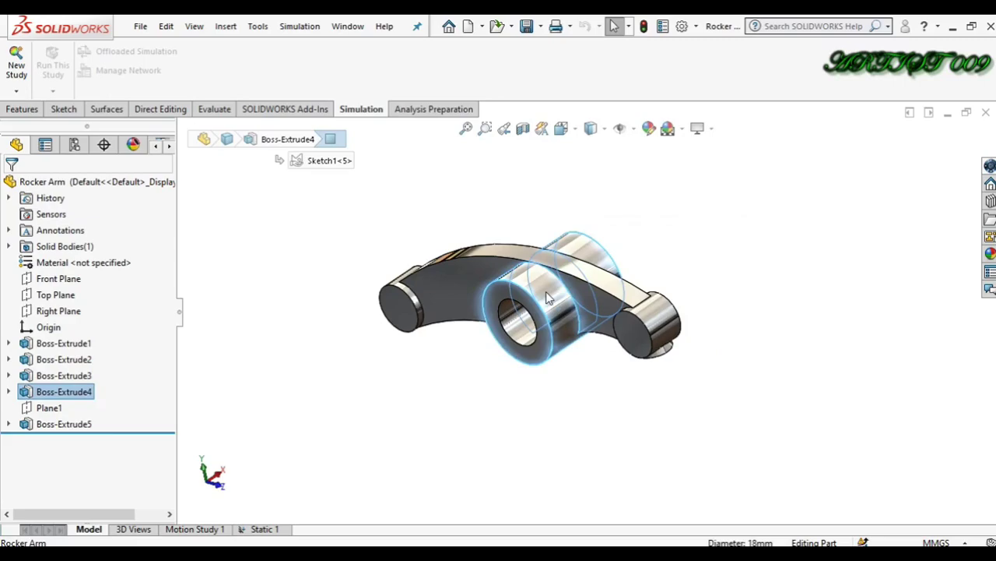
middle_drag(549, 298, 553, 303)
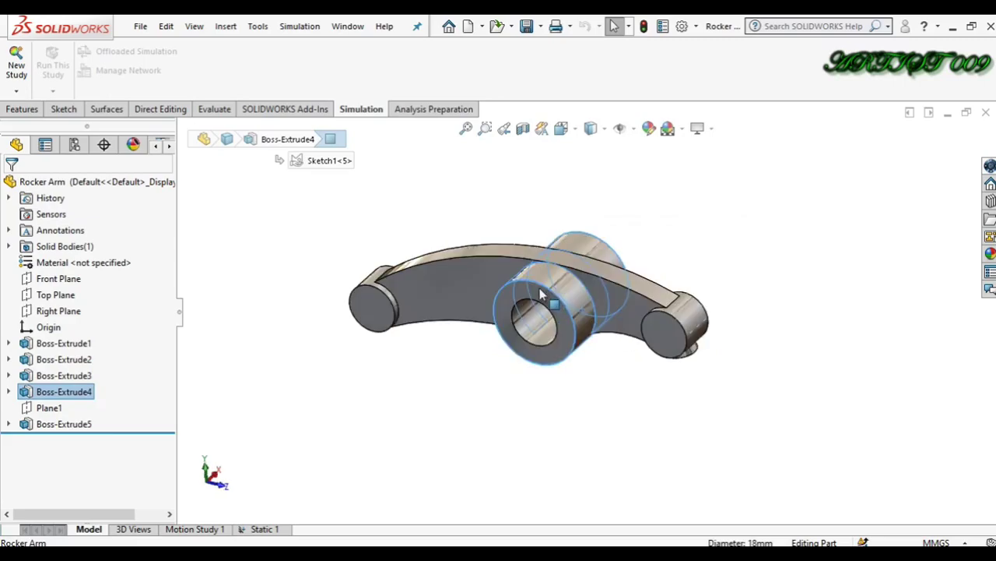
click(507, 253)
middle_drag(506, 253, 467, 265)
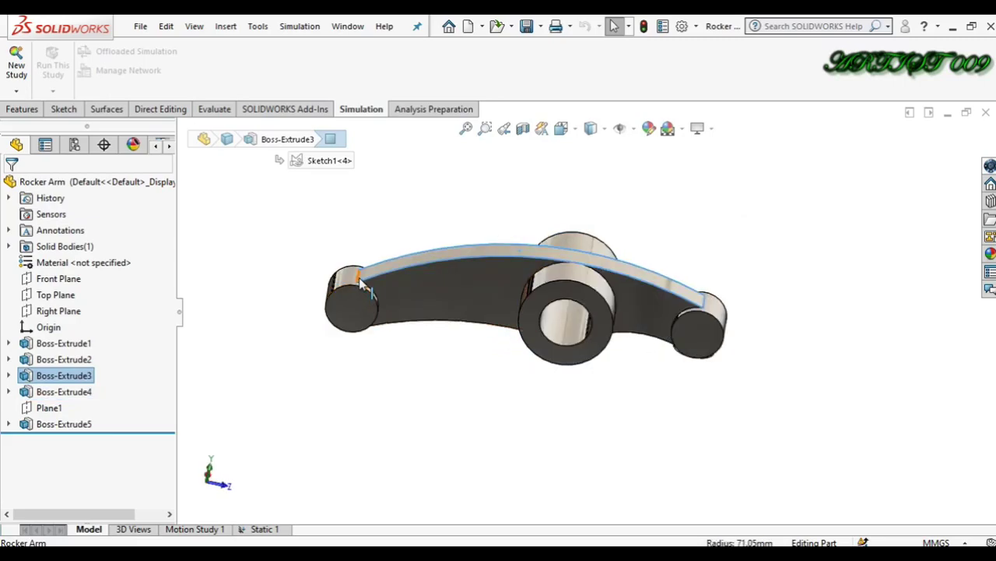
click(358, 305)
middle_drag(357, 305, 401, 302)
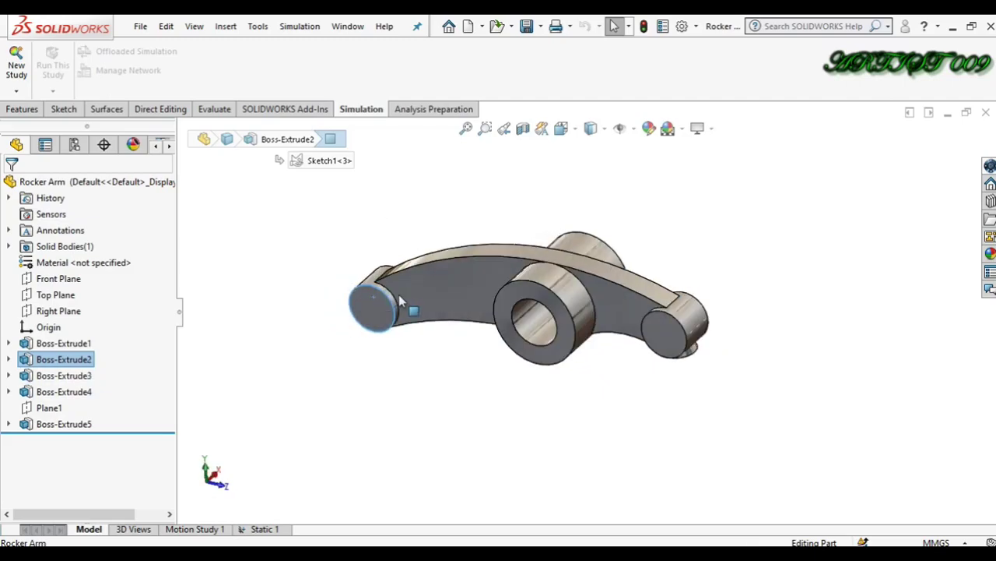
- Inspect the rocker arm's side profile and the inner face of the central hub's bore
scroll(598, 268, down, 5)
scroll(598, 269, up, 7)
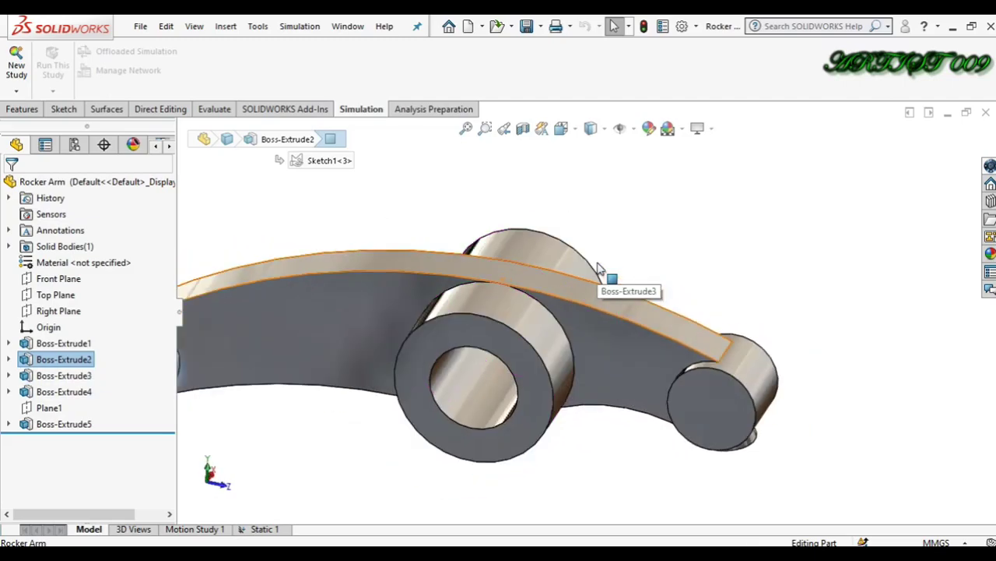
scroll(507, 347, down, 3)
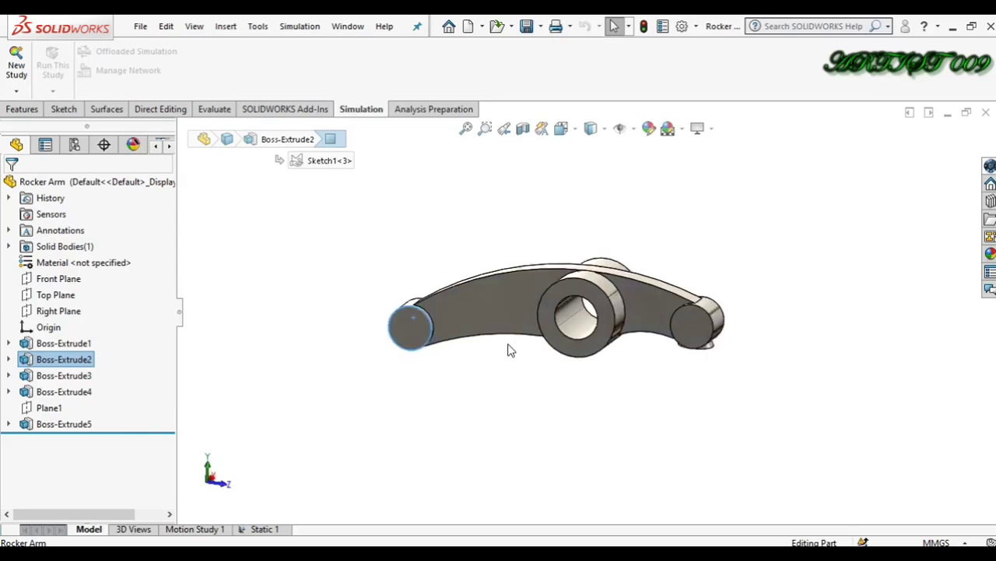
key(Left)
key(Left)
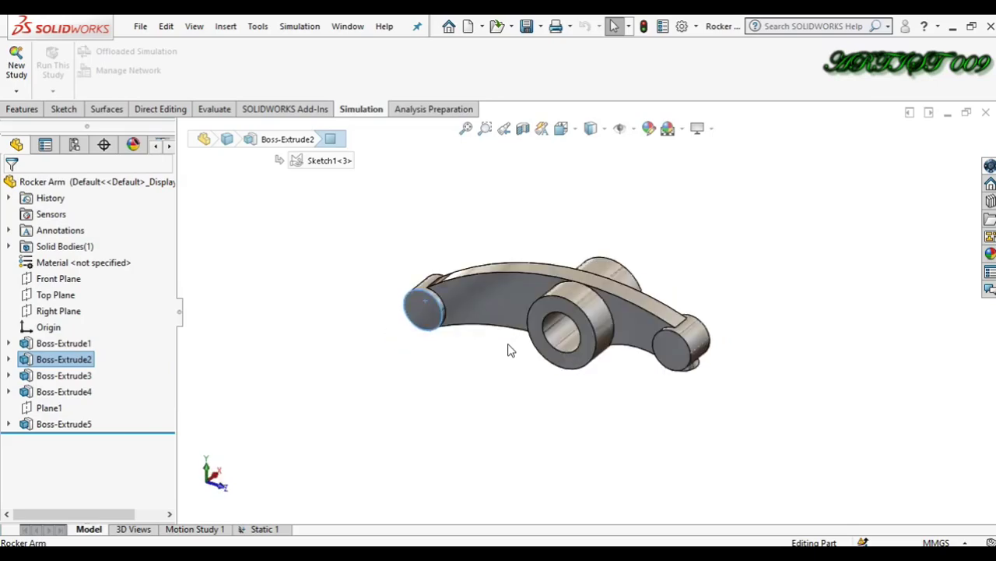
key(Left)
key(Left)
key(Left)
key(Left)
key(Left)
key(Left)
key(Left)
key(Left)
key(Left)
key(Left)
key(Left)
key(Left)
key(Left)
key(Left)
key(Left)
key(Left)
key(Left)
key(Left)
key(Left)
key(Left)
click(559, 335)
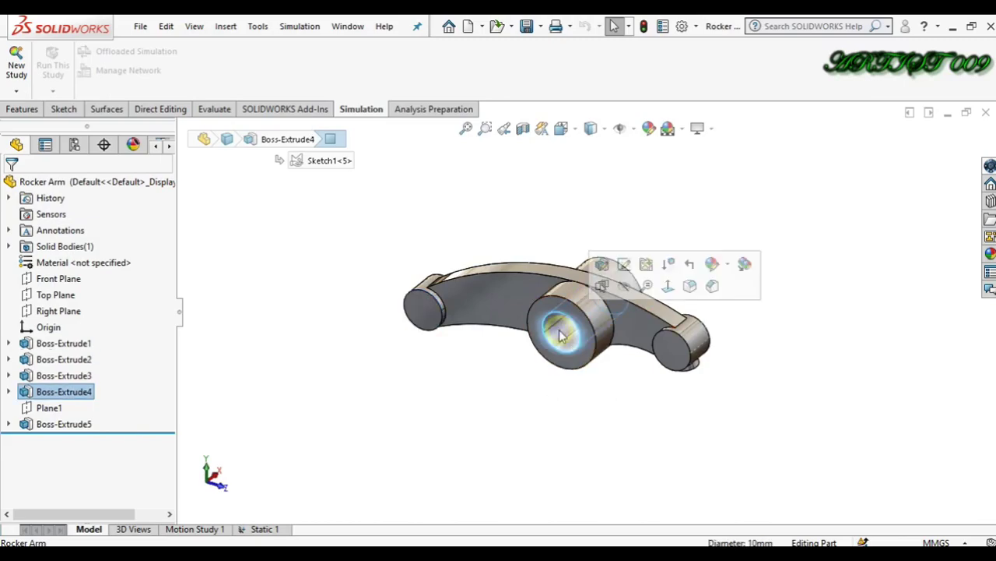
click(552, 244)
- Examine the rocker arm all the way around, including its opposite side and both cylindrical ends
scroll(593, 308, down, 5)
key(Up)
key(Up)
key(Up)
key(Up)
key(Up)
key(Up)
key(Up)
key(Up)
key(Up)
key(Up)
key(Up)
key(Up)
key(Up)
key(Up)
key(Up)
key(Up)
key(Up)
key(Up)
key(Up)
key(Up)
scroll(596, 308, up, 3)
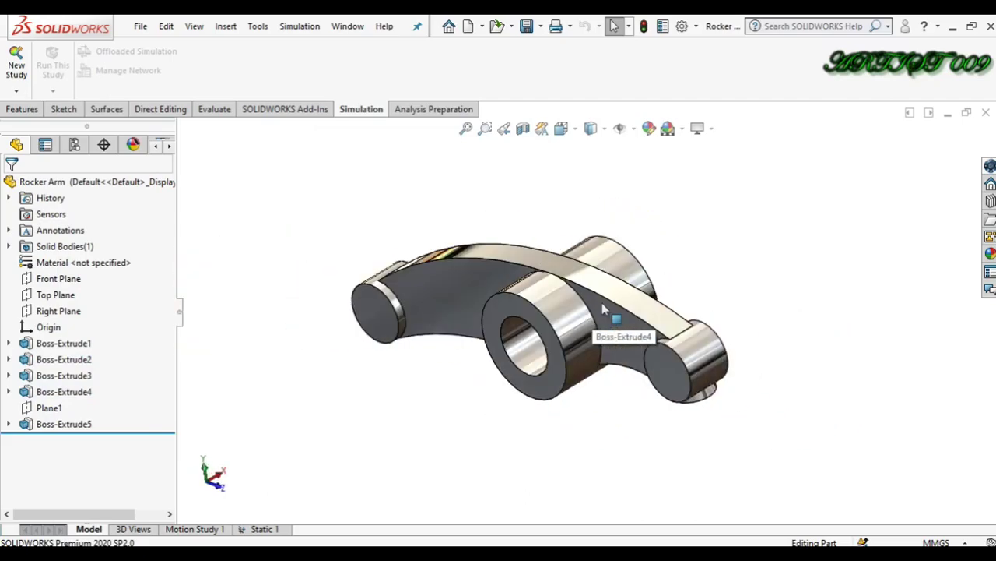
key(Left)
key(Left)
key(Left)
key(Left)
key(Left)
key(Left)
key(Left)
key(Left)
key(Left)
key(Left)
key(Left)
key(Left)
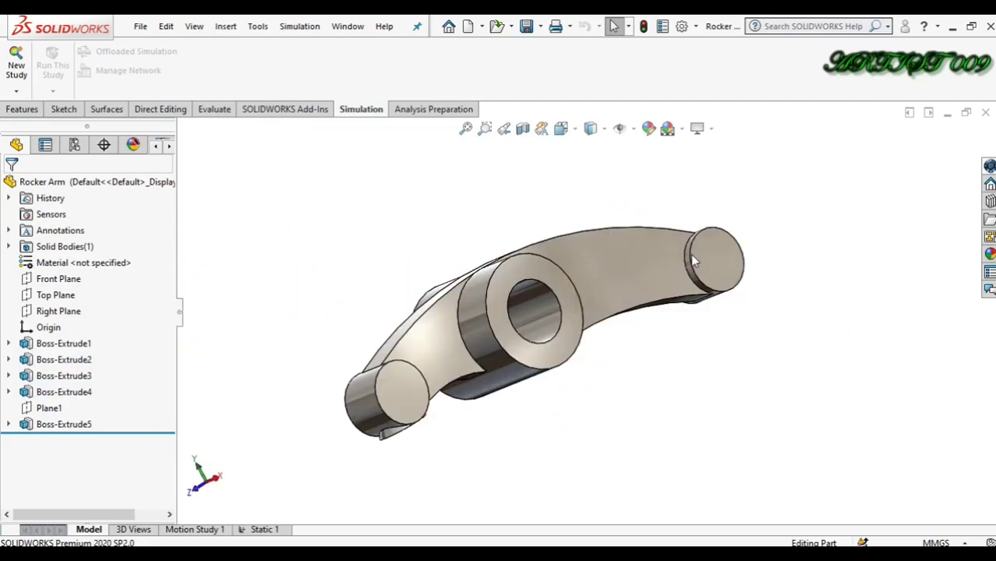
key(Left)
key(Left)
key(Left)
key(Left)
key(Left)
key(Left)
key(Left)
key(Left)
key(Left)
key(Left)
key(Left)
key(Left)
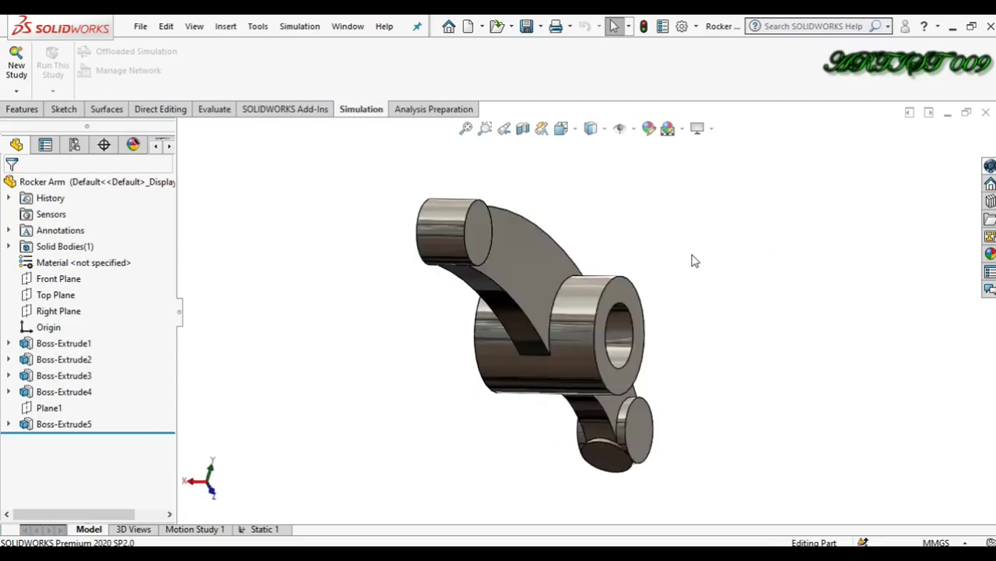
- View the arm's curved top face from above and check the bore through the central hub again
key(Up)
key(Up)
key(Up)
key(Up)
key(Up)
key(Up)
key(Up)
key(Up)
key(Up)
key(Up)
key(Up)
key(Up)
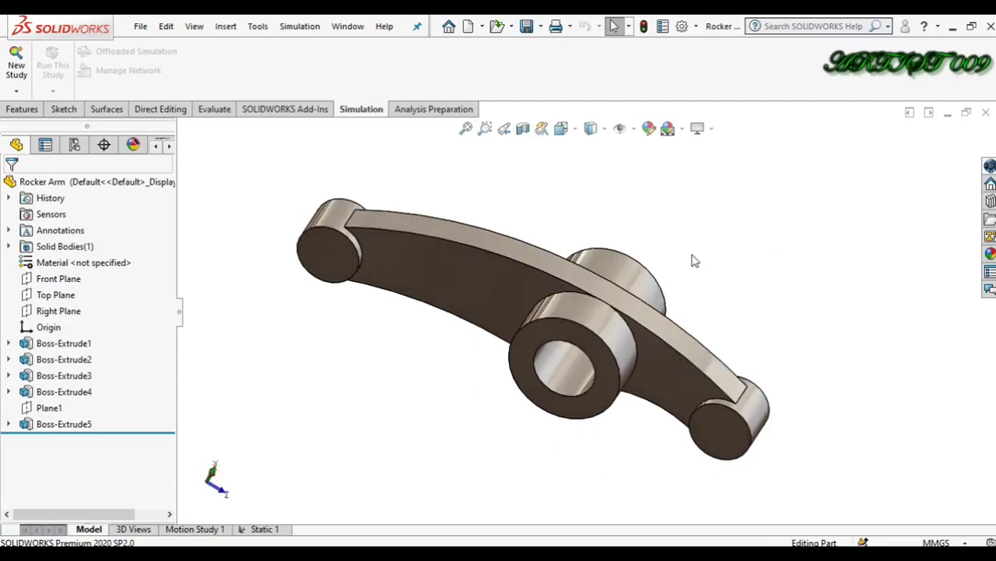
key(Up)
key(Up)
key(Up)
key(Up)
key(Up)
key(Up)
key(Up)
key(Up)
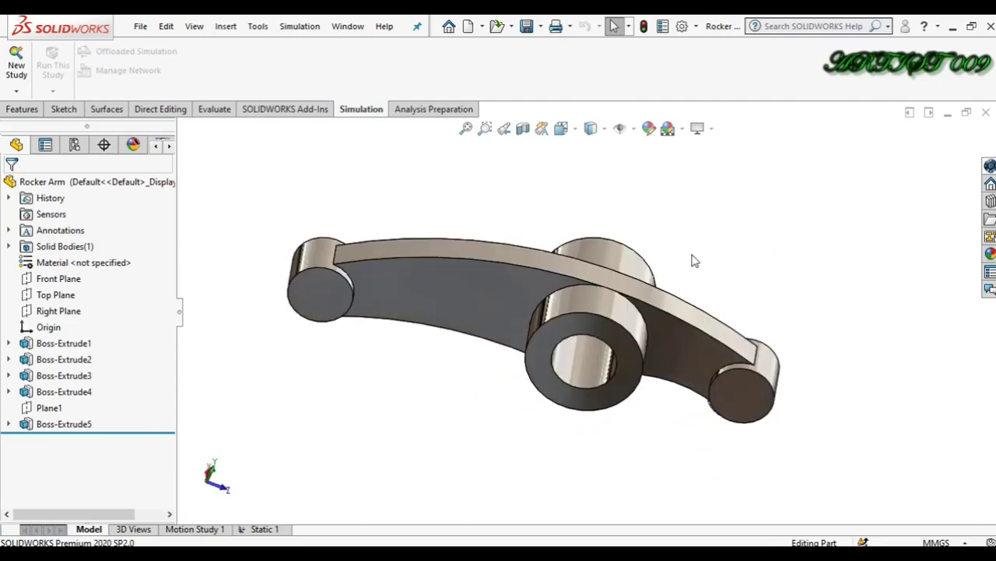
key(Up)
key(Up)
key(Up)
key(Up)
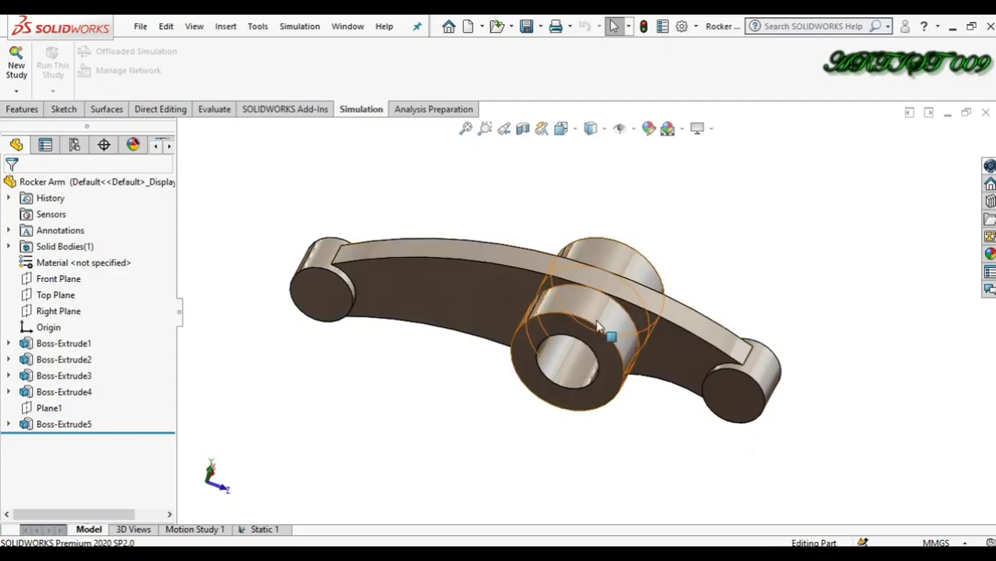
click(569, 355)
key(Up)
key(Up)
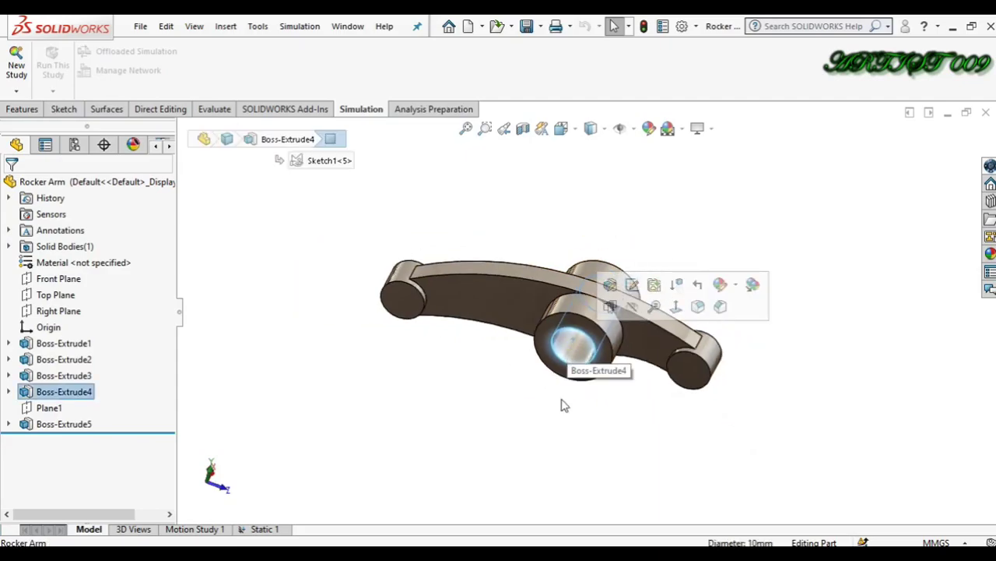
click(559, 425)
key(Up)
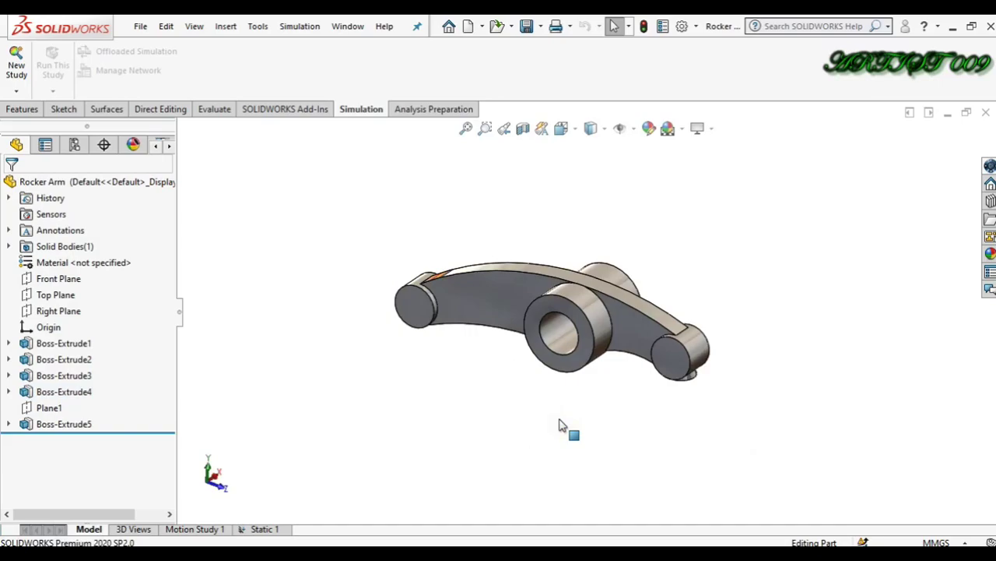
- Reopen the Static 1 study to check where Force-1 acts, and create a new design study
click(264, 528)
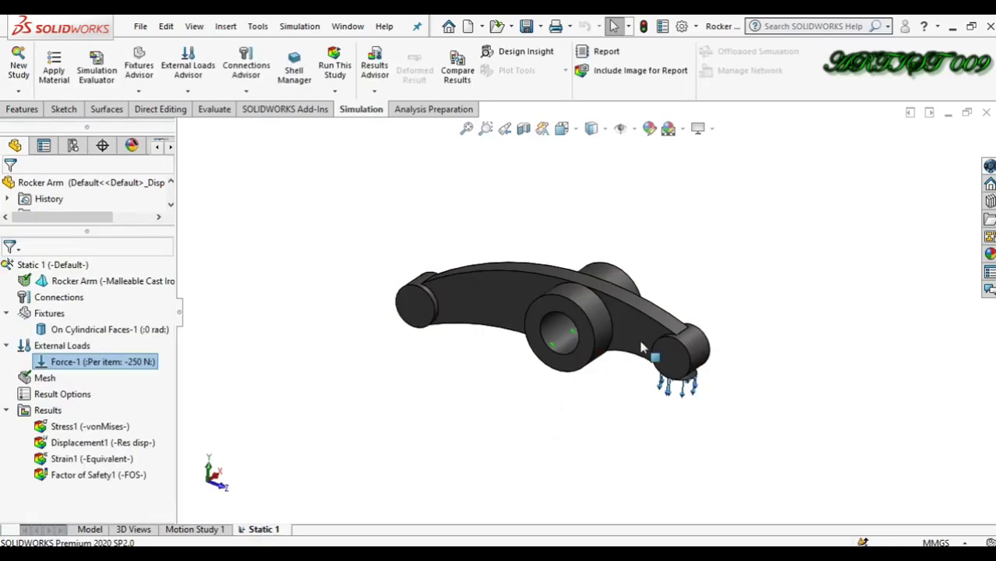
scroll(634, 354, down, 2)
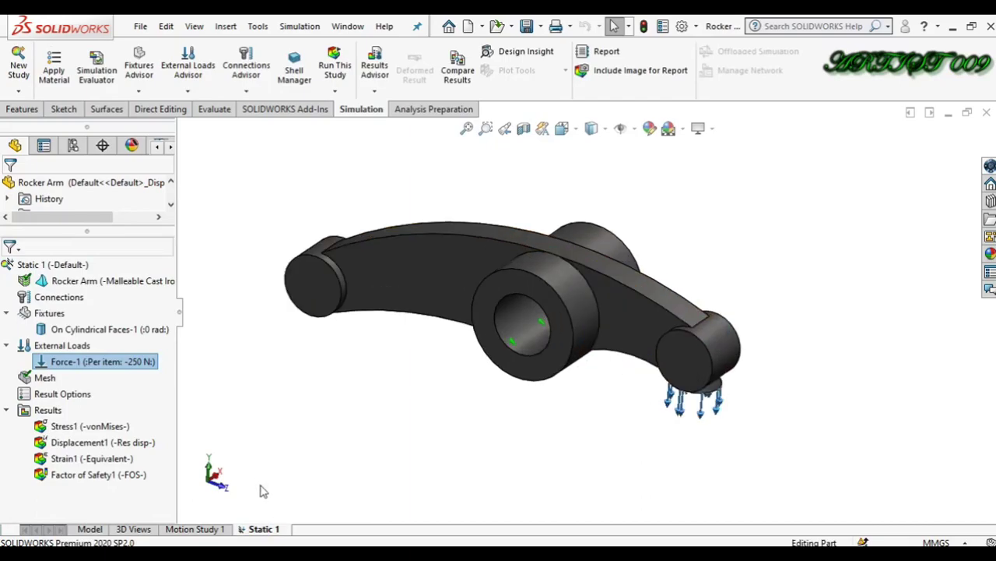
right_click(276, 529)
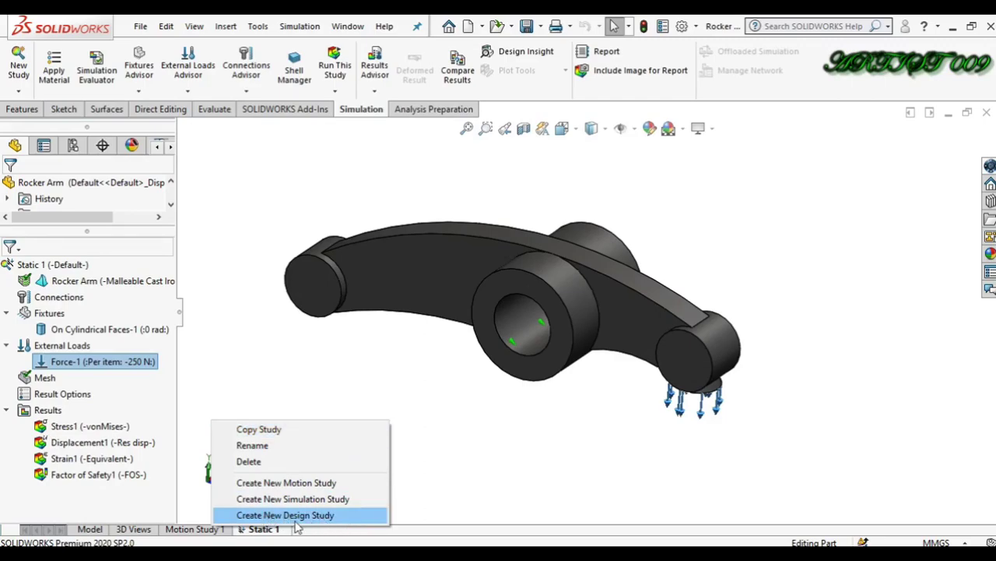
click(295, 518)
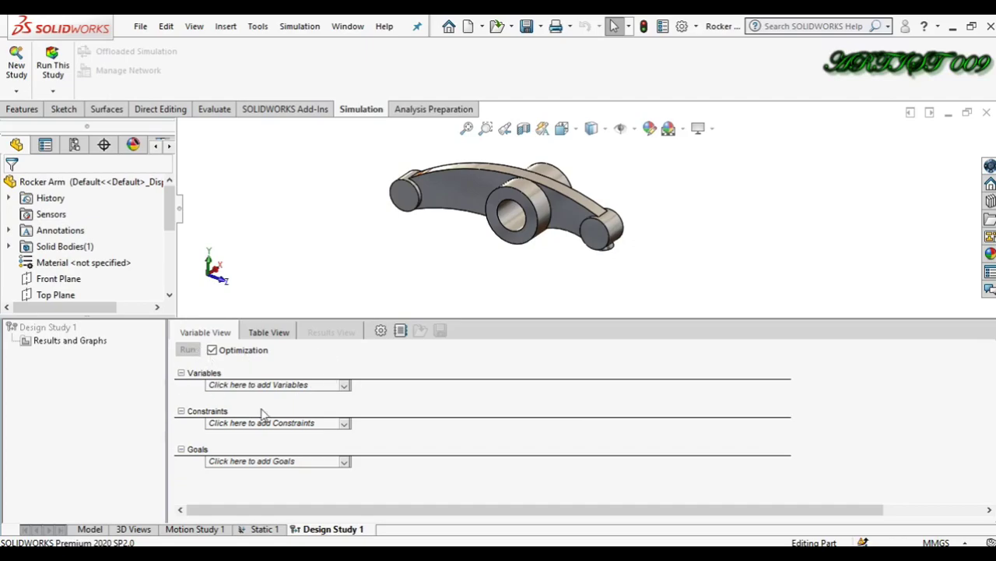
- Start adding a parameter as a design study variable and review the model dimensions shown on the rocker arm
click(344, 386)
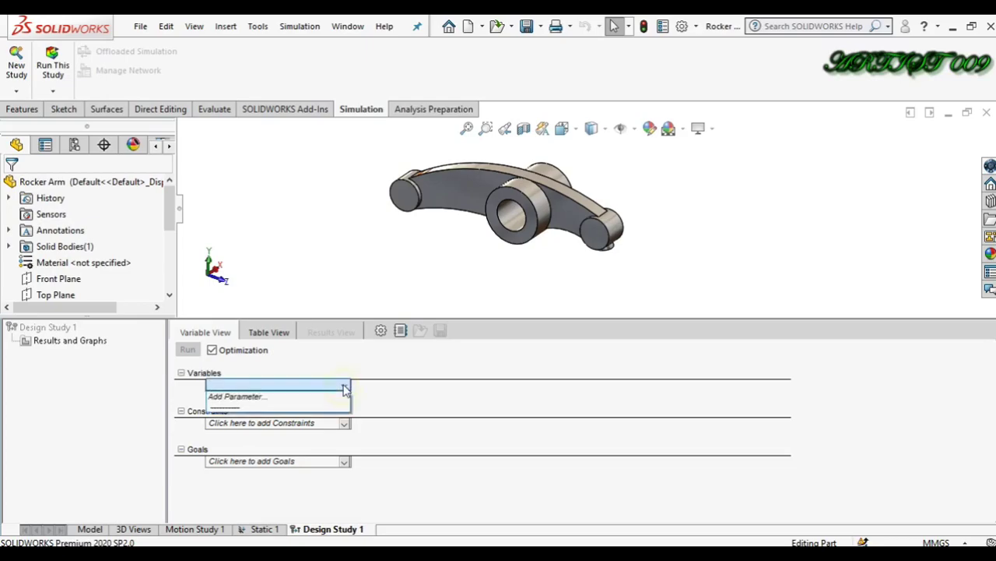
click(302, 397)
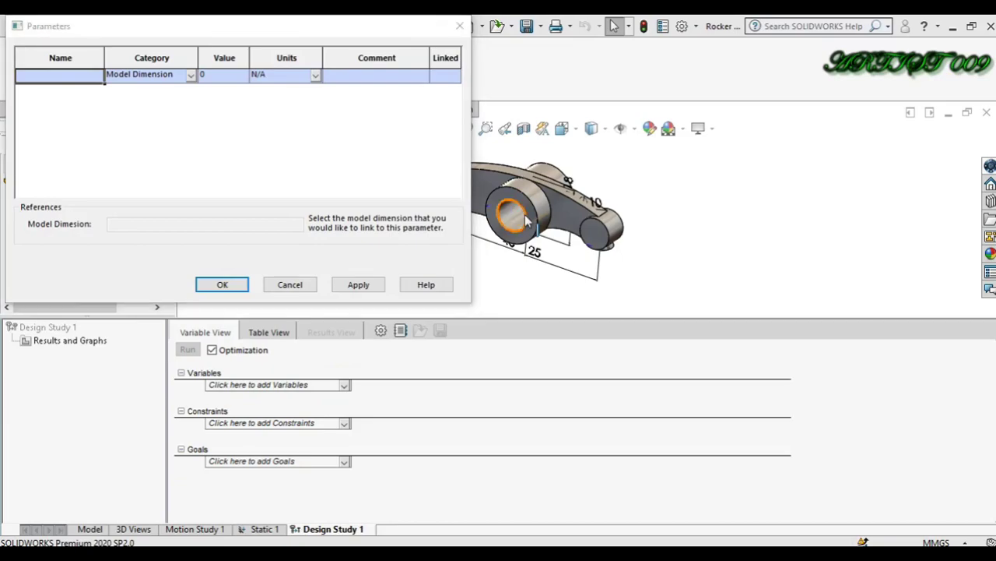
scroll(529, 218, up, 5)
scroll(529, 214, down, 8)
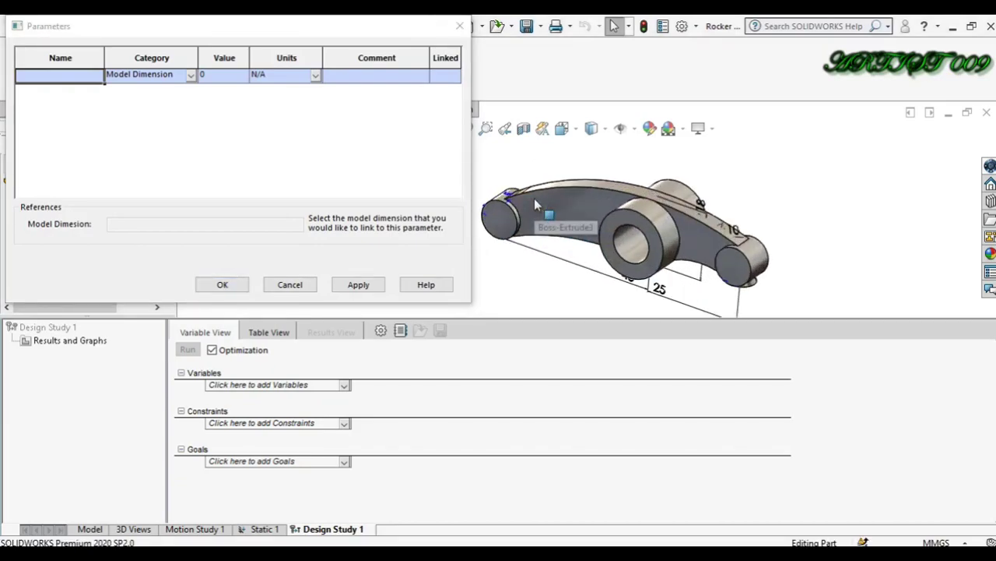
scroll(661, 199, up, 5)
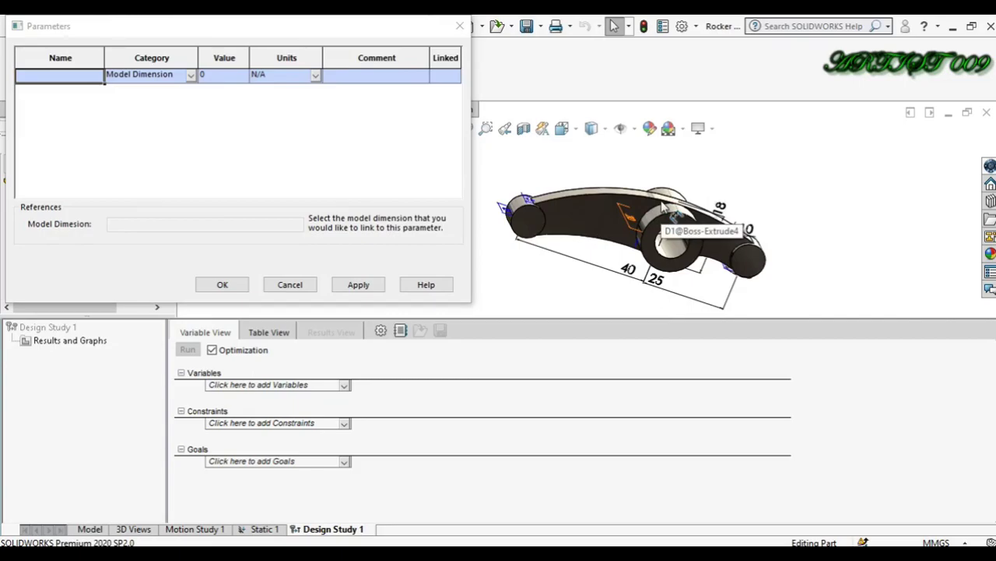
key(Down)
key(Down)
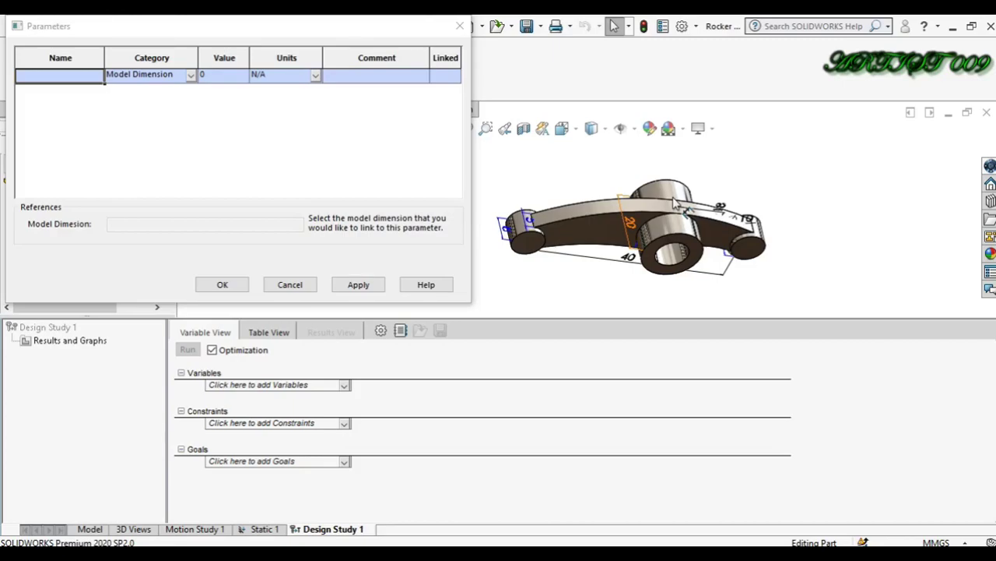
key(Up)
key(Up)
key(Up)
key(Left)
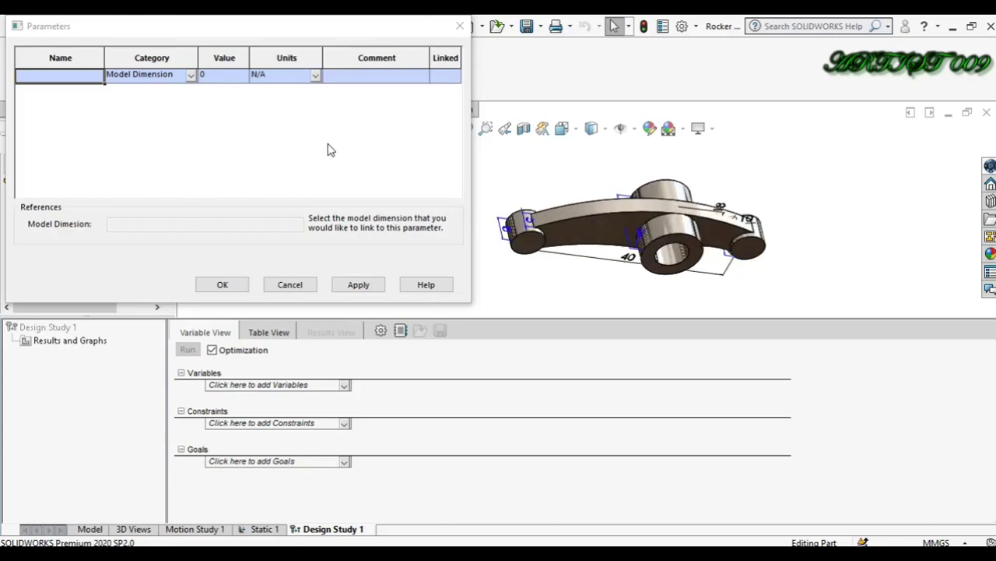
scroll(604, 225, down, 3)
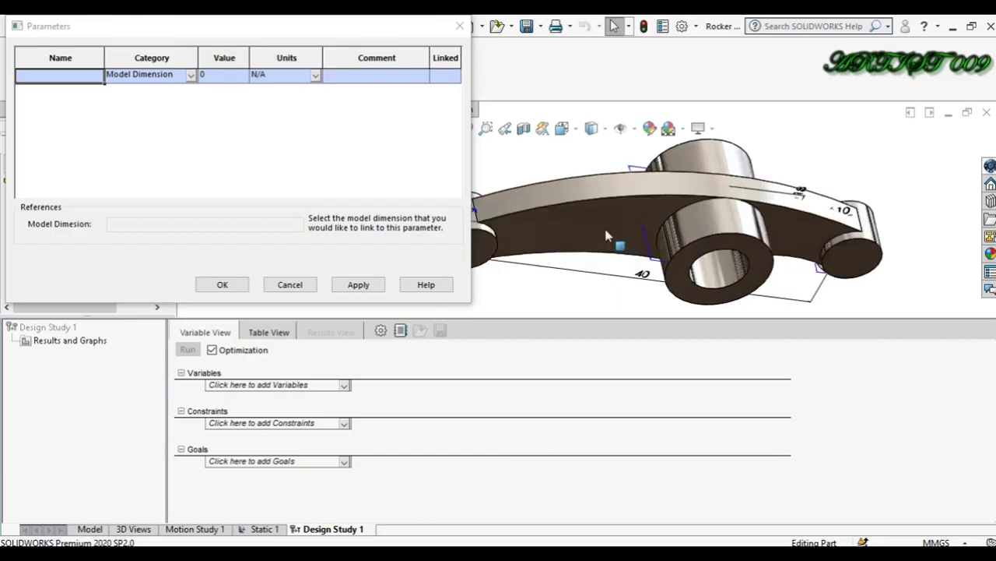
scroll(604, 225, up, 2)
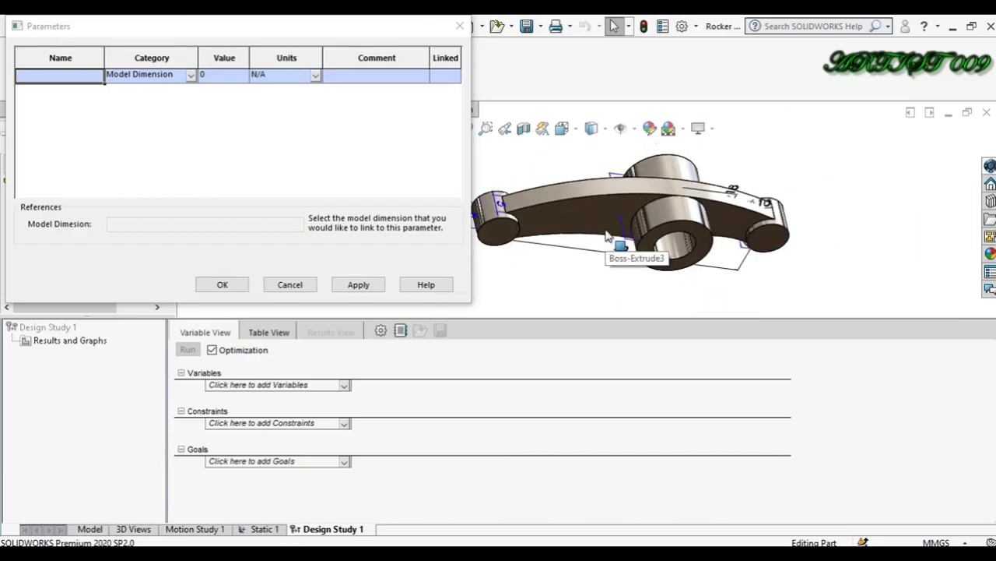
- Define parameter L as a Model Dimension and link it to the arm's 5 mm thickness dimension in Boss-Extrude3
middle_drag(831, 187, 530, 206)
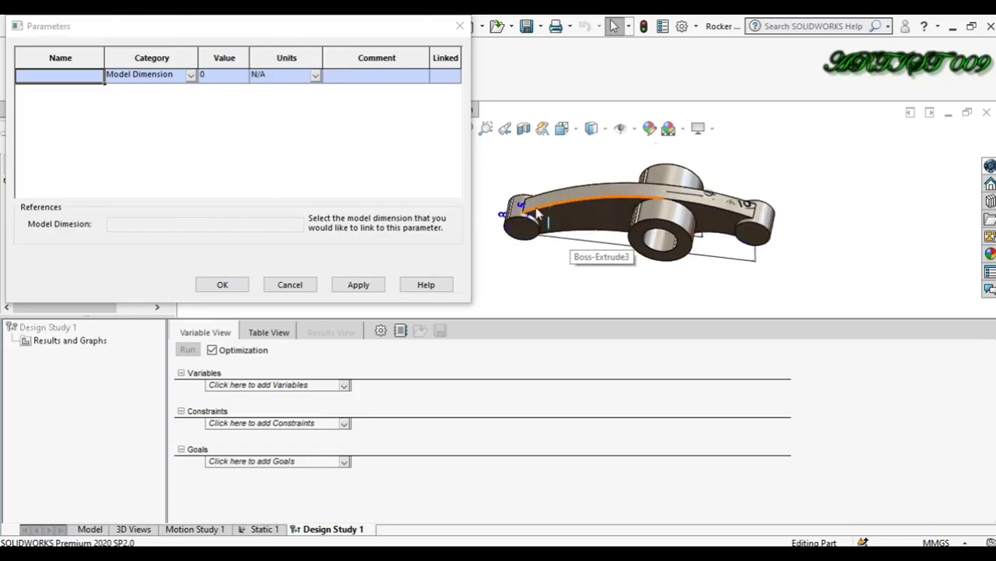
scroll(537, 214, down, 5)
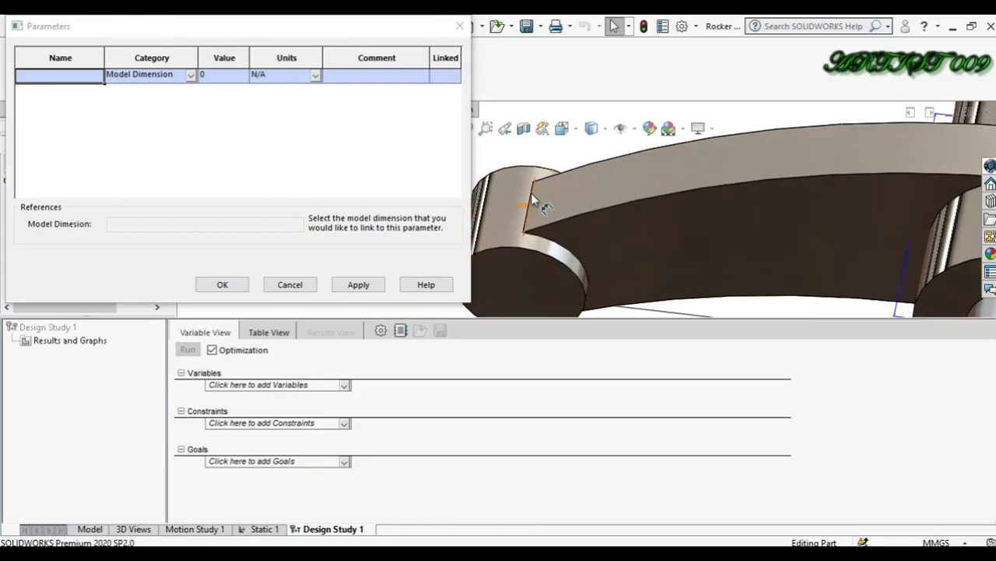
scroll(531, 197, down, 3)
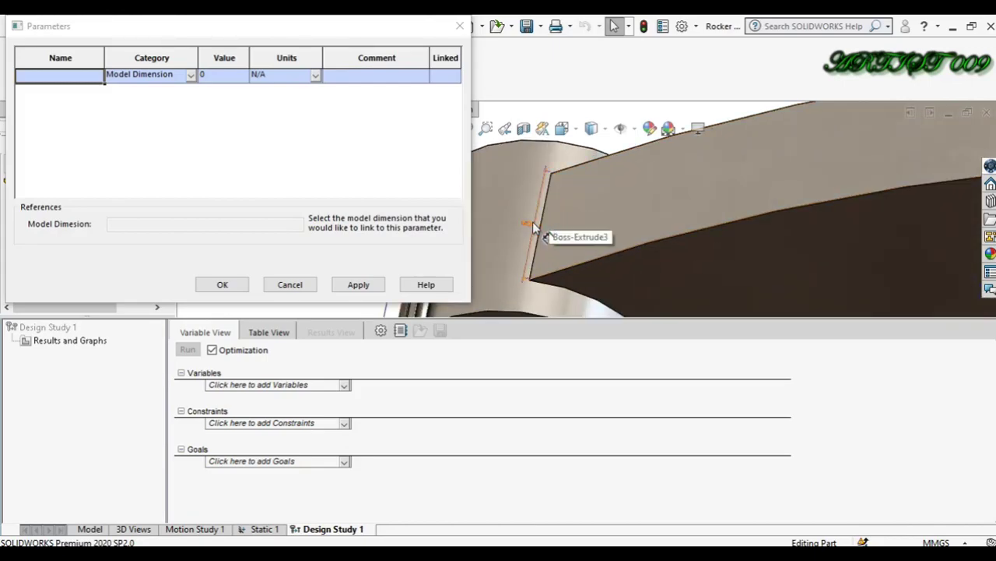
click(530, 223)
click(54, 76)
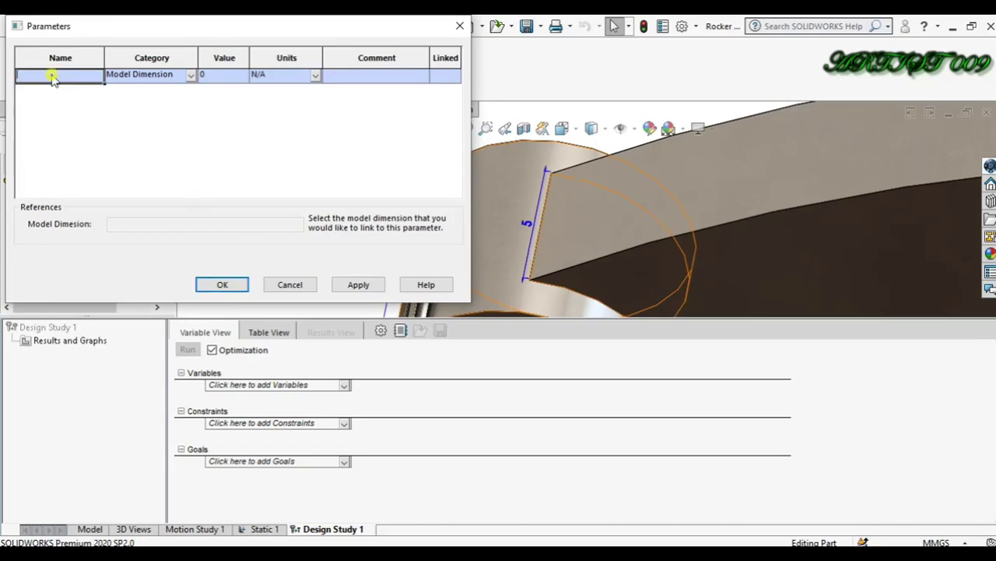
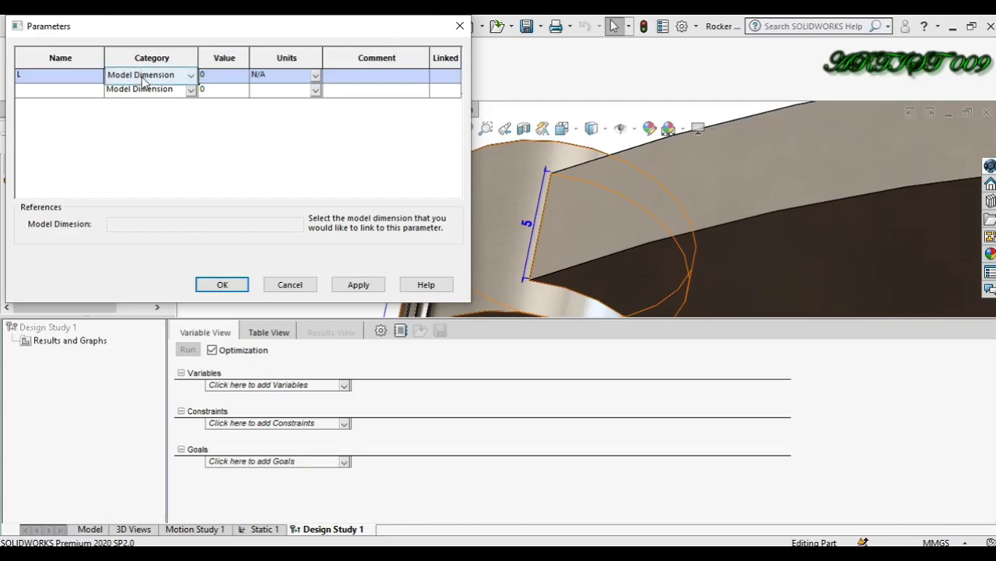
click(146, 76)
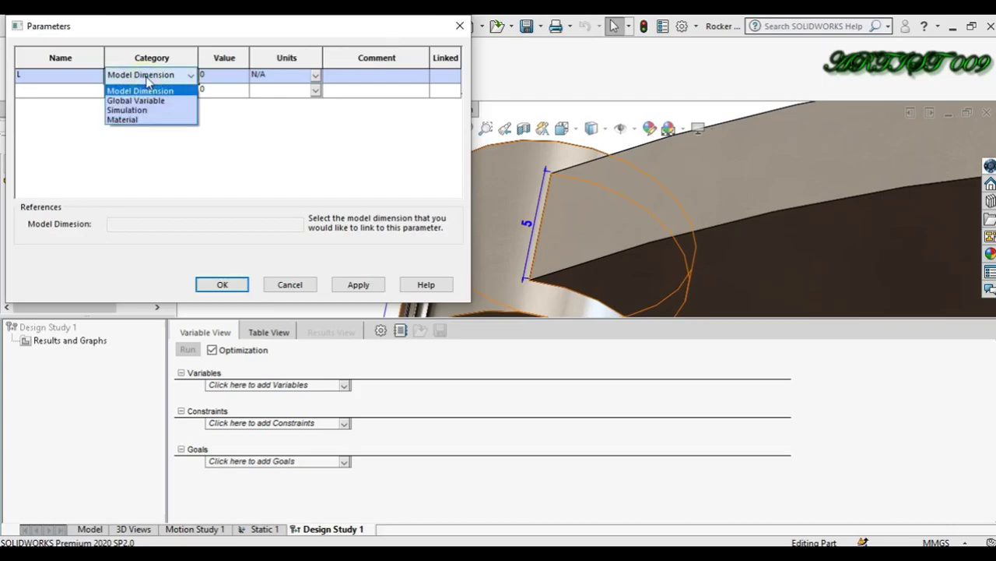
click(153, 89)
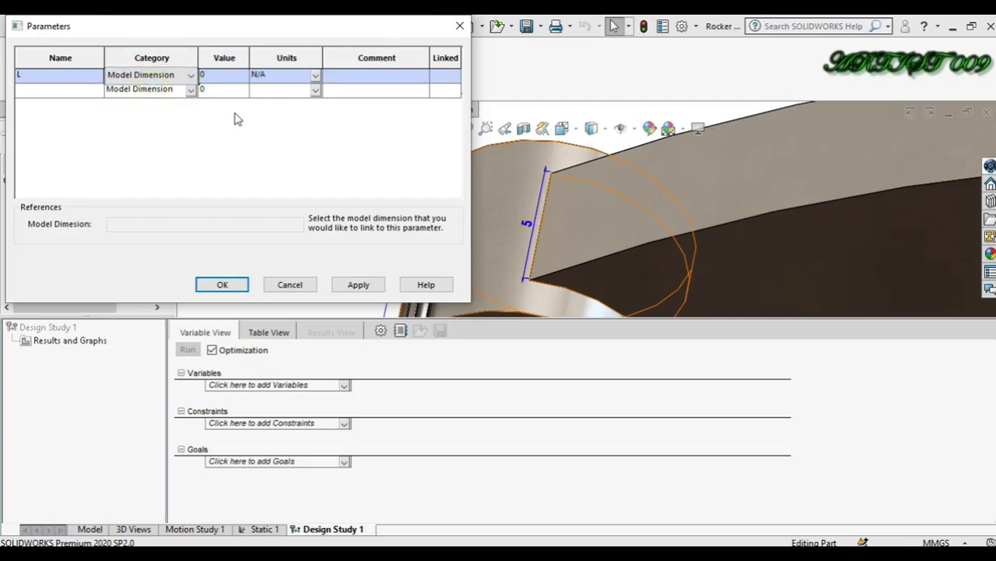
click(229, 80)
middle_drag(596, 204, 581, 183)
click(547, 224)
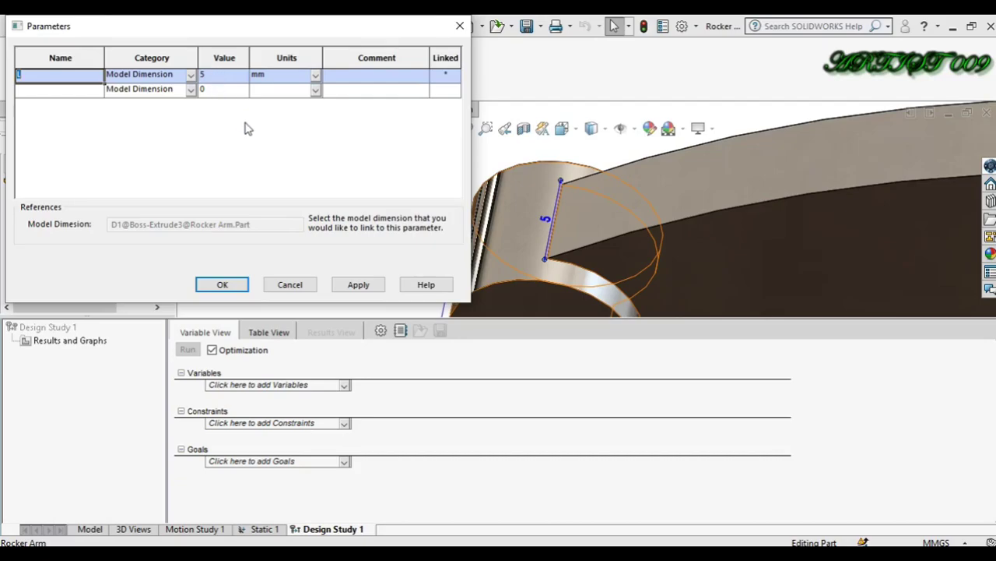
- Add a model dimension parameter named ID L and link it to the central hub's 20 mm length dimension in Boss-Extrude4
scroll(578, 179, up, 6)
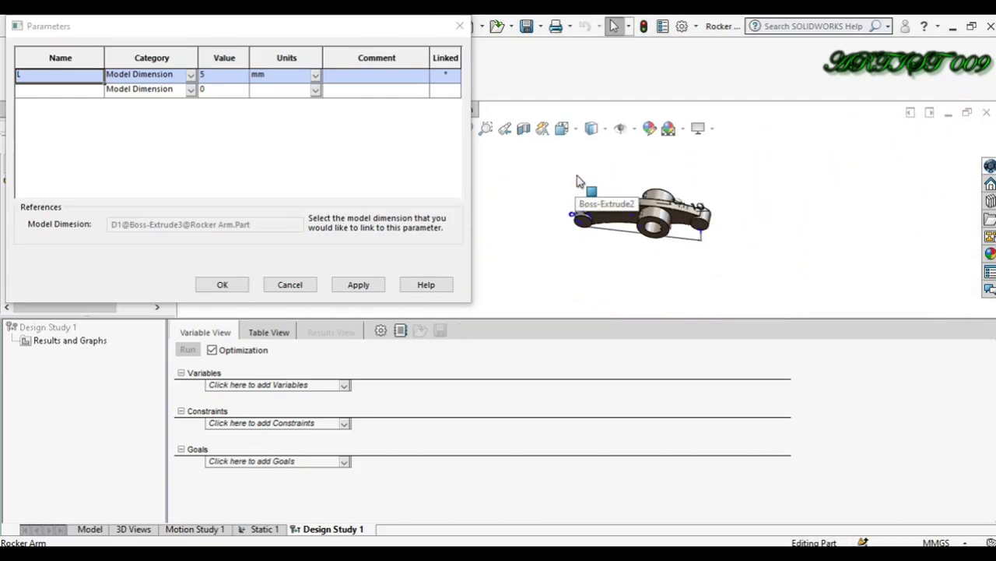
scroll(661, 238, down, 5)
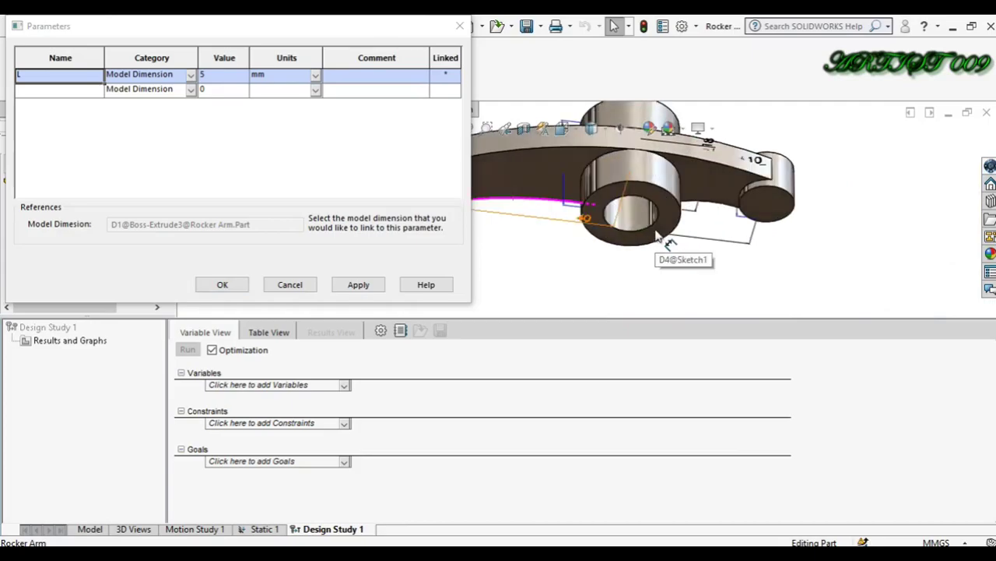
scroll(660, 238, up, 5)
scroll(606, 194, down, 4)
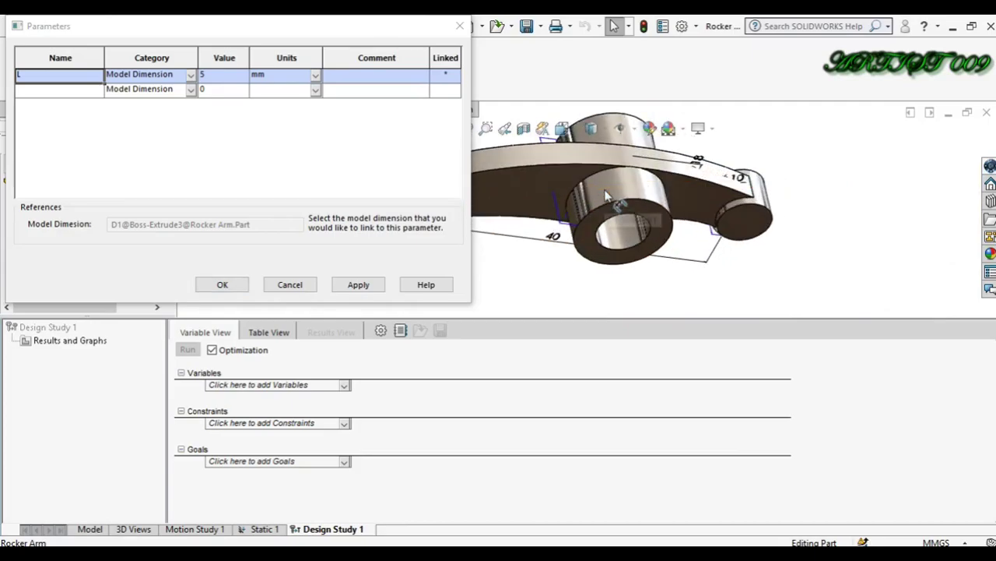
scroll(605, 195, down, 2)
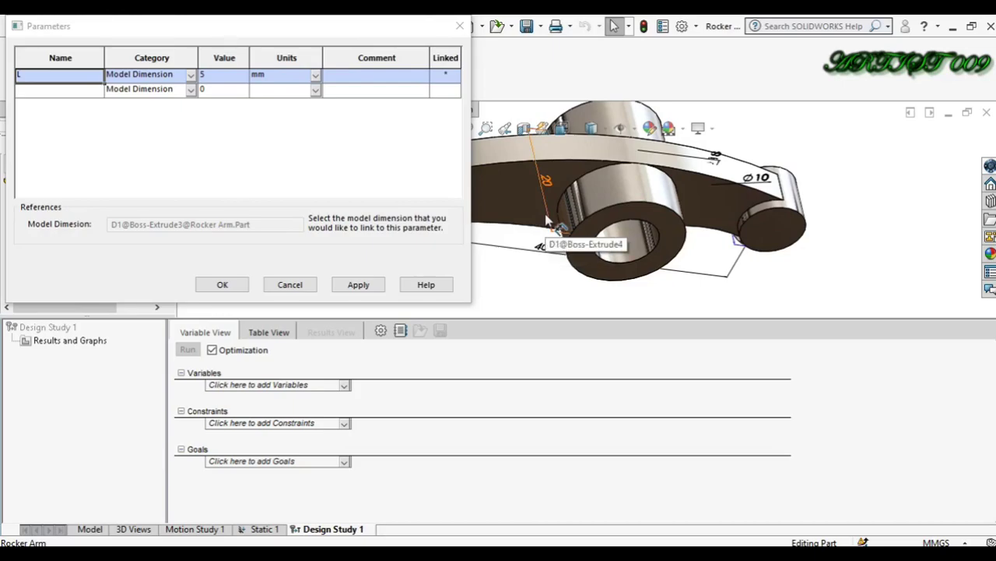
click(544, 182)
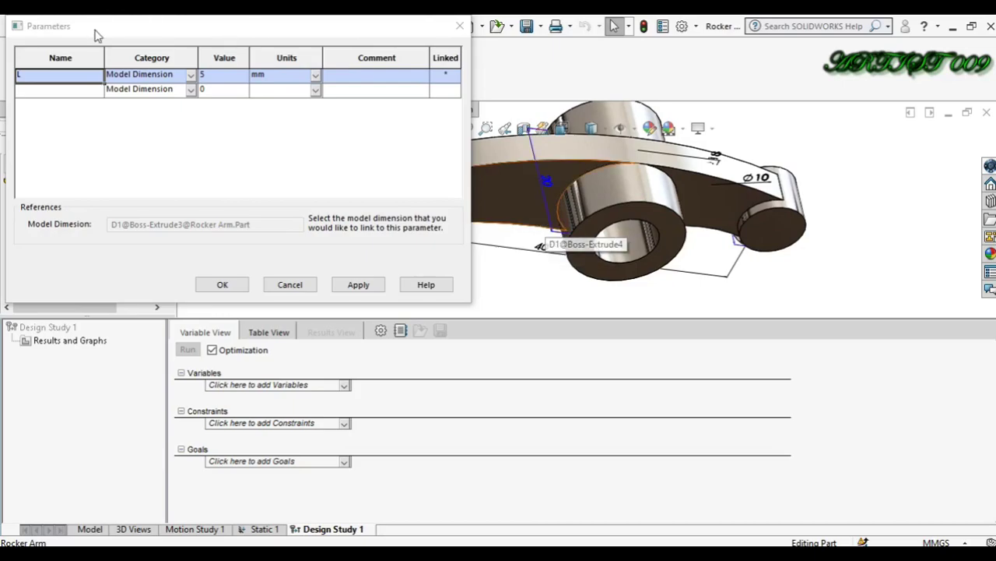
click(57, 91)
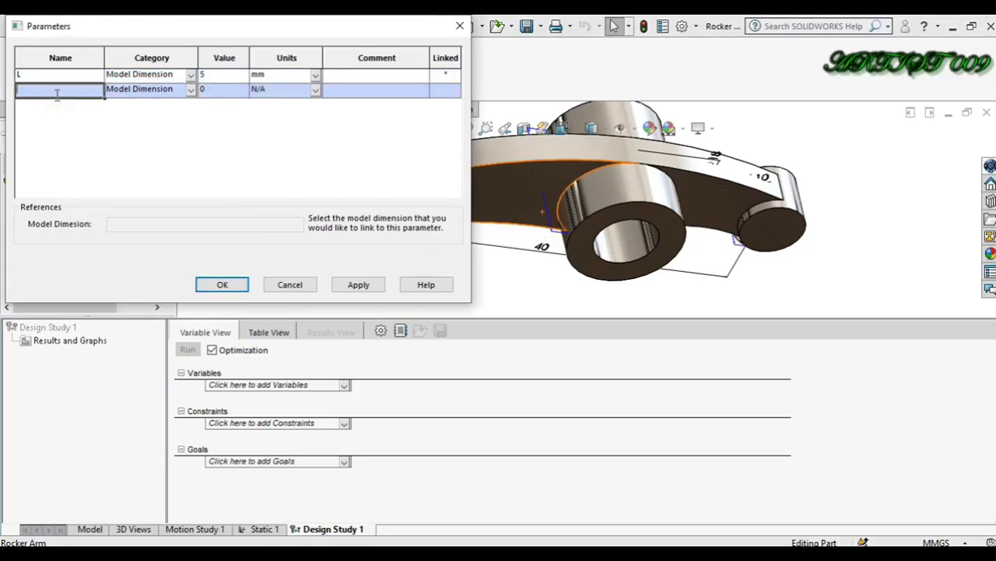
click(57, 91)
key(BackSpace)
key(BackSpace)
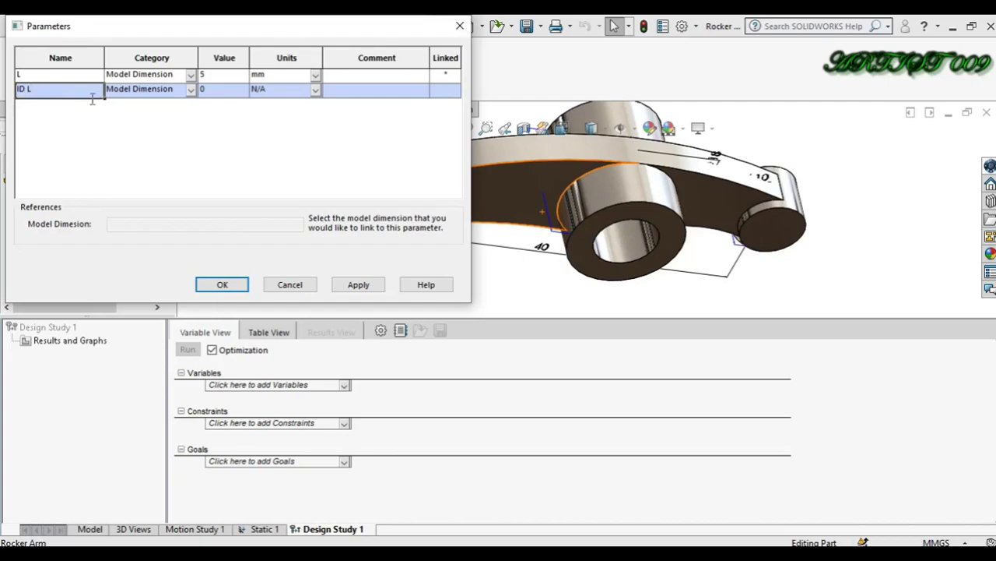
key(Return)
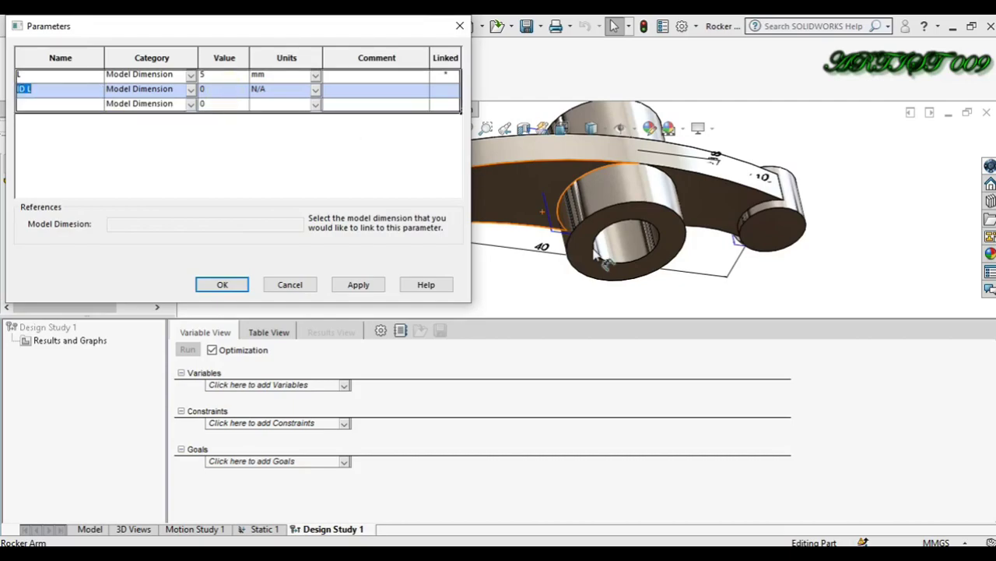
click(545, 208)
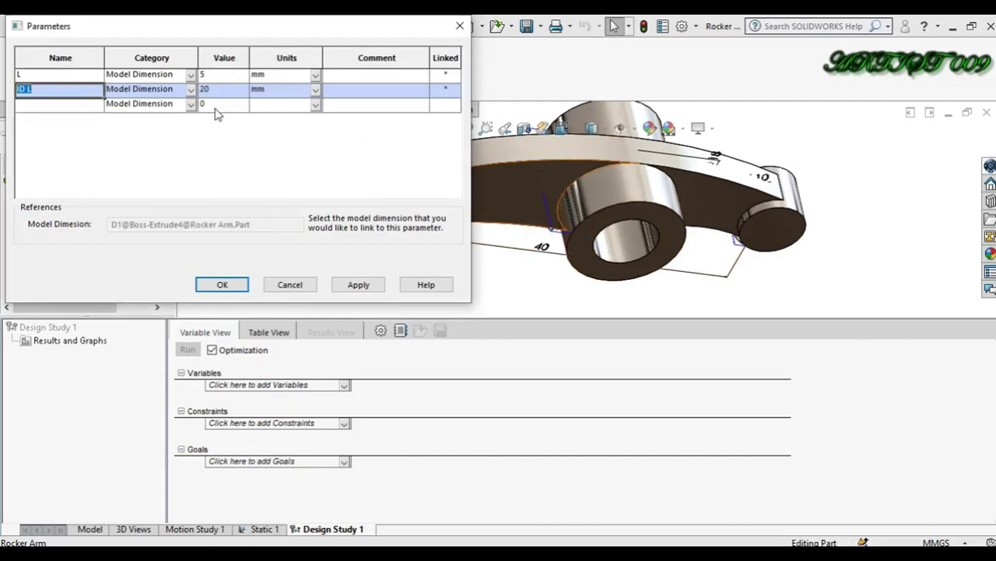
- Add a parameter named OD, link it to the hub's outer diameter dimension D1@Sketch1, and apply the parameter list
scroll(615, 278, up, 3)
middle_drag(696, 278, 646, 281)
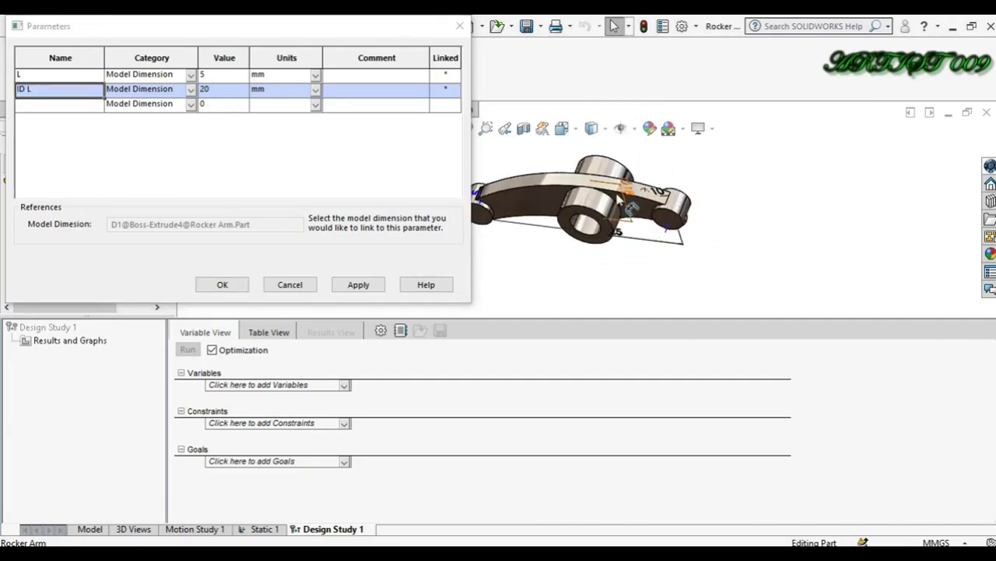
scroll(585, 204, down, 3)
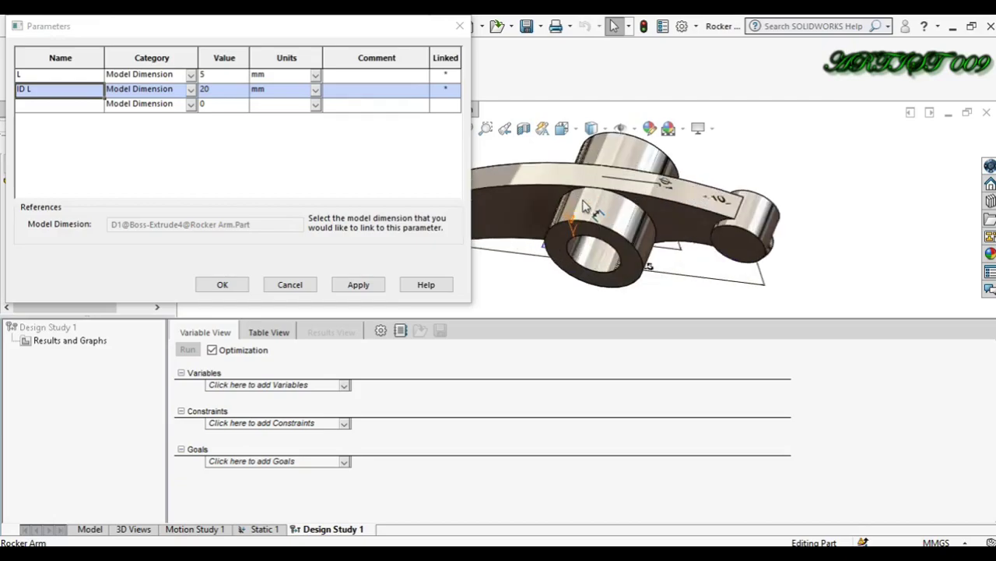
scroll(585, 205, down, 3)
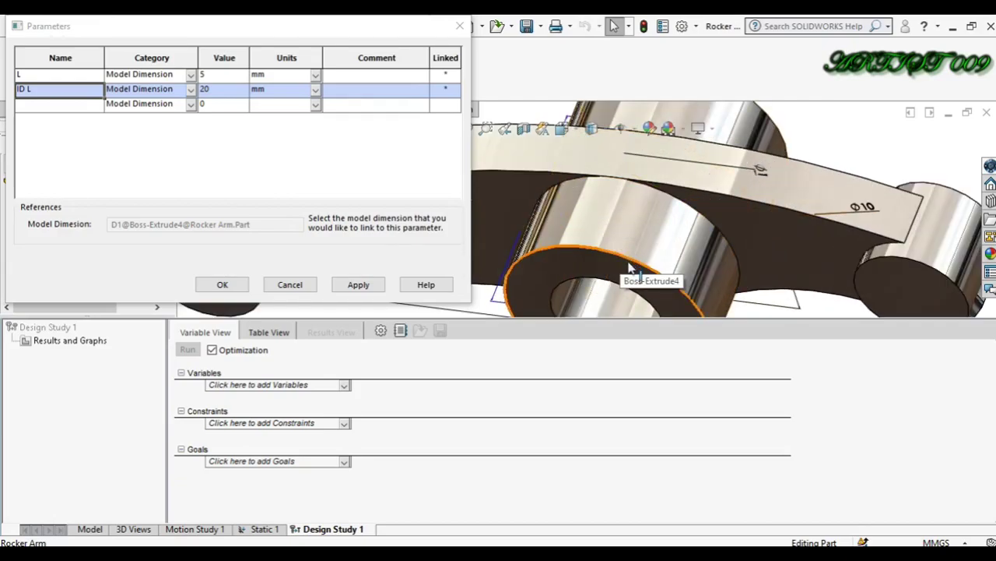
scroll(632, 267, up, 3)
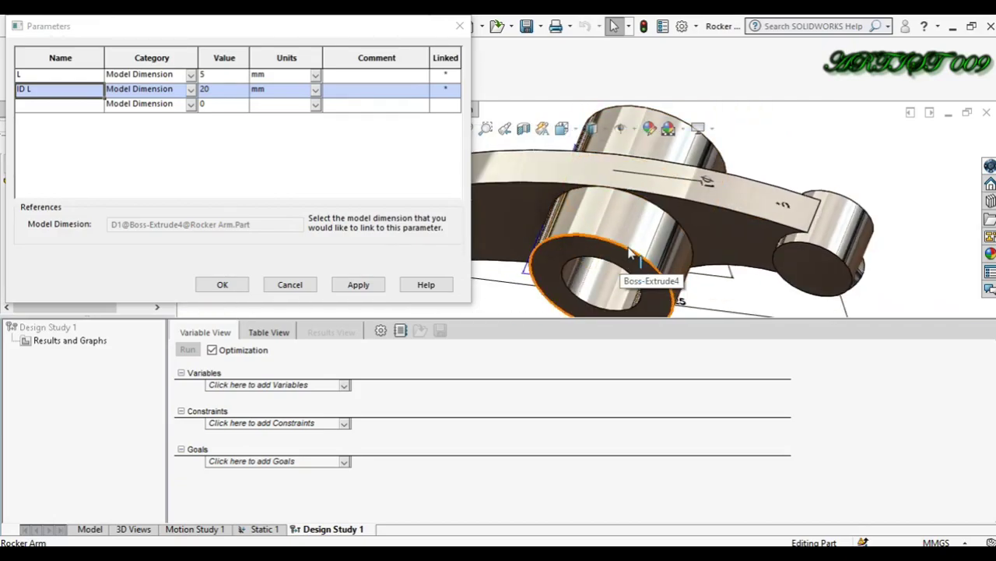
click(48, 109)
text(OD)
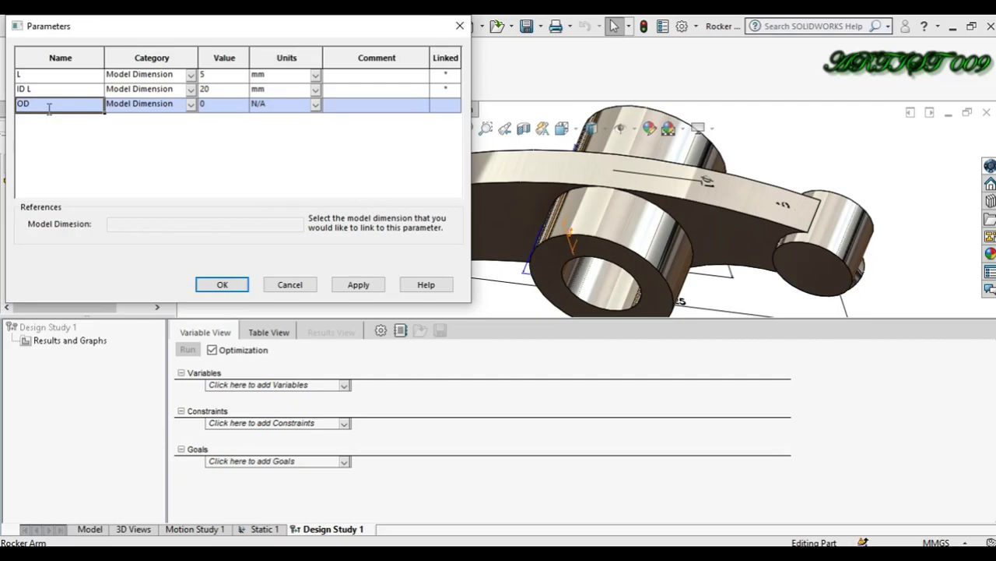
key(Return)
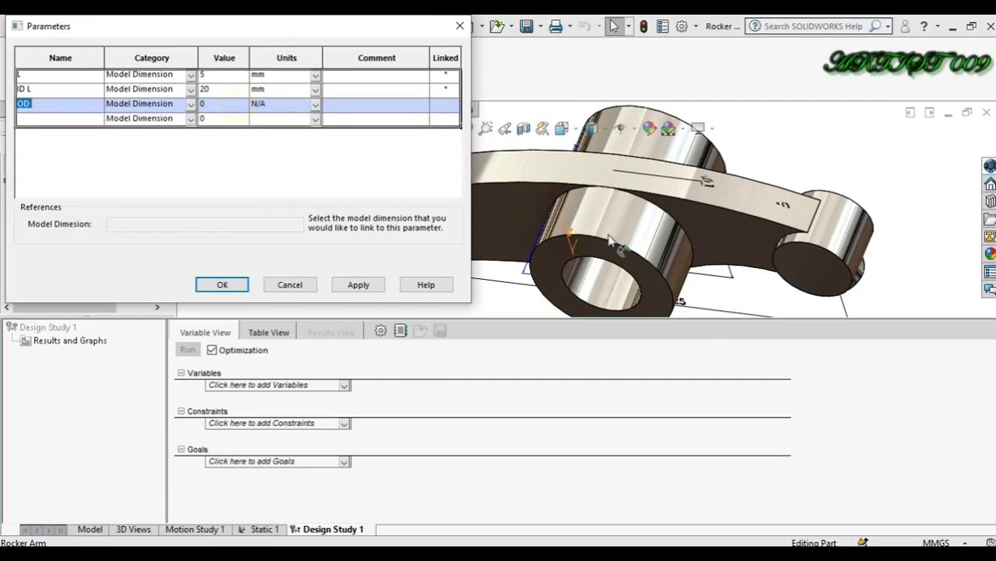
click(625, 244)
scroll(625, 244, up, 3)
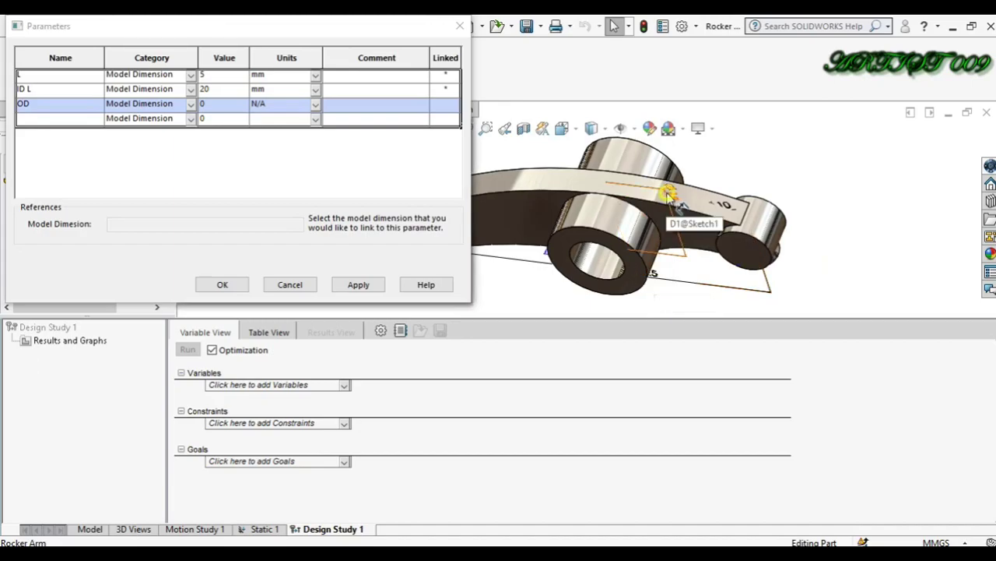
click(668, 194)
click(358, 284)
click(223, 285)
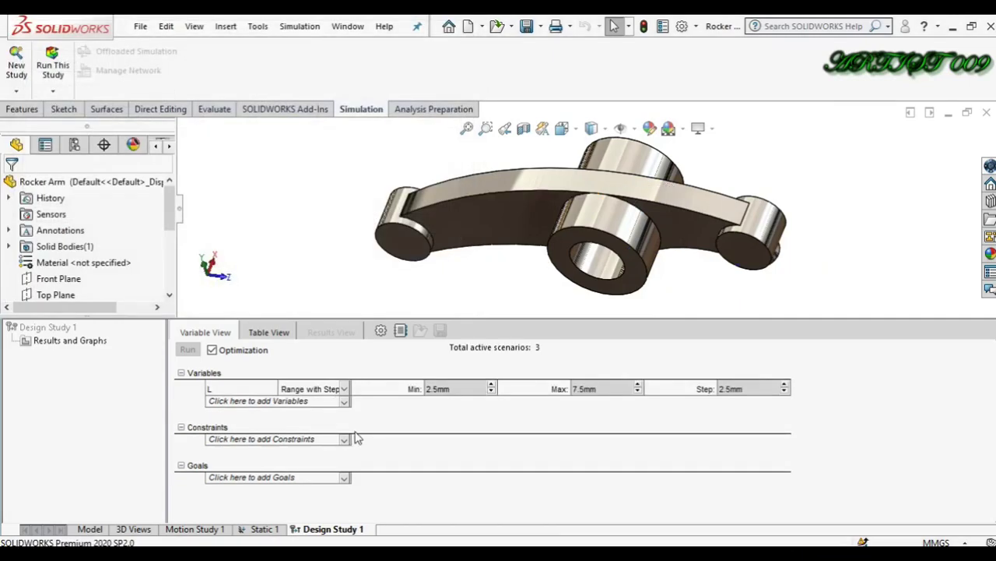
- Add parameters OD and ID L as design study variables alongside L
click(238, 389)
click(344, 401)
click(282, 439)
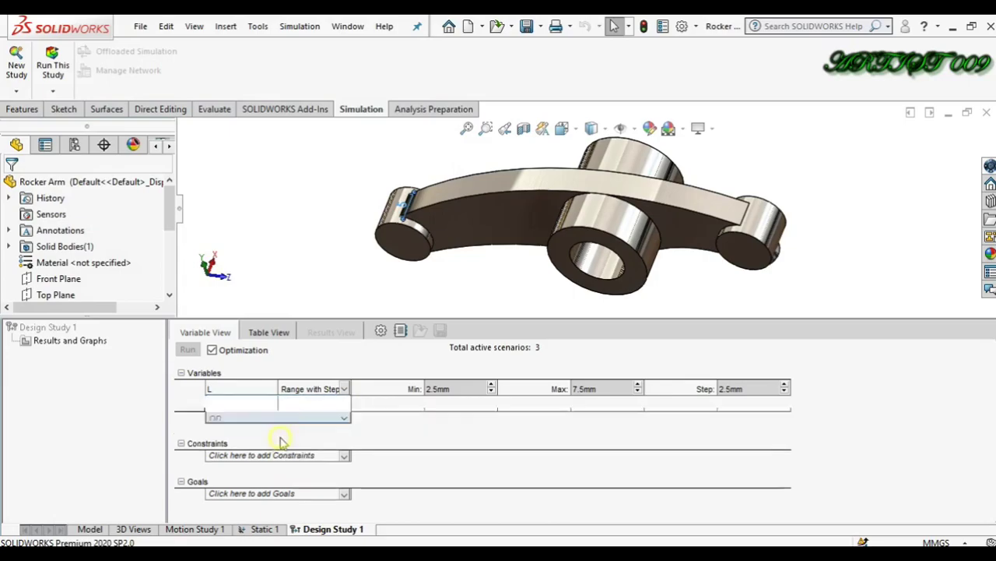
click(344, 417)
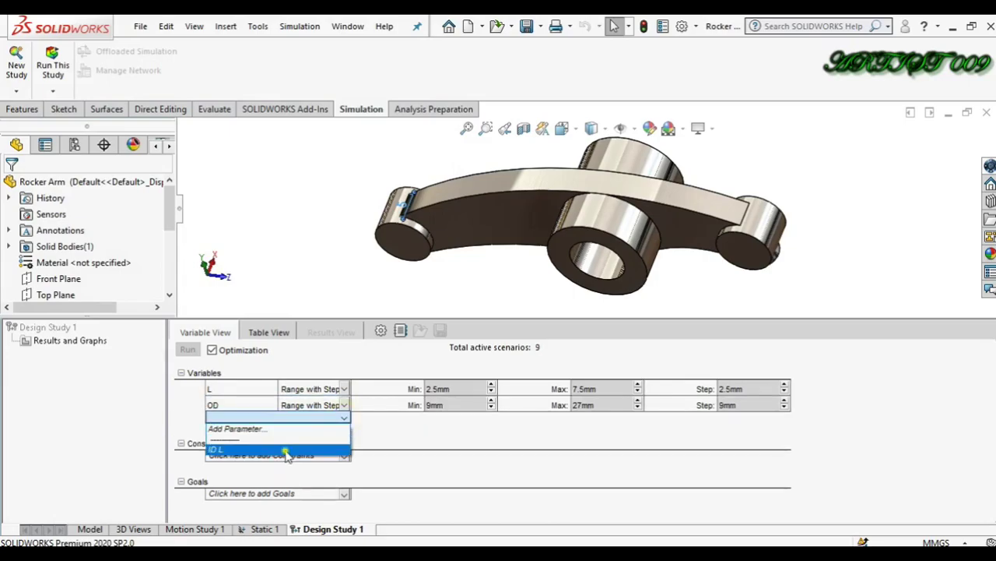
click(286, 452)
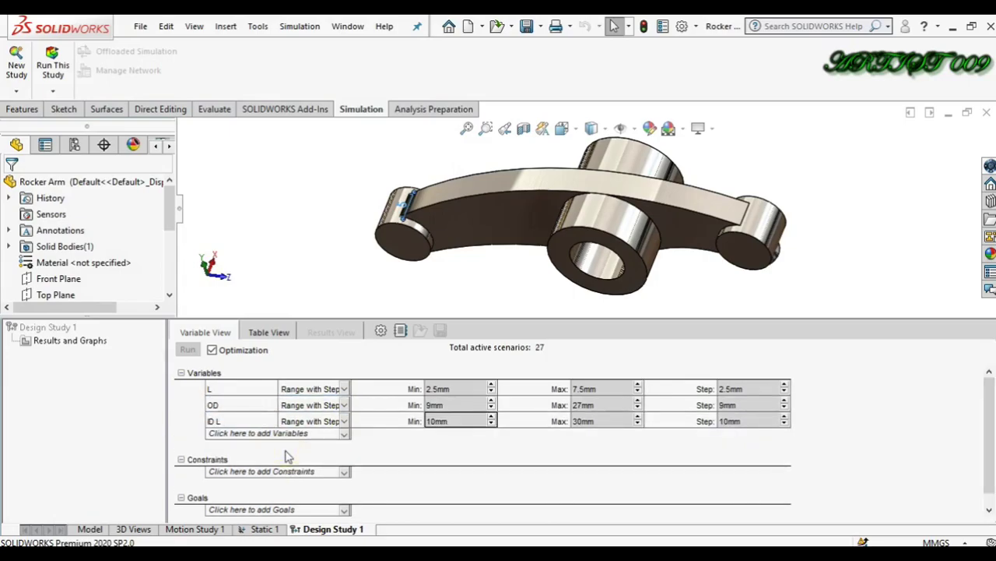
- Check on the rocker arm which dimension each of the variables ID L, OD and L controls
click(235, 422)
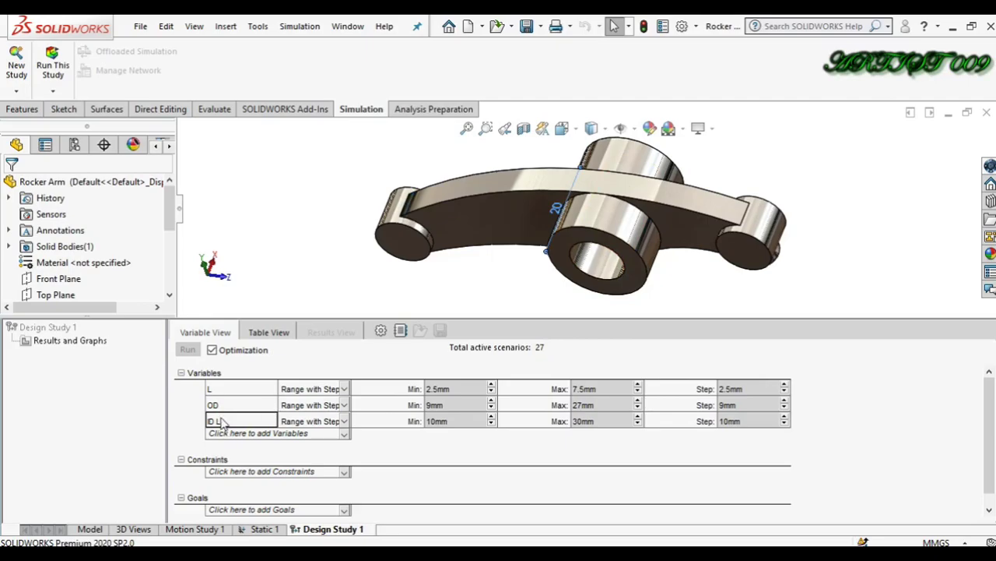
click(222, 406)
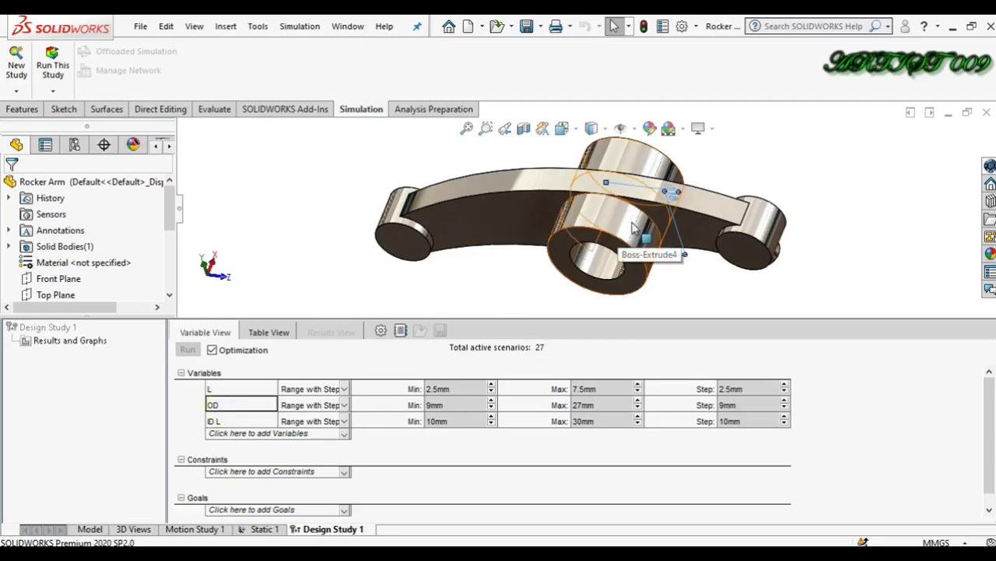
click(233, 390)
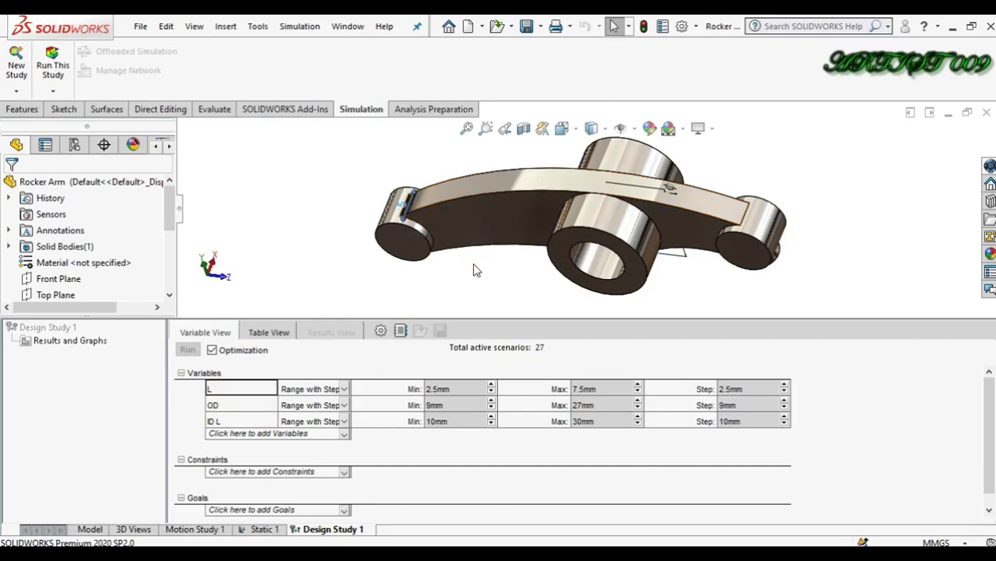
click(463, 290)
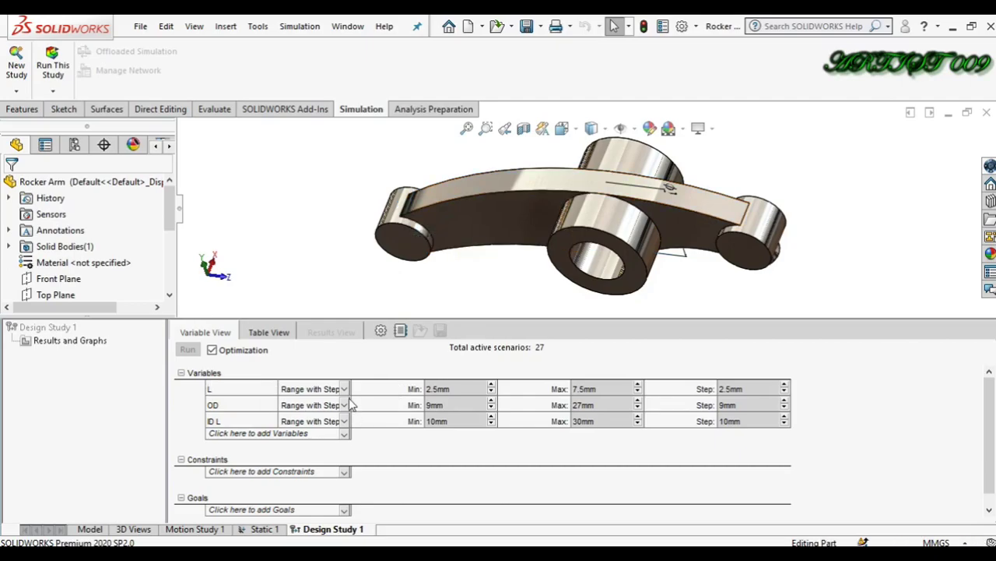
- Try the Range type for variable L, and return it to Range with Step
click(344, 389)
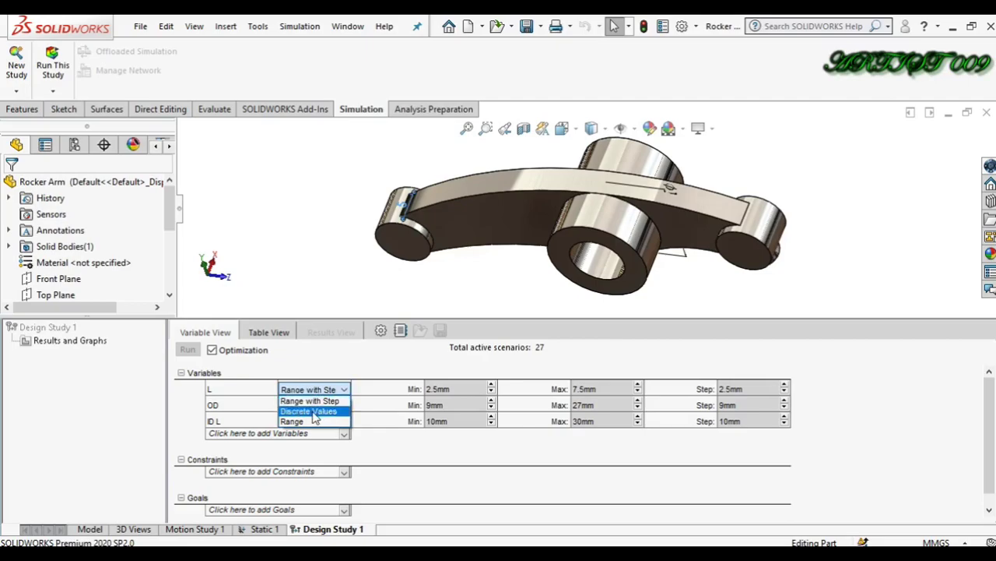
click(294, 421)
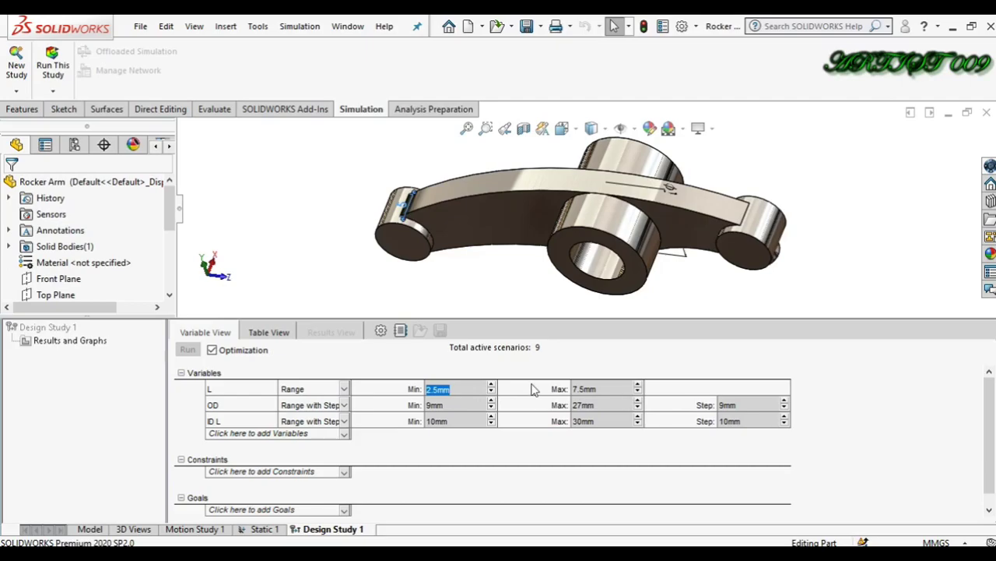
click(343, 388)
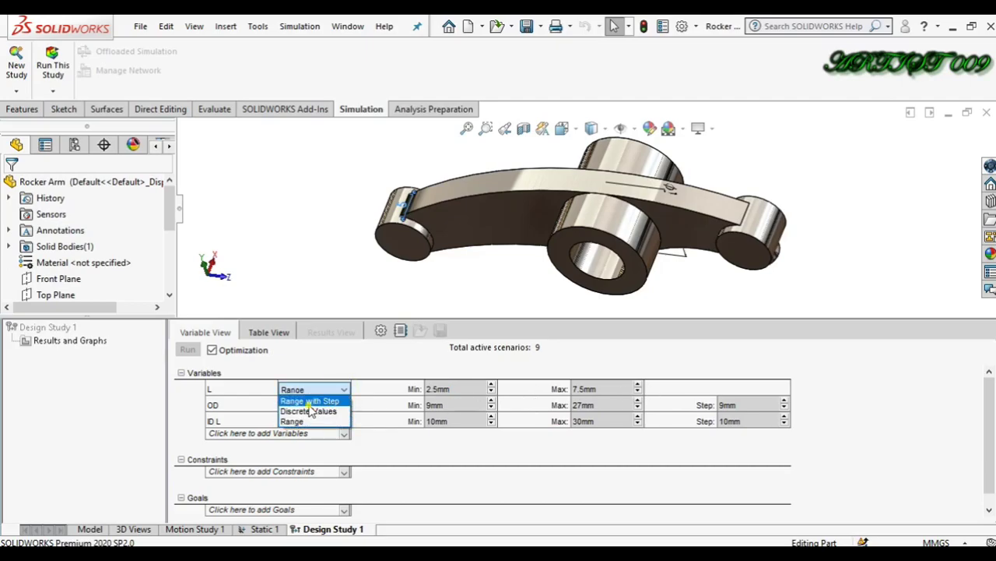
click(310, 400)
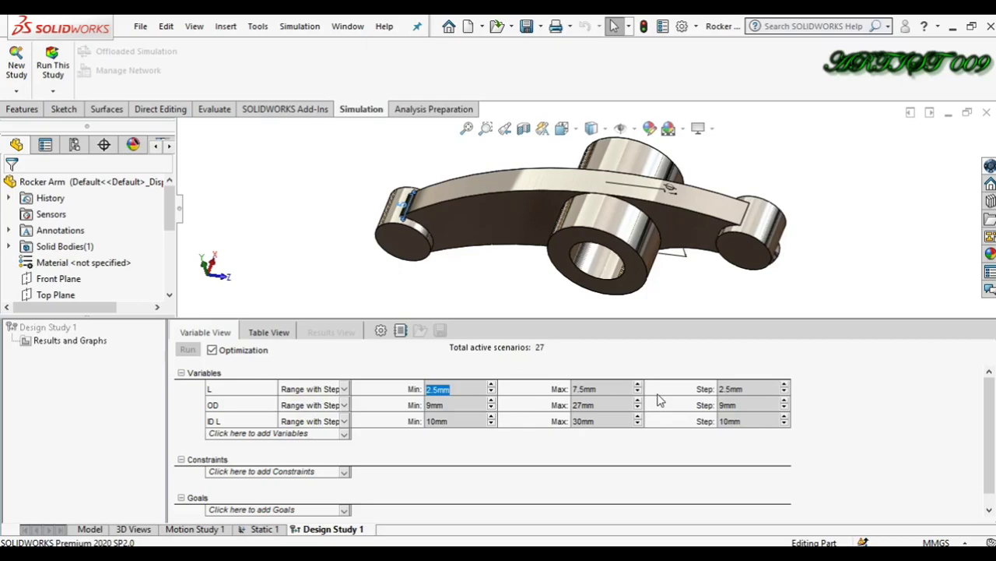
- Set variable L's range to a minimum of 4 mm and a maximum of 5 mm
click(750, 389)
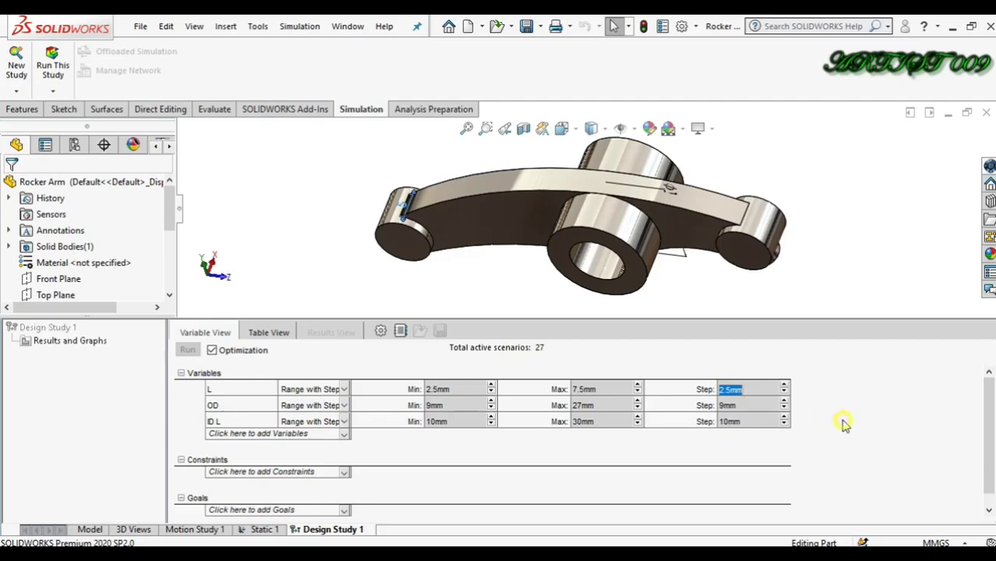
click(757, 389)
double_click(452, 389)
text(4)
click(619, 388)
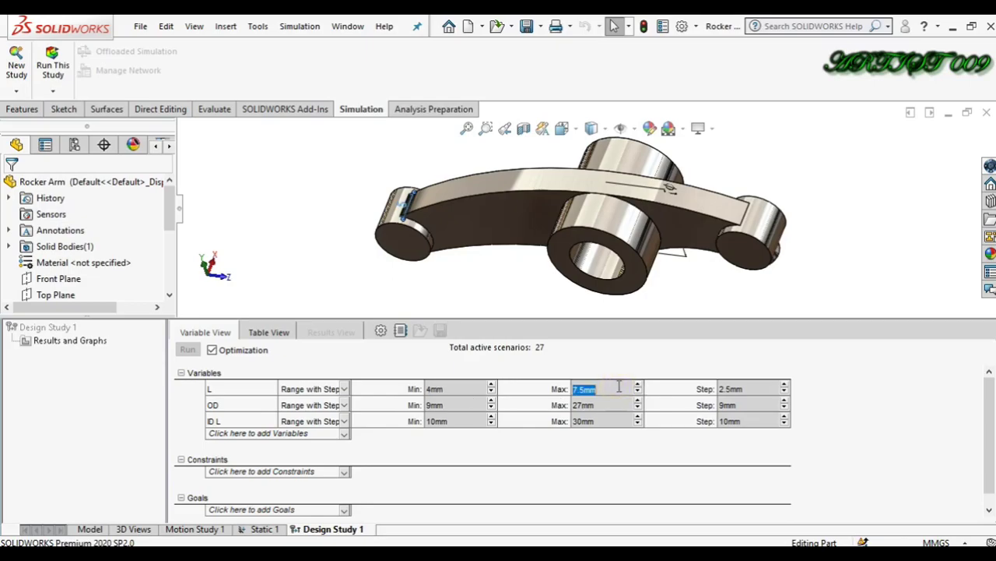
text(5)
click(852, 449)
- Set variable OD's range to a minimum of 13 mm and a maximum of 18 mm
click(234, 411)
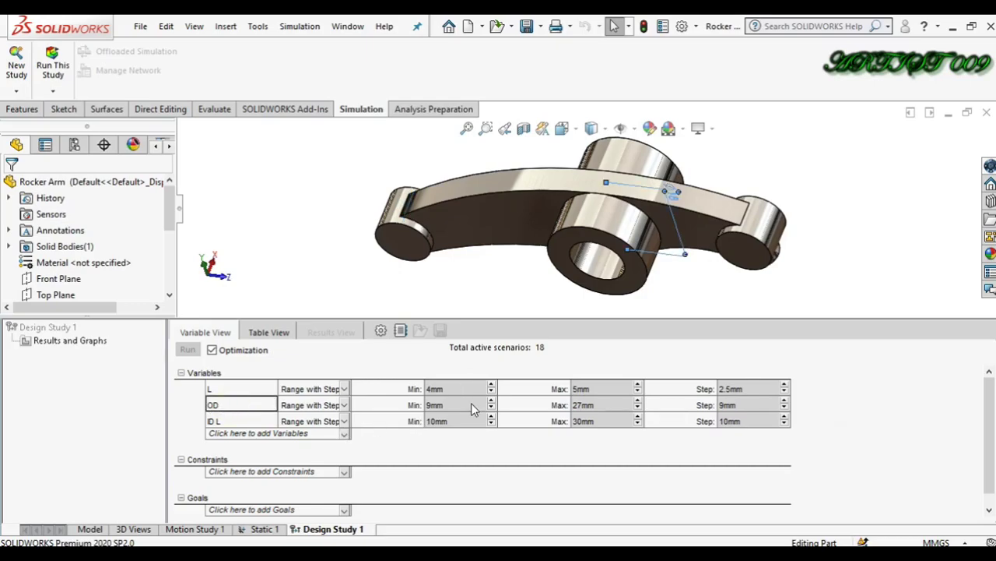
click(617, 274)
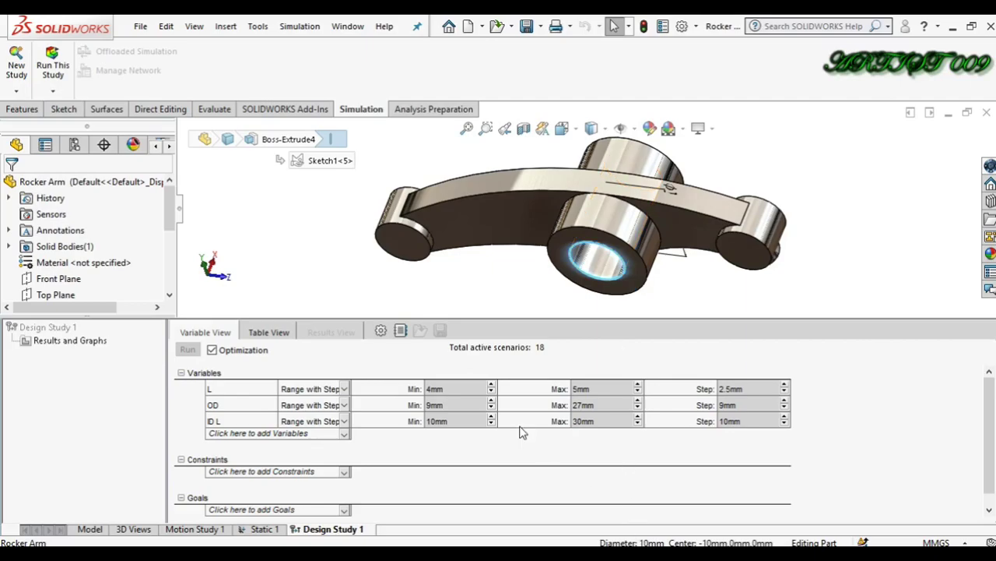
click(459, 404)
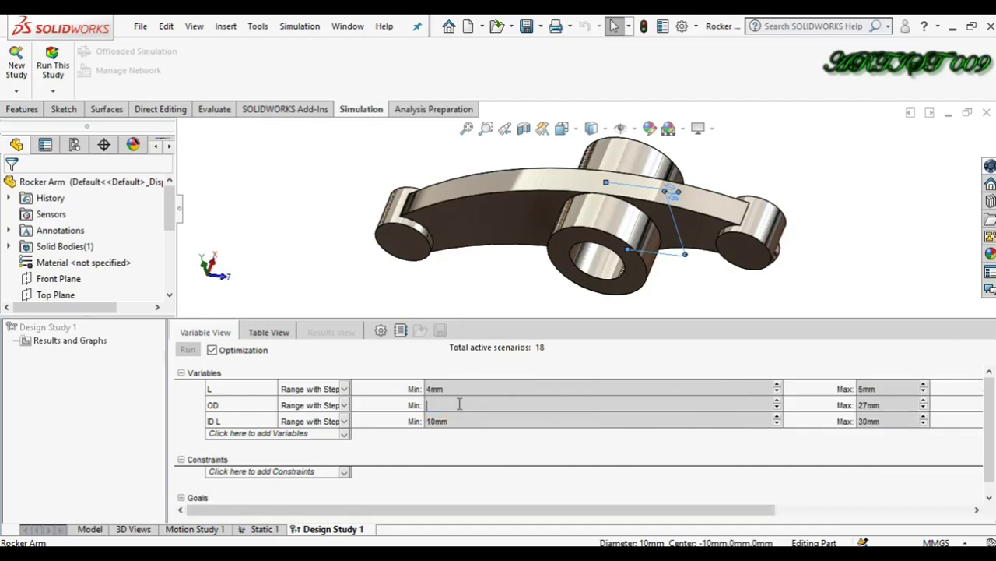
click(676, 284)
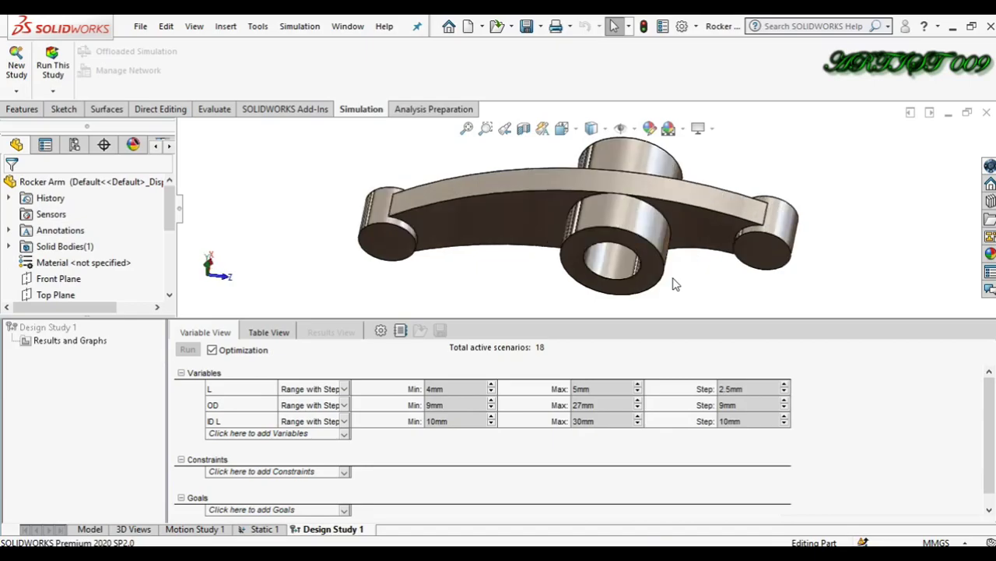
click(454, 407)
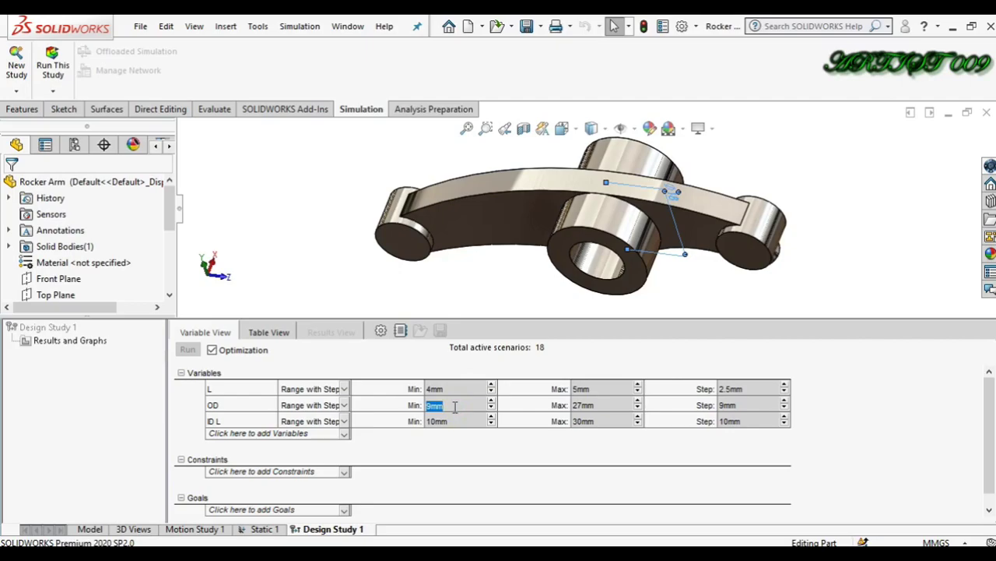
text(1mm)
click(607, 406)
text(1mm)
- Set variable ID L's range to a minimum of 15 mm and a maximum of 20 mm
click(222, 421)
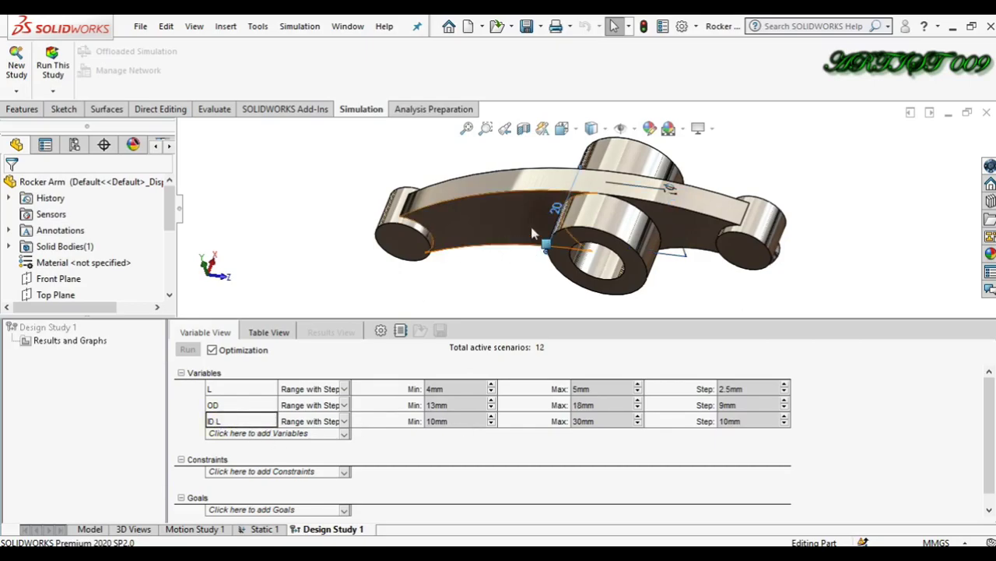
click(469, 421)
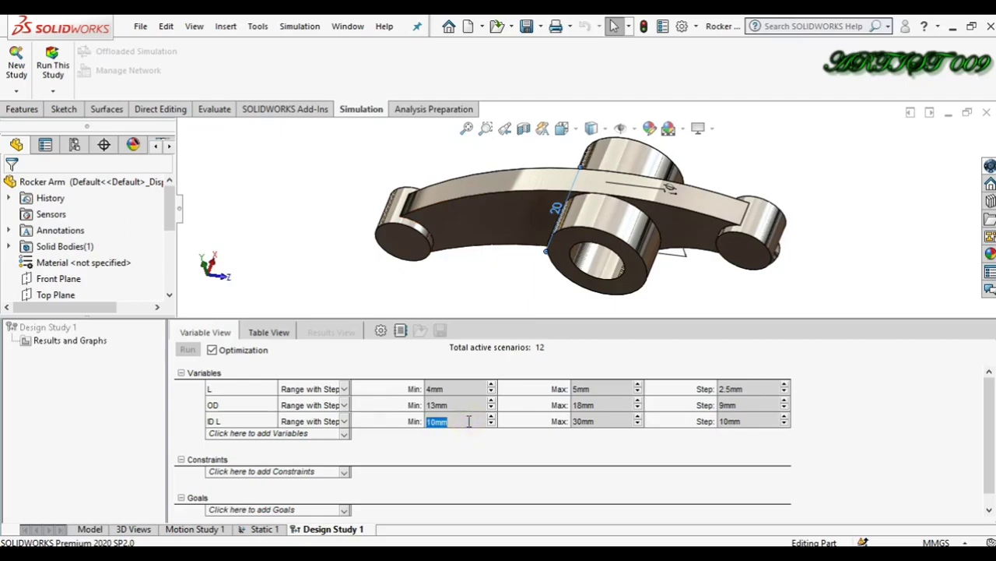
click(469, 421)
key(BackSpace)
key(BackSpace)
text(20)
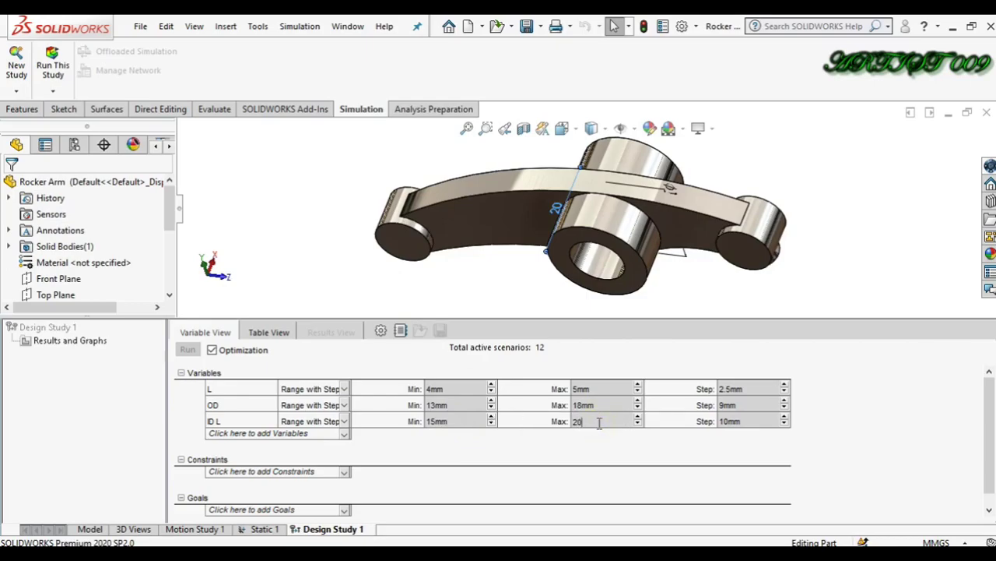
click(615, 446)
- Try stepping variable ID L's minimum up, and return it to 15 mm
click(492, 418)
click(491, 418)
click(491, 425)
click(492, 424)
click(498, 440)
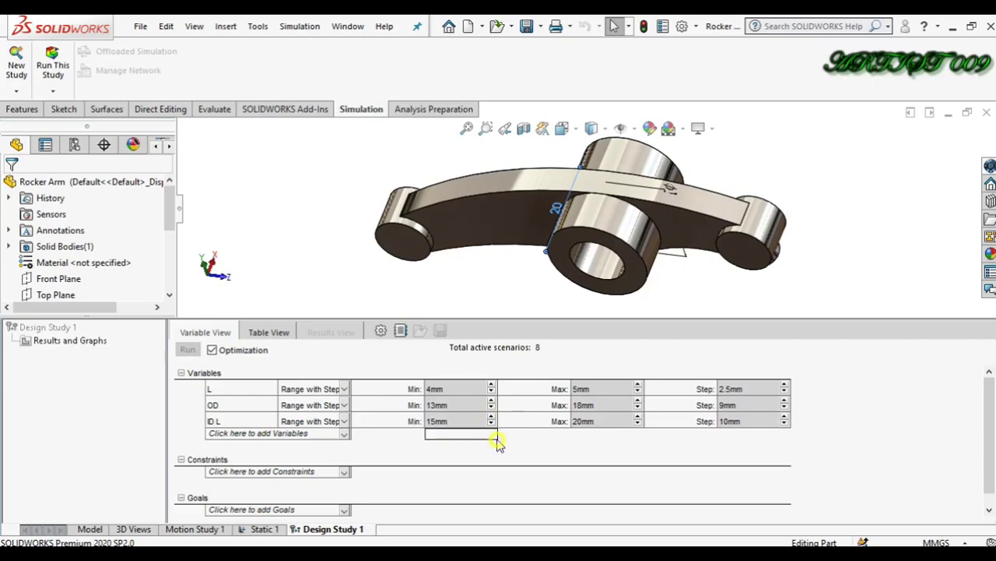
- Add a constraint from a new Simulation Data sensor that tracks the model's minimum Factor of Safety across all steps
click(394, 453)
click(341, 473)
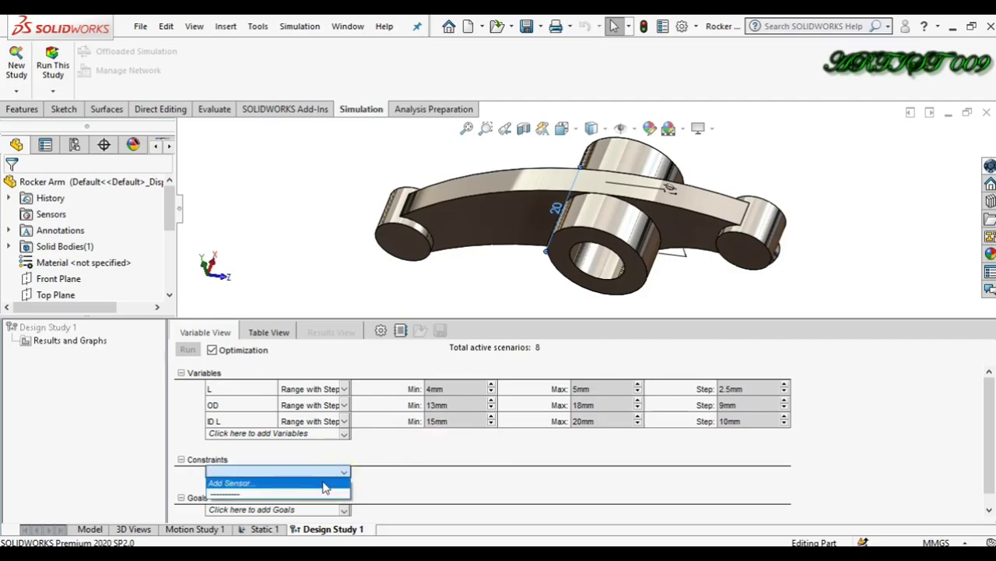
click(324, 482)
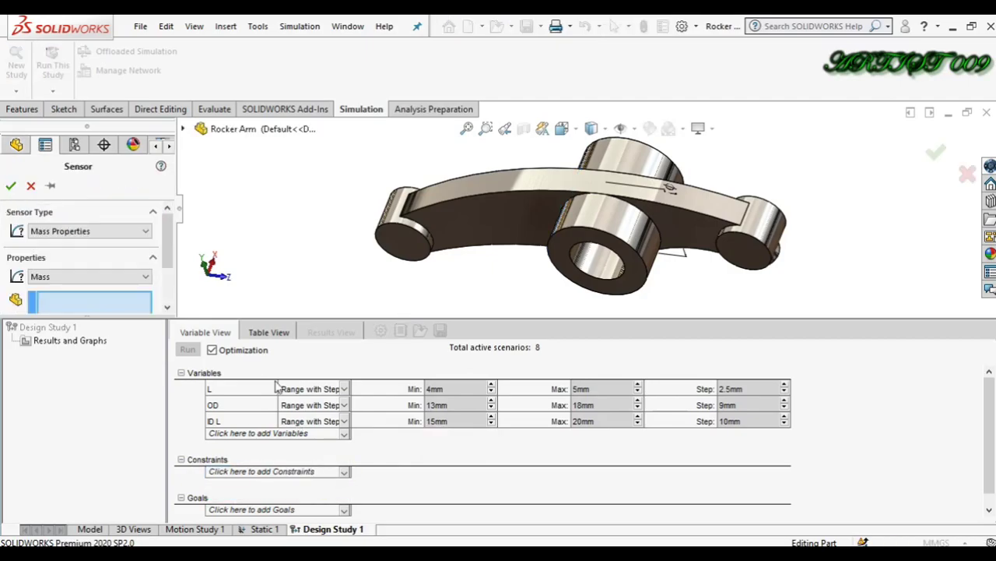
drag(263, 317, 262, 448)
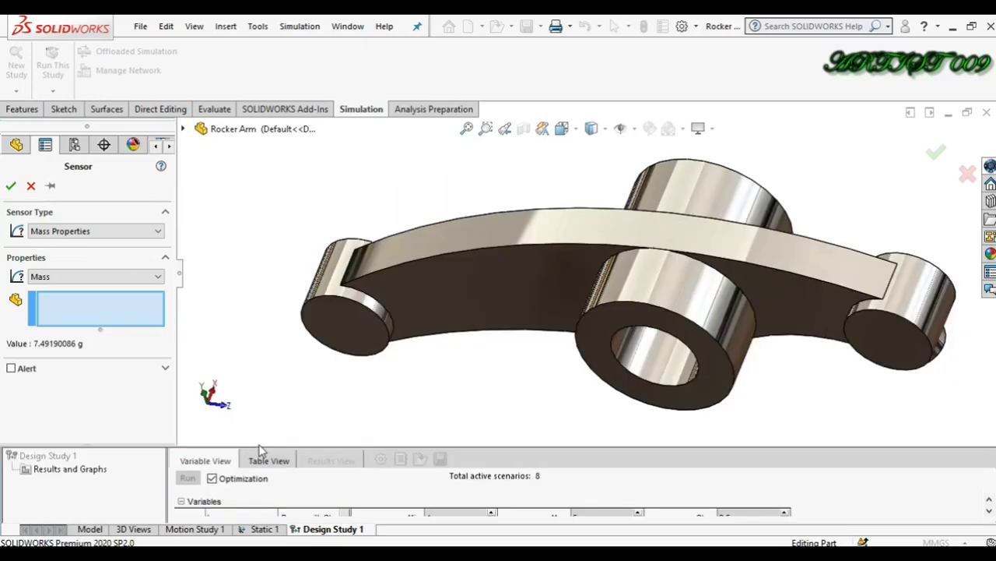
click(127, 232)
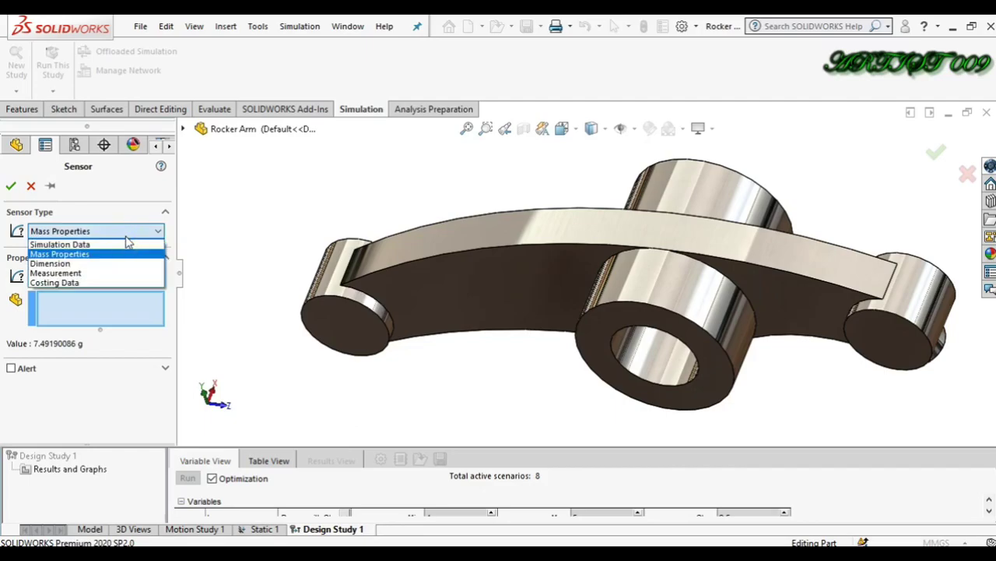
click(56, 245)
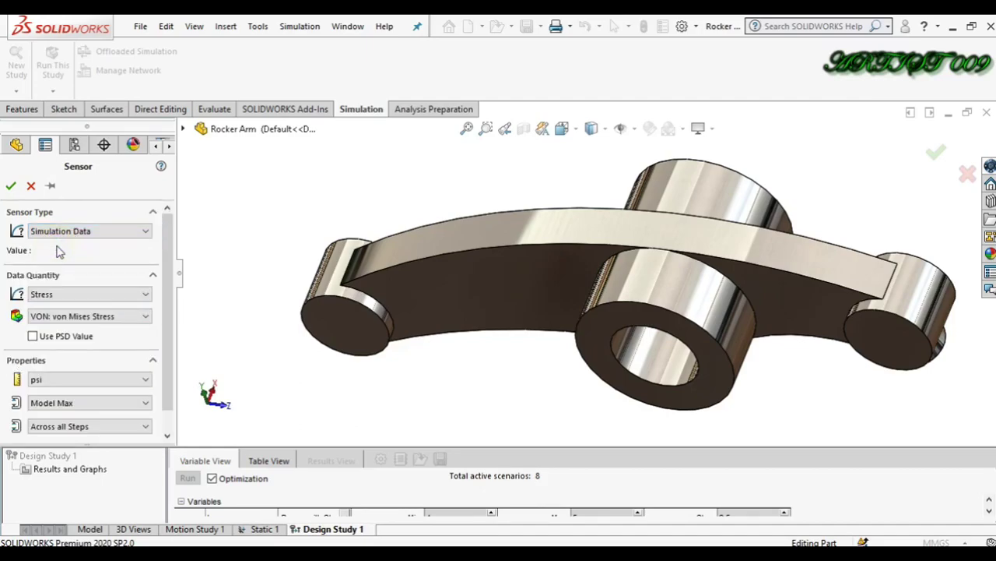
click(90, 293)
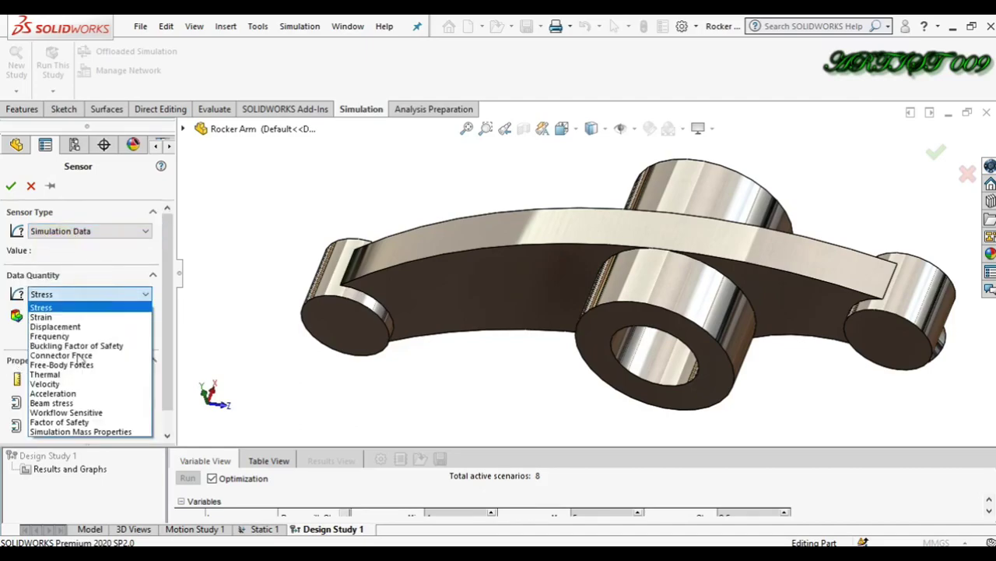
click(78, 422)
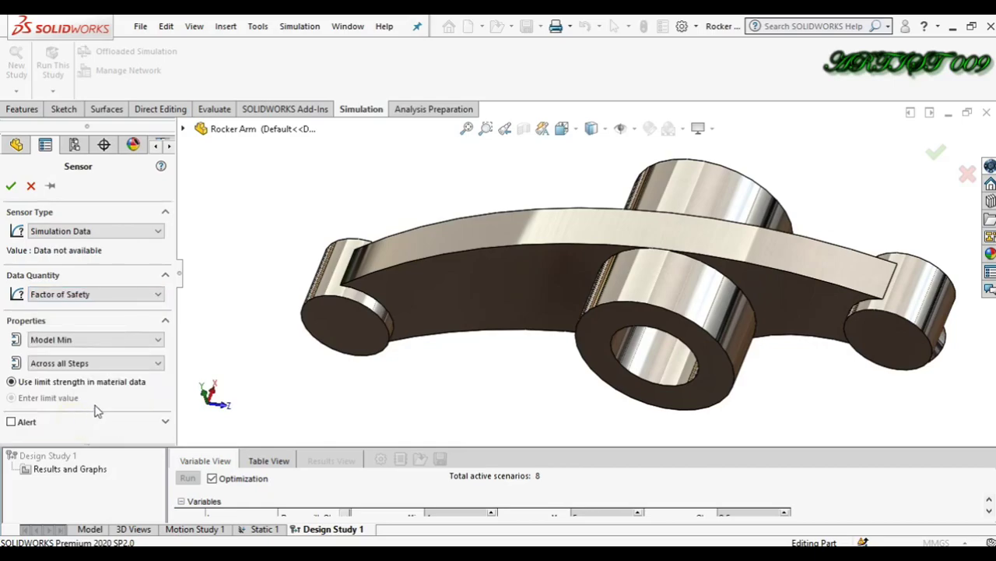
click(11, 186)
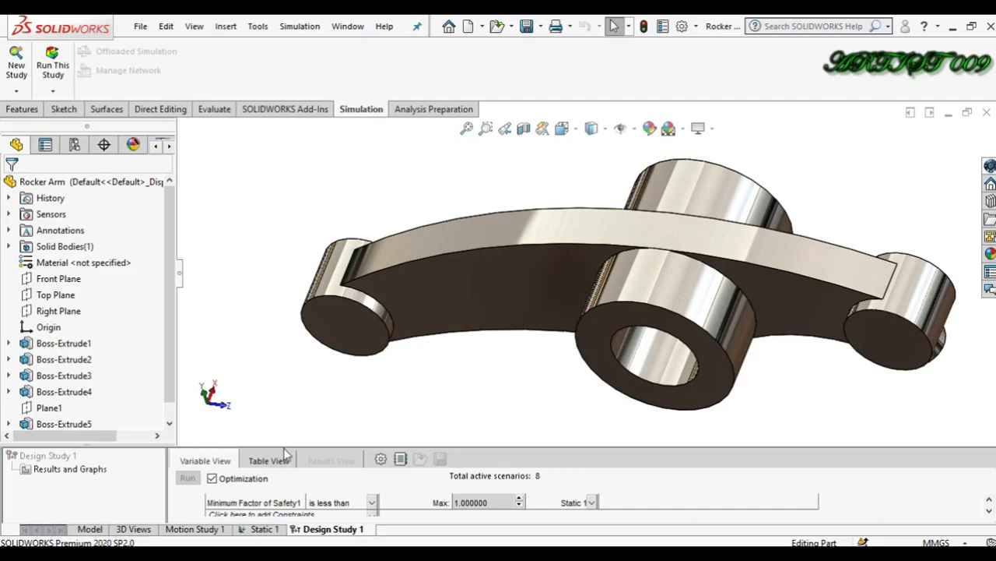
- Constrain the minimum factor of safety to be between 2 and 2.5, evaluated in study Static 1
drag(280, 446, 273, 339)
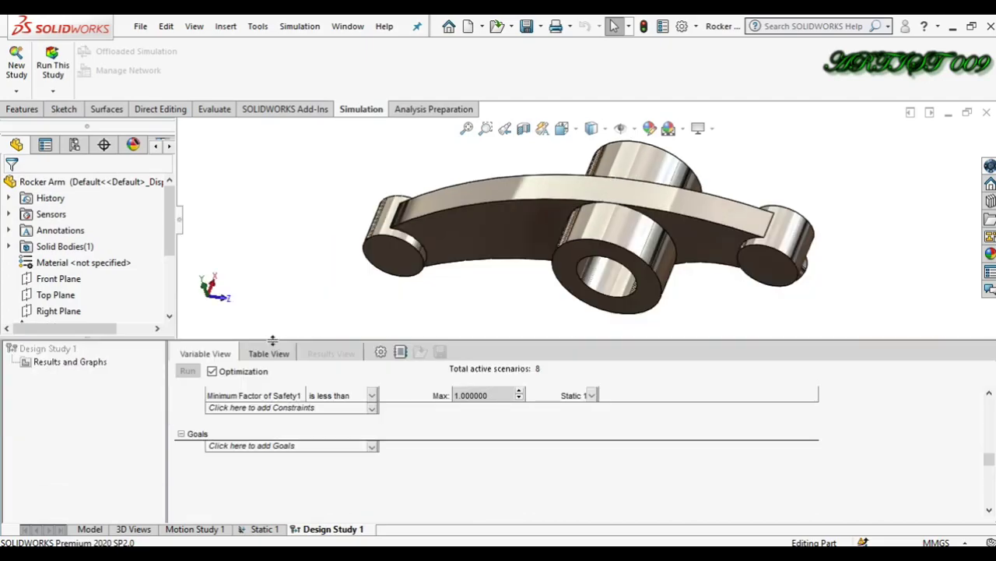
scroll(426, 453, up, 2)
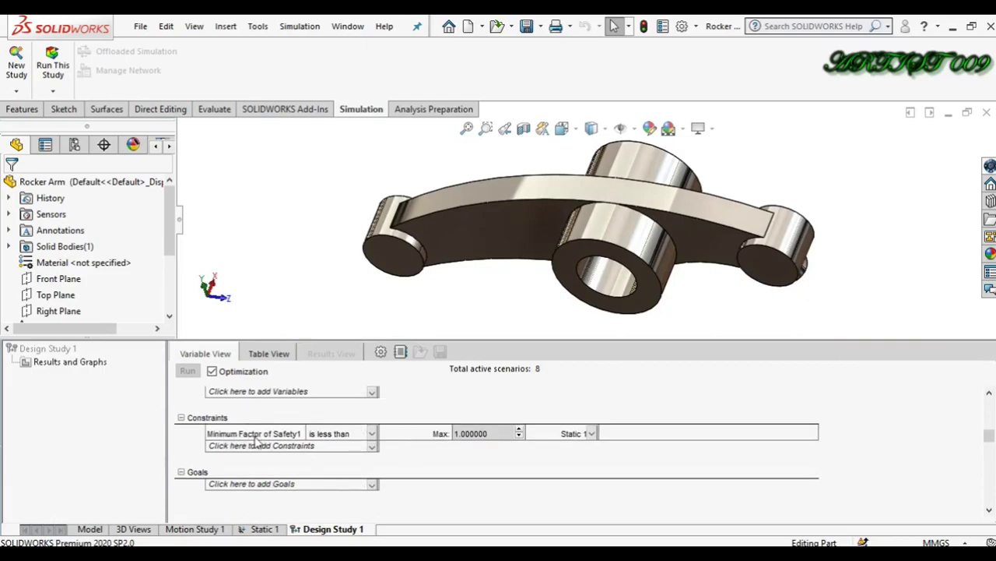
click(374, 434)
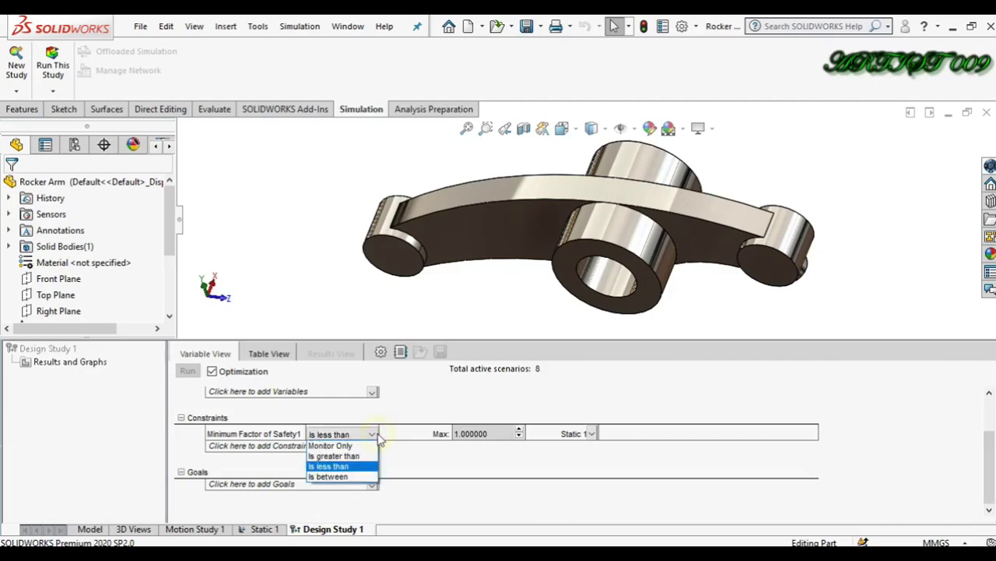
click(337, 477)
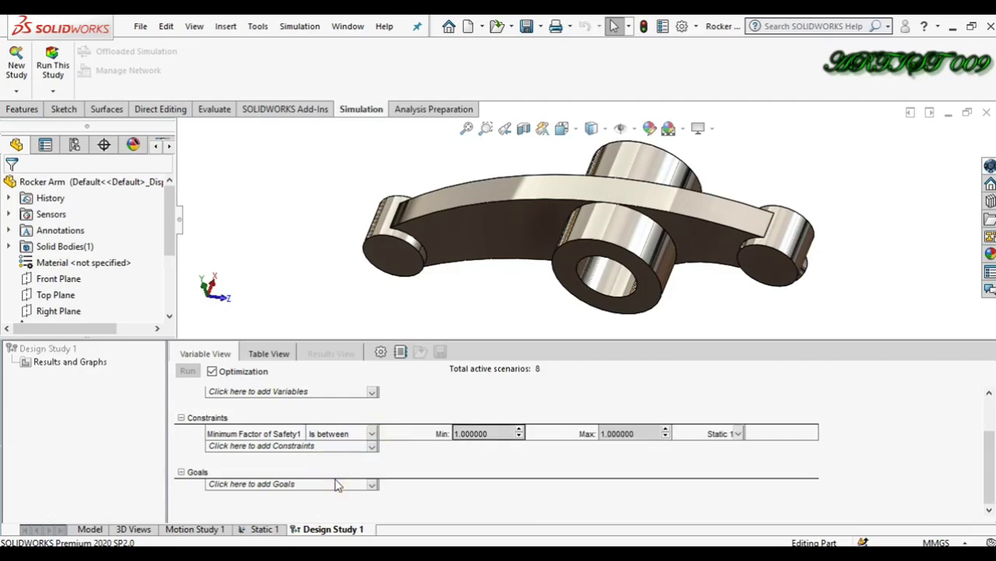
double_click(489, 434)
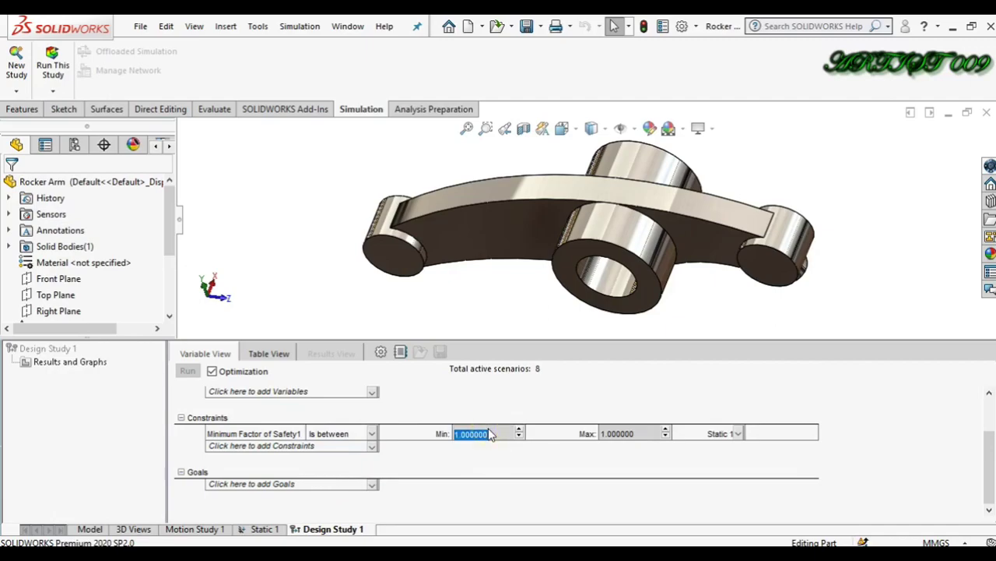
text(2)
double_click(643, 433)
text(2)
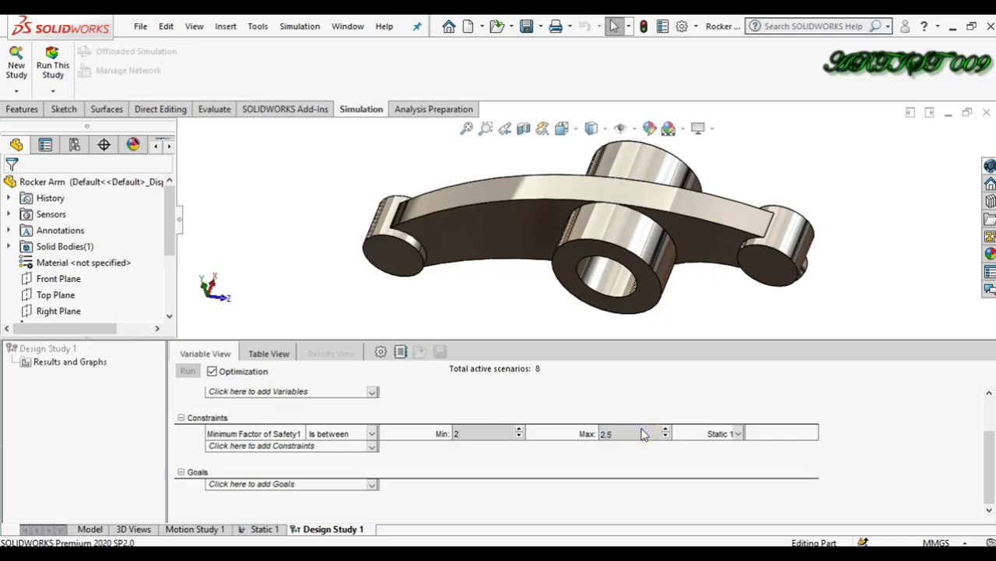
click(690, 476)
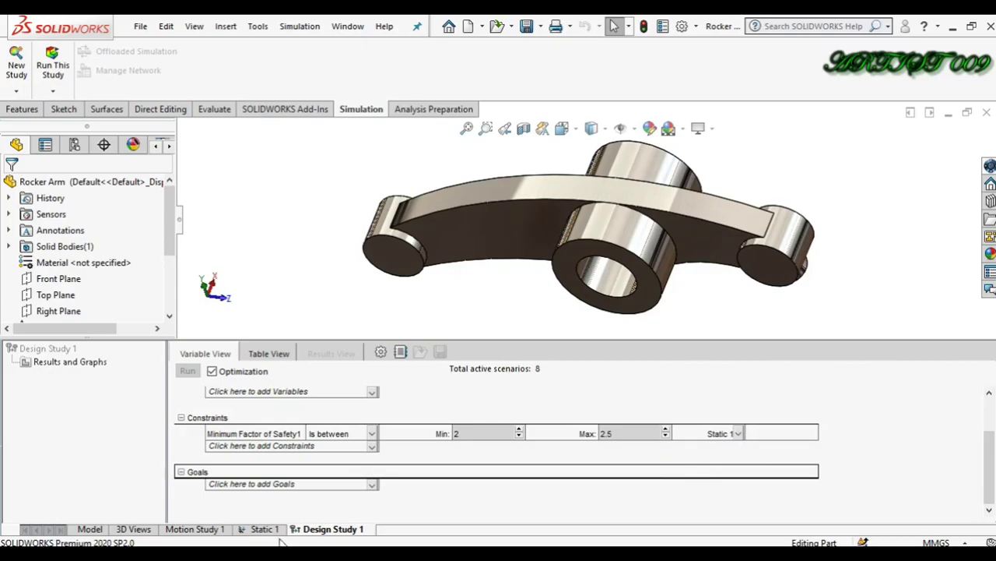
click(737, 433)
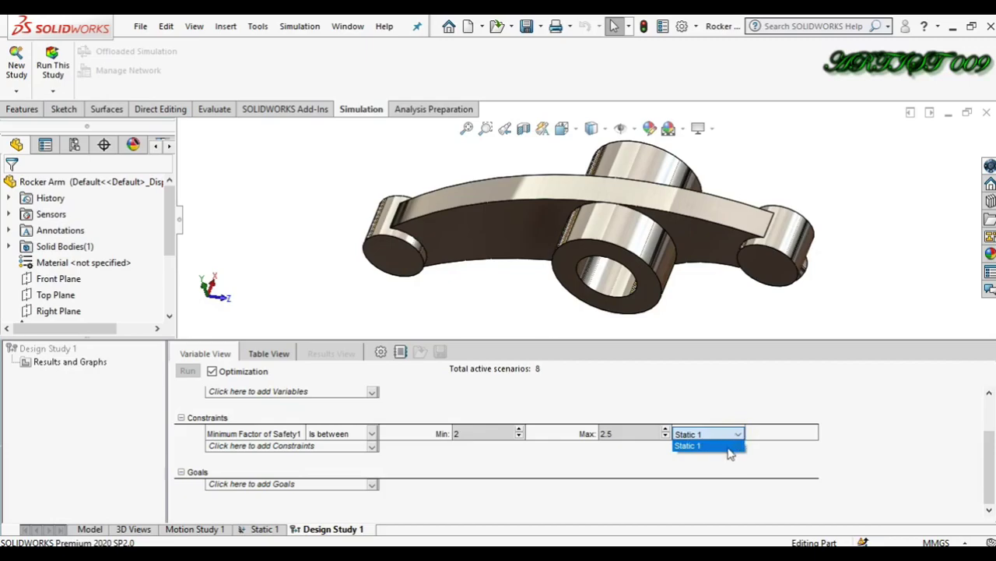
click(721, 442)
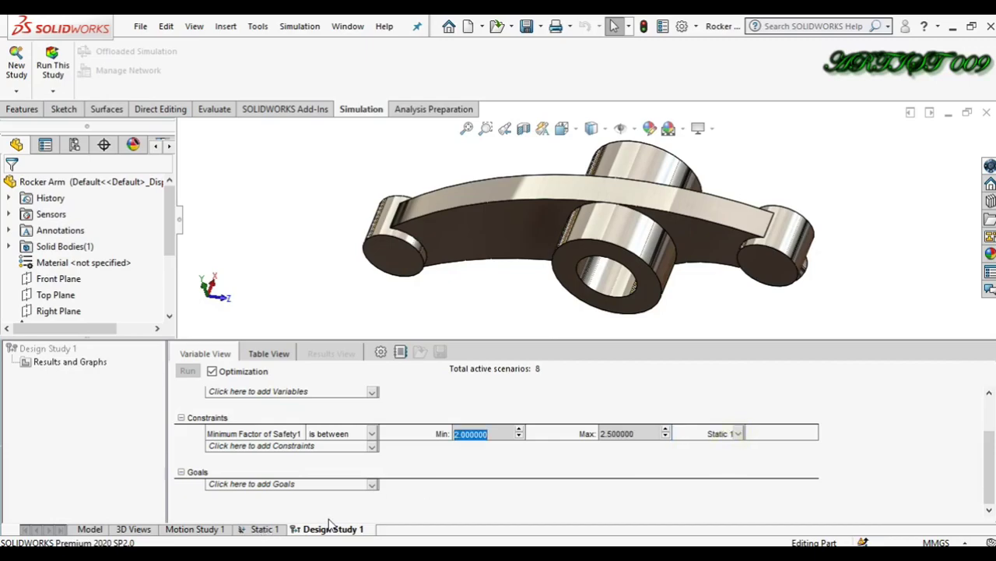
- Add a goal from a new Mass Properties sensor that tracks the mass of the rocker arm body
click(373, 486)
click(350, 497)
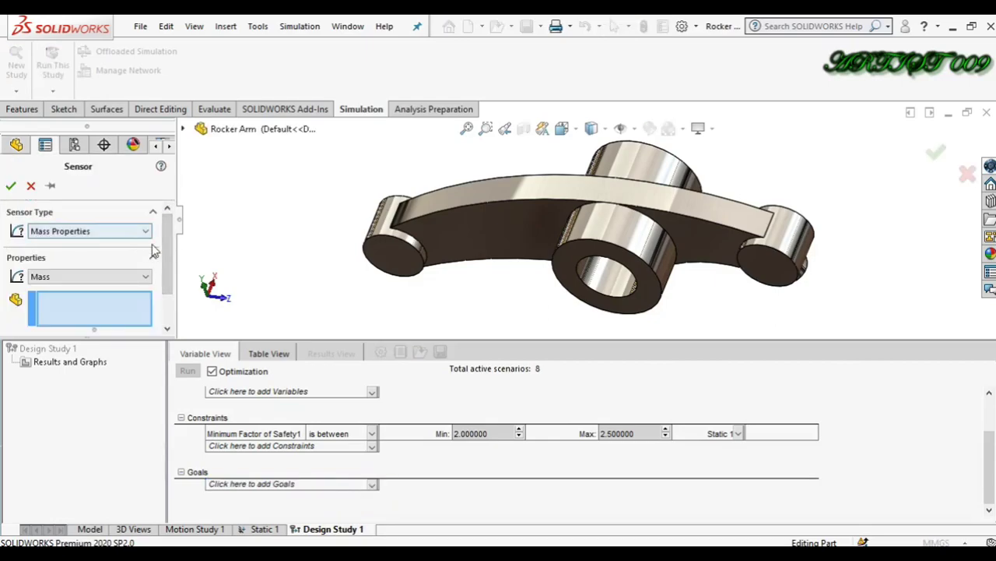
scroll(165, 246, down, 3)
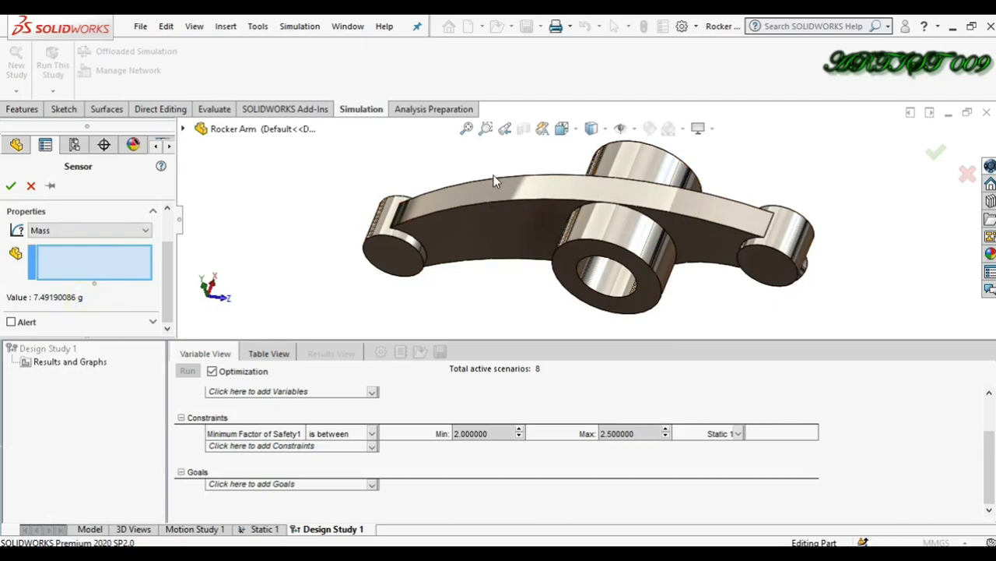
click(500, 201)
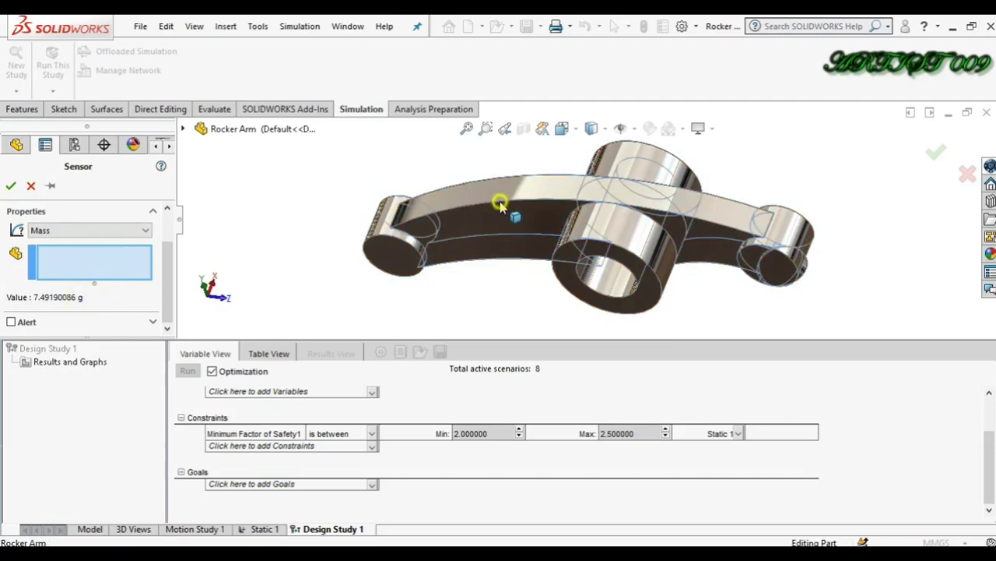
click(11, 186)
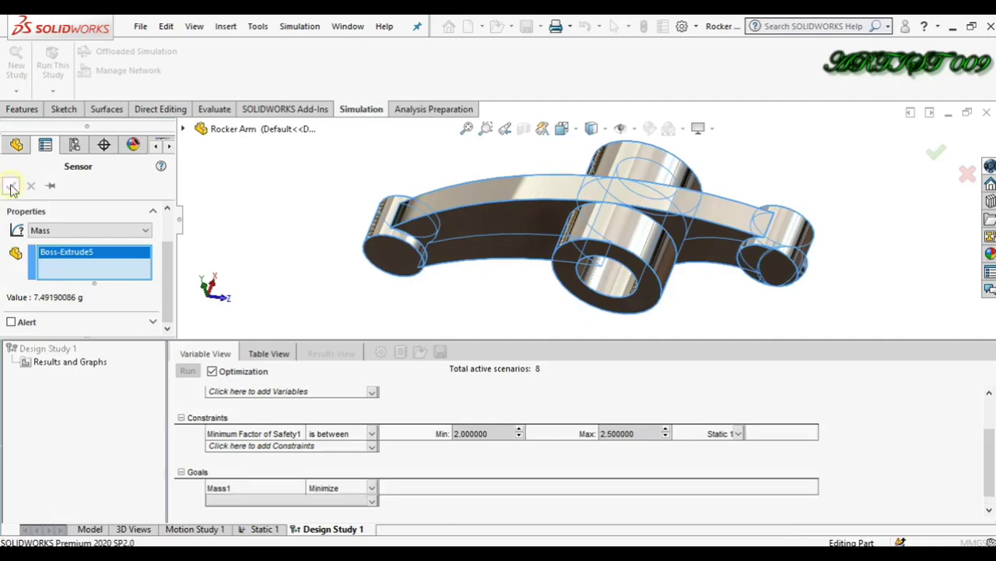
- Try the Is exactly condition for the mass goal, and return it to Minimize
click(375, 488)
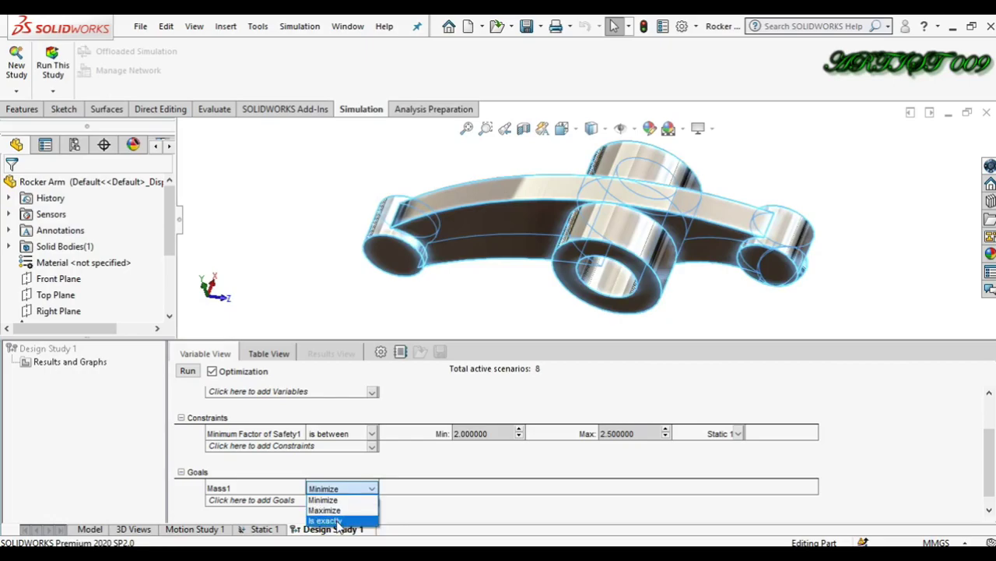
click(333, 520)
click(372, 489)
click(364, 499)
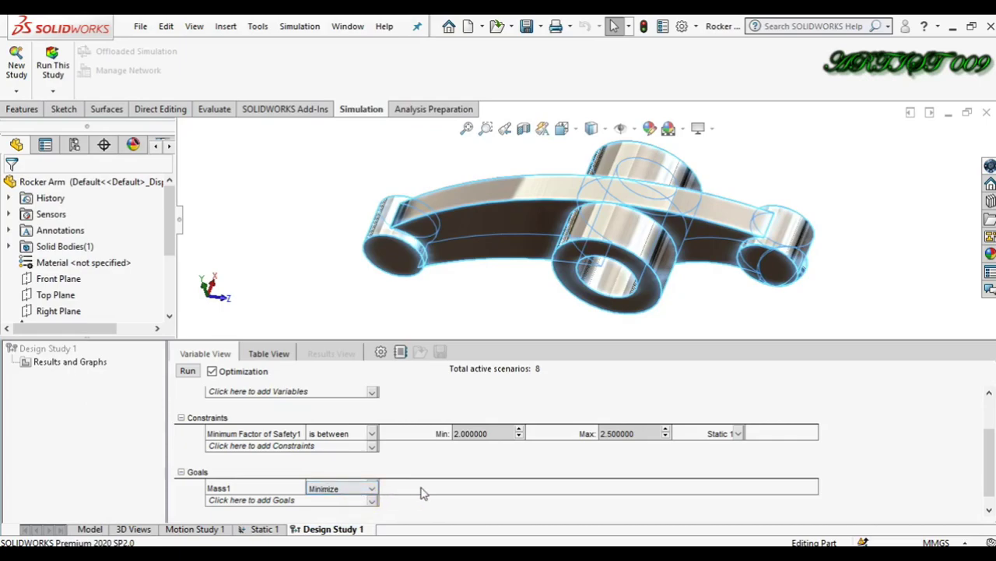
- Review the design study's variables and constraints, and run the optimization
click(917, 473)
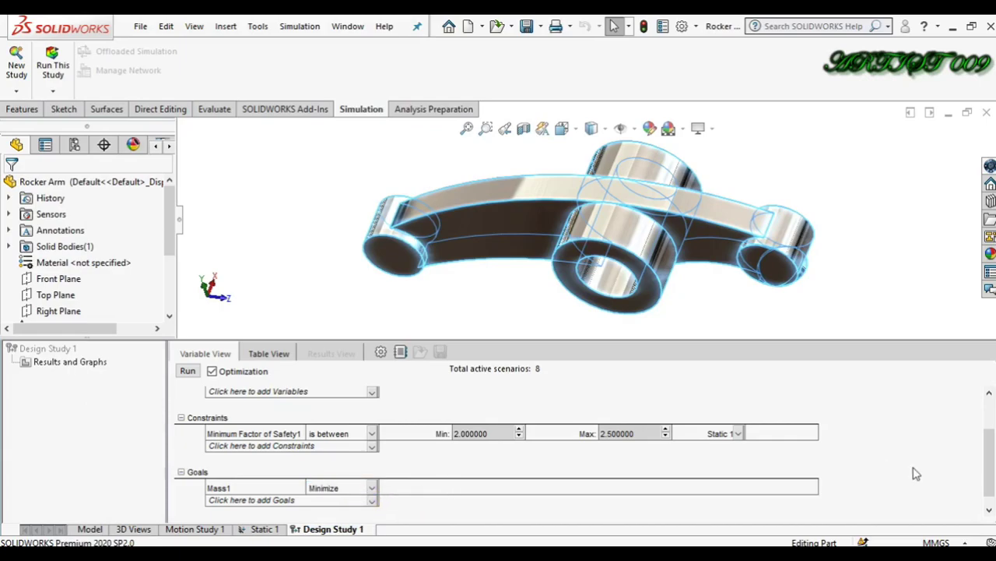
scroll(916, 473, up, 2)
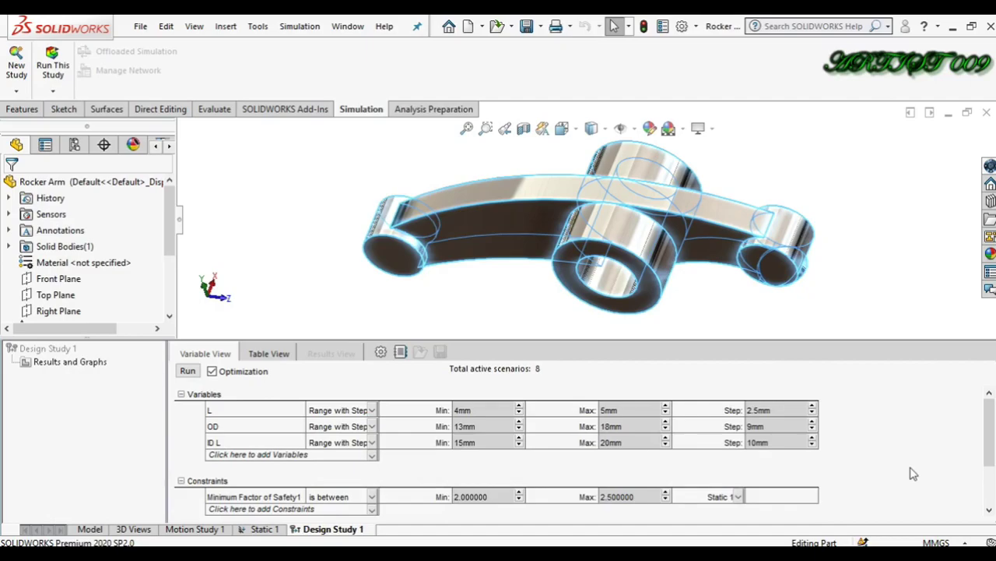
click(187, 372)
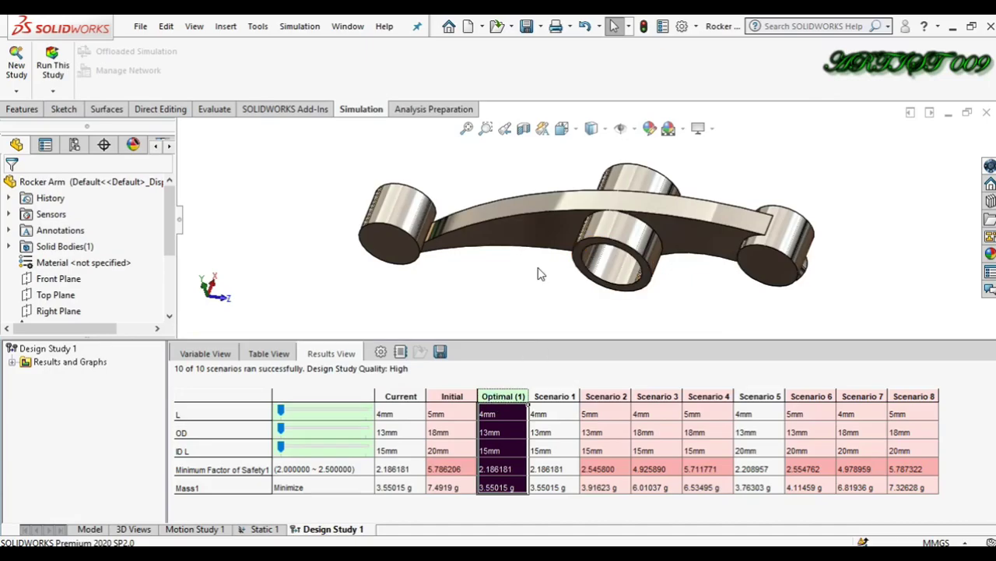
- Examine the optimized rocker arm's shape from all sides in the Design Study 1 results
key(Left)
key(Left)
key(Left)
key(Left)
key(Left)
key(Left)
key(Left)
key(Left)
key(Left)
key(Left)
key(Left)
key(Left)
key(Left)
key(Left)
key(Left)
key(Left)
key(Left)
key(Left)
key(Left)
key(Left)
key(Left)
key(Left)
key(Left)
key(Left)
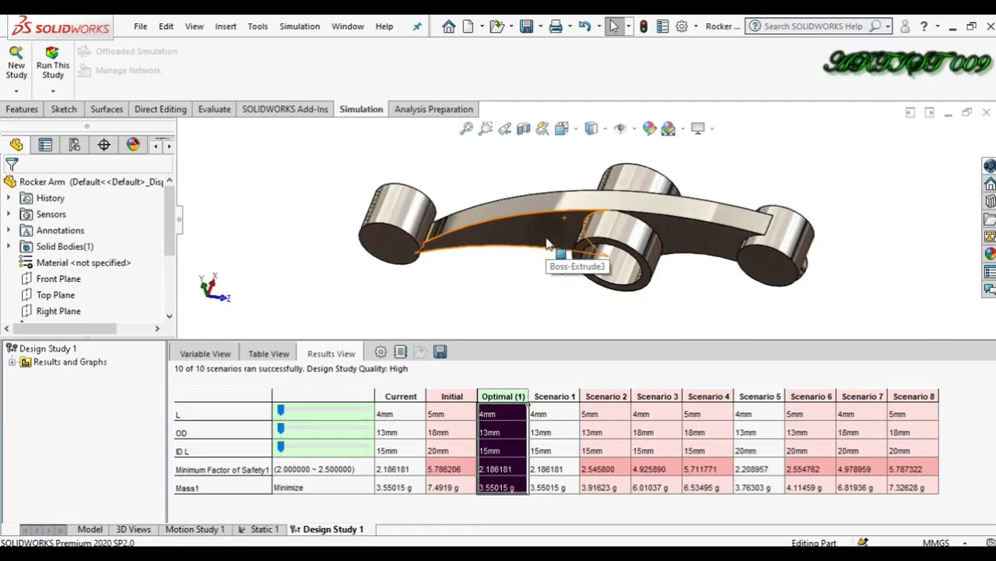
key(Up)
key(Up)
key(Up)
key(Up)
key(Up)
key(Up)
key(Up)
key(Up)
key(Up)
key(Up)
key(Up)
key(Up)
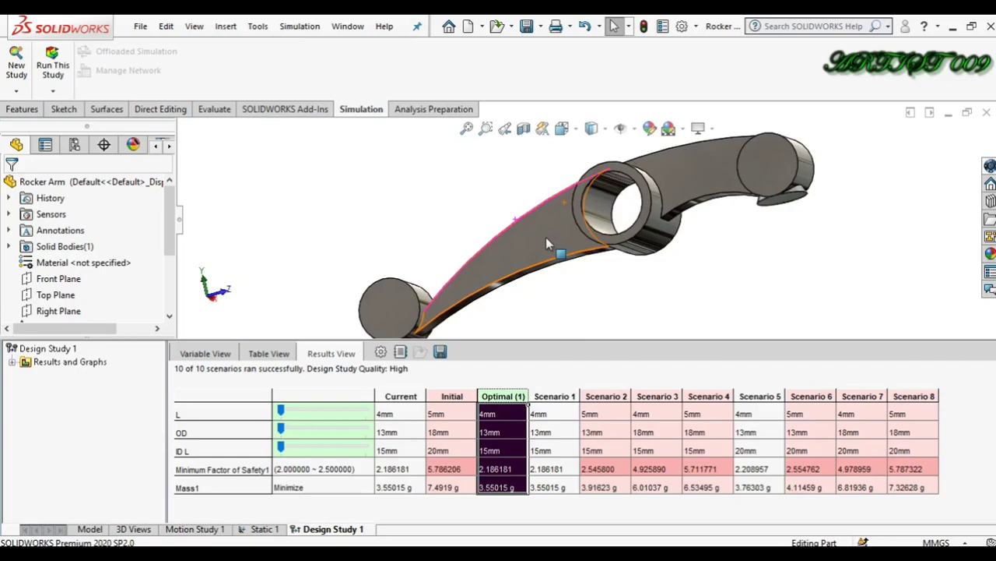
key(Up)
key(Up)
key(Up)
key(Up)
key(Up)
key(Up)
key(Up)
key(Up)
key(Up)
key(Up)
key(Up)
key(Up)
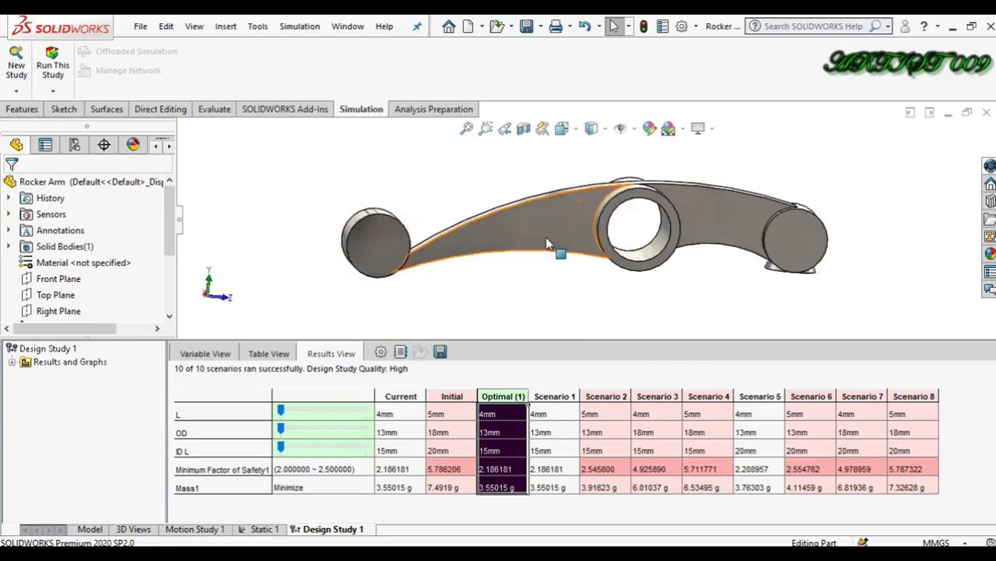
key(Up)
key(Up)
key(Up)
key(Up)
key(Up)
key(Up)
key(Up)
key(Up)
key(Up)
key(Up)
key(Up)
key(Up)
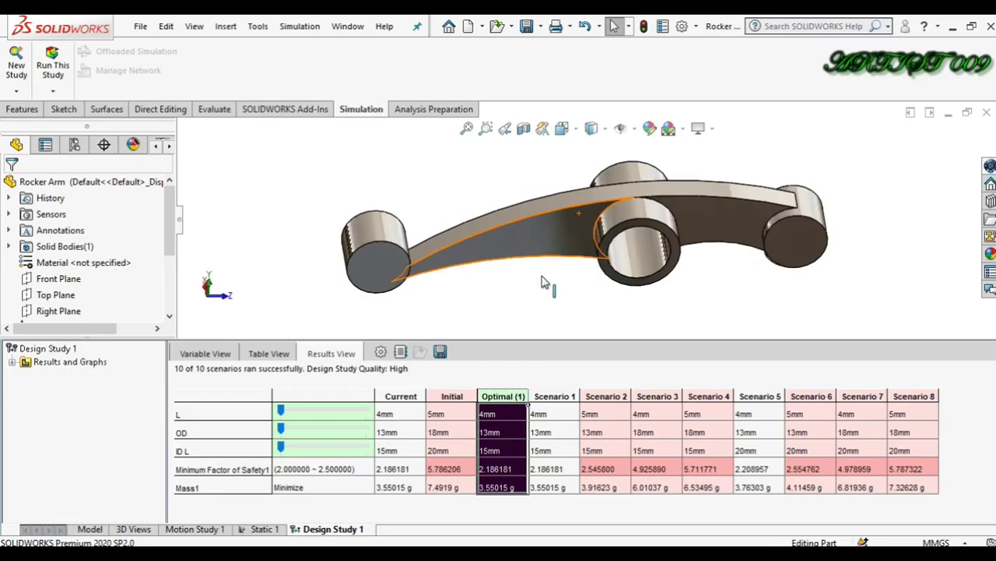
- Compare the Initial, Optimal and Scenario 5 designs in the study results, ending with the Optimal design applied to the model
click(461, 395)
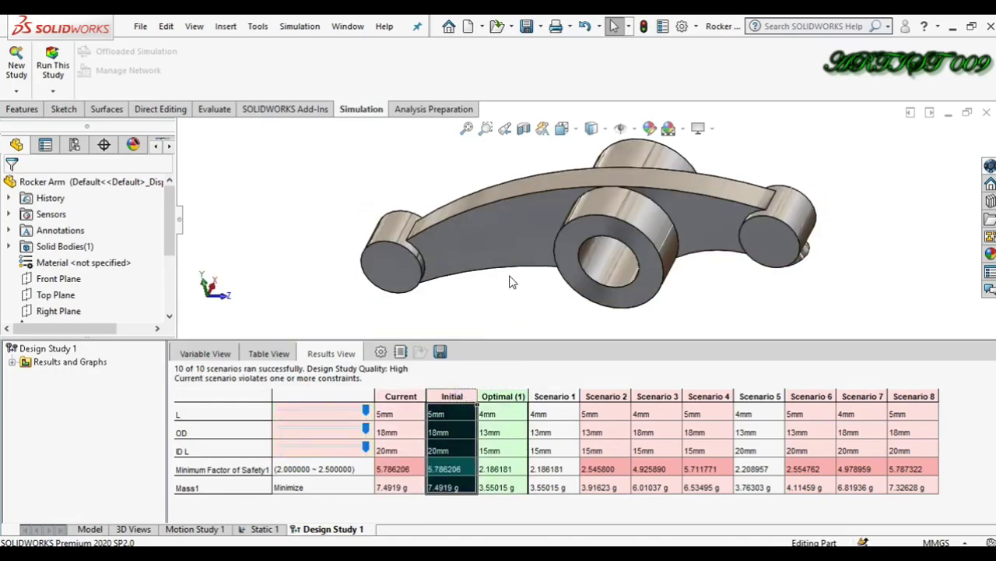
click(507, 396)
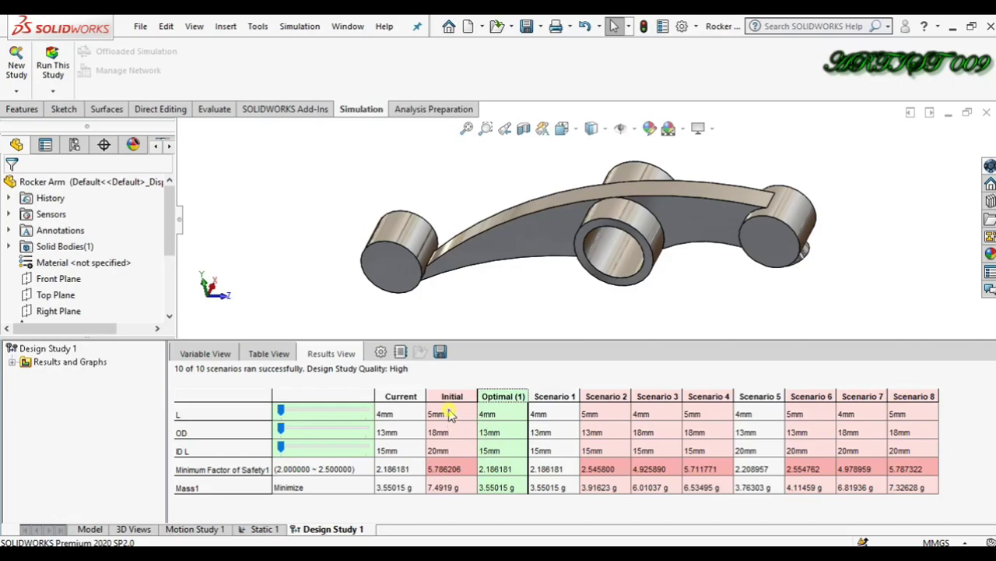
click(488, 418)
click(755, 398)
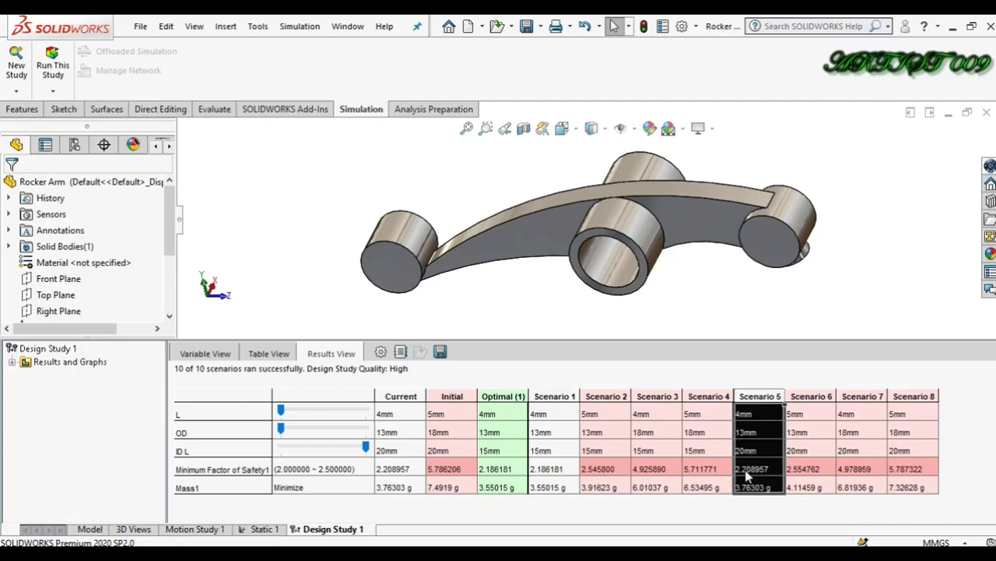
click(504, 397)
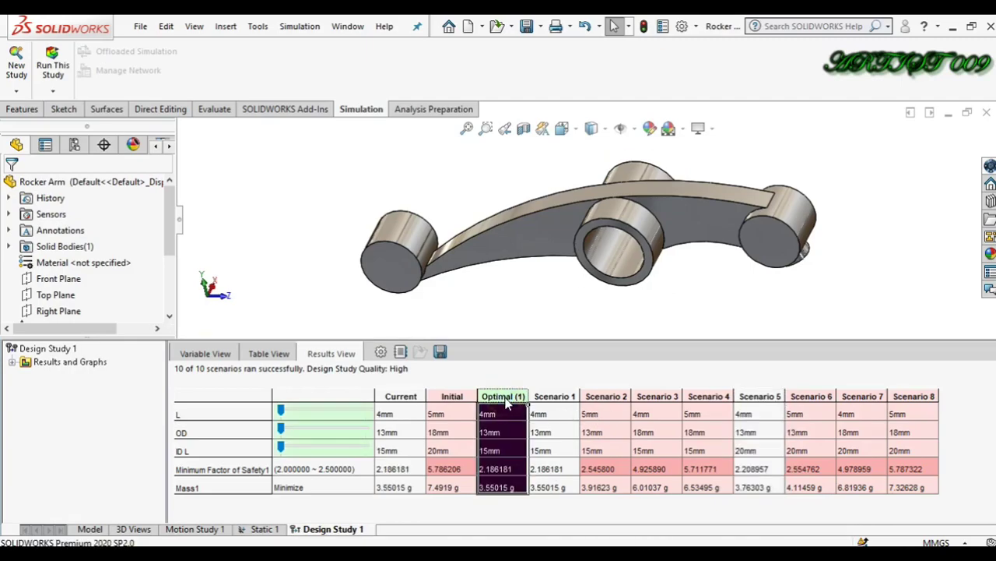
click(767, 397)
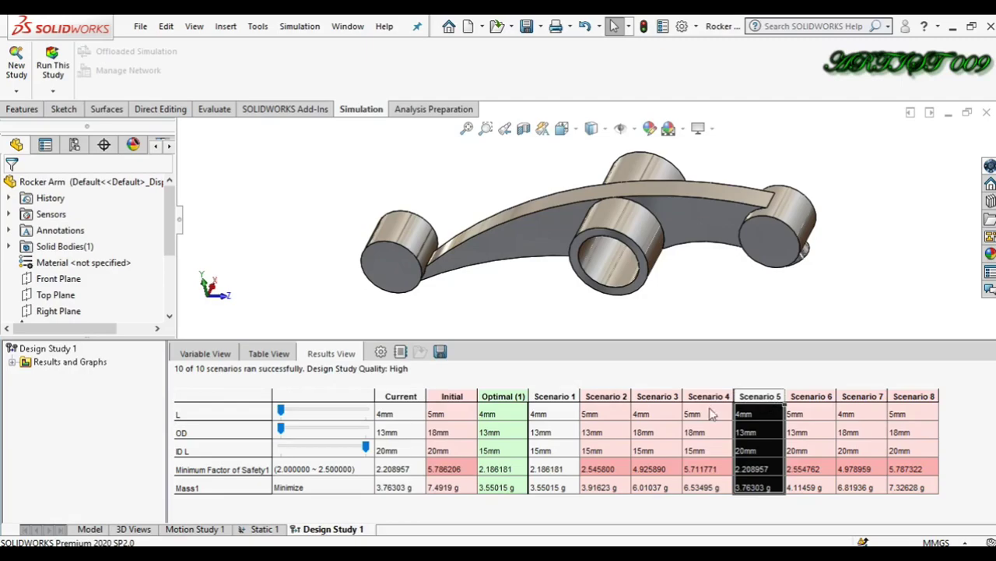
click(495, 395)
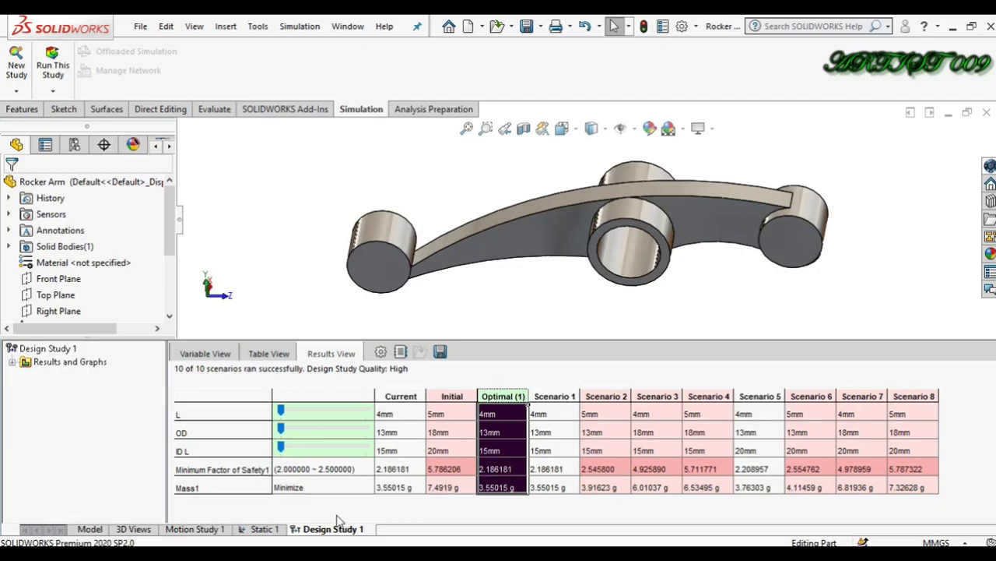
- Check the outer diameter and the length of the central pivot tube in the part model
click(91, 529)
key(f)
key(Up)
key(Up)
key(Up)
key(Up)
key(Up)
key(Up)
key(Up)
key(Up)
key(Left)
key(Left)
key(Left)
key(Left)
key(Left)
key(Left)
key(Left)
key(Left)
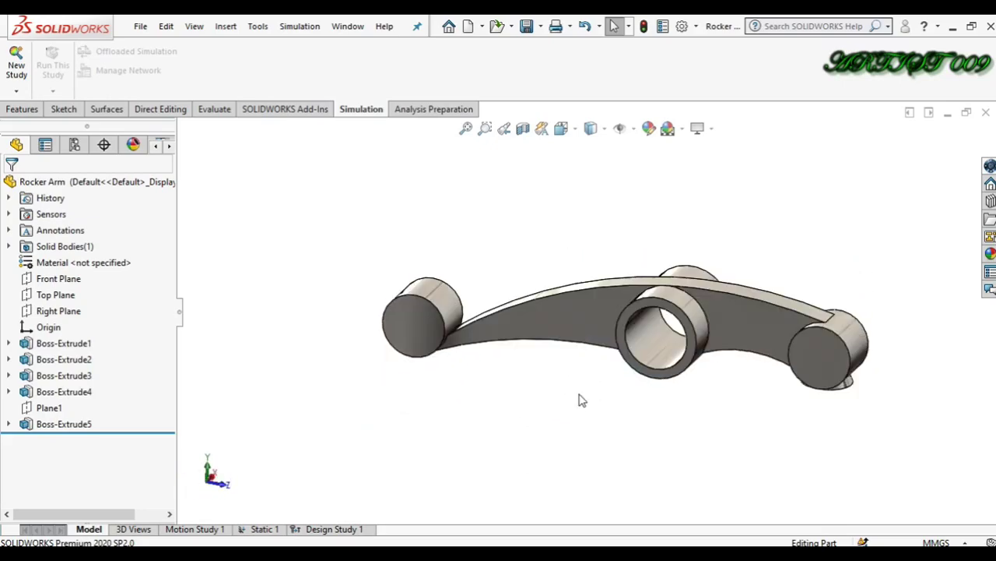
click(701, 340)
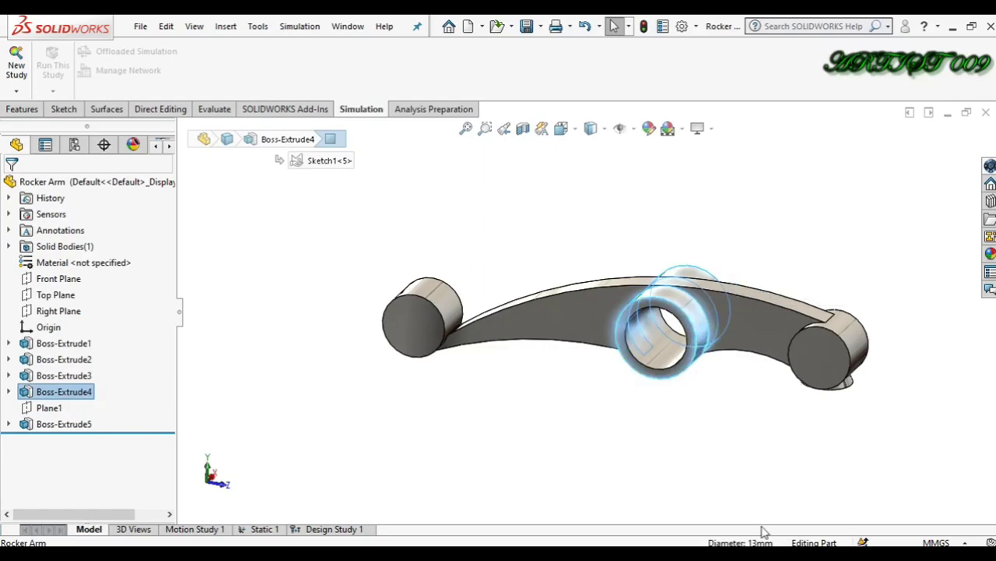
right_drag(739, 437, 705, 288)
middle_drag(674, 331, 658, 295)
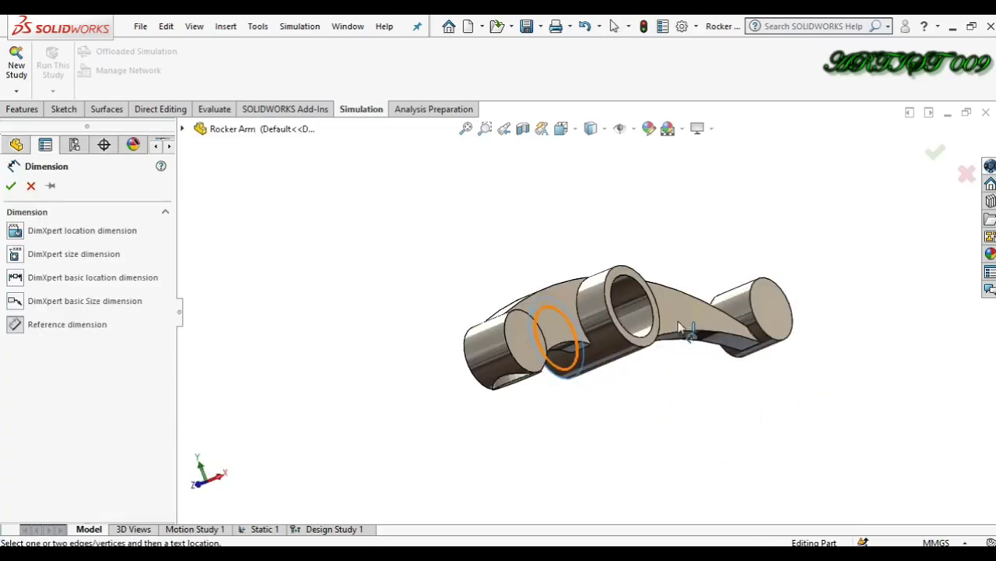
click(651, 290)
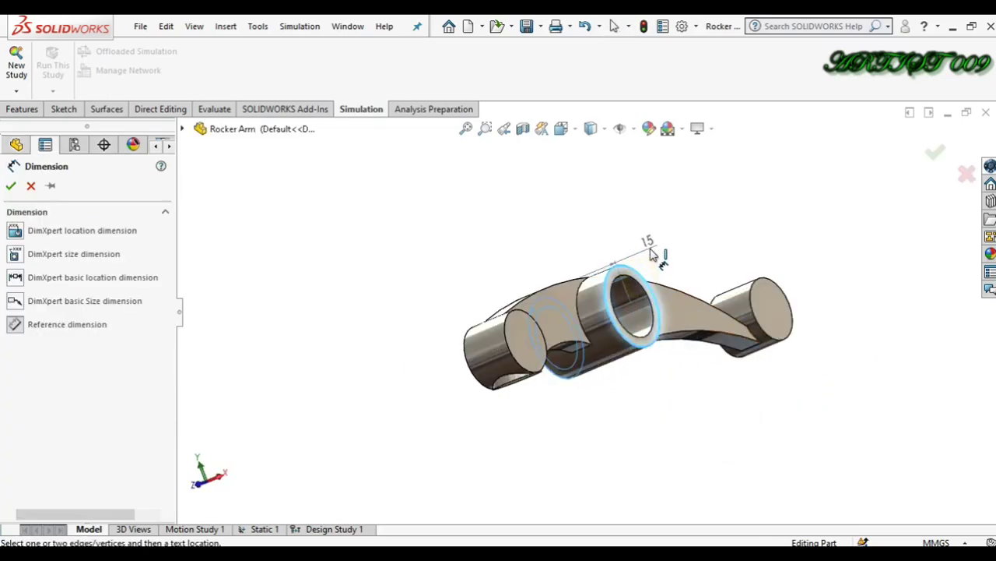
key(Escape)
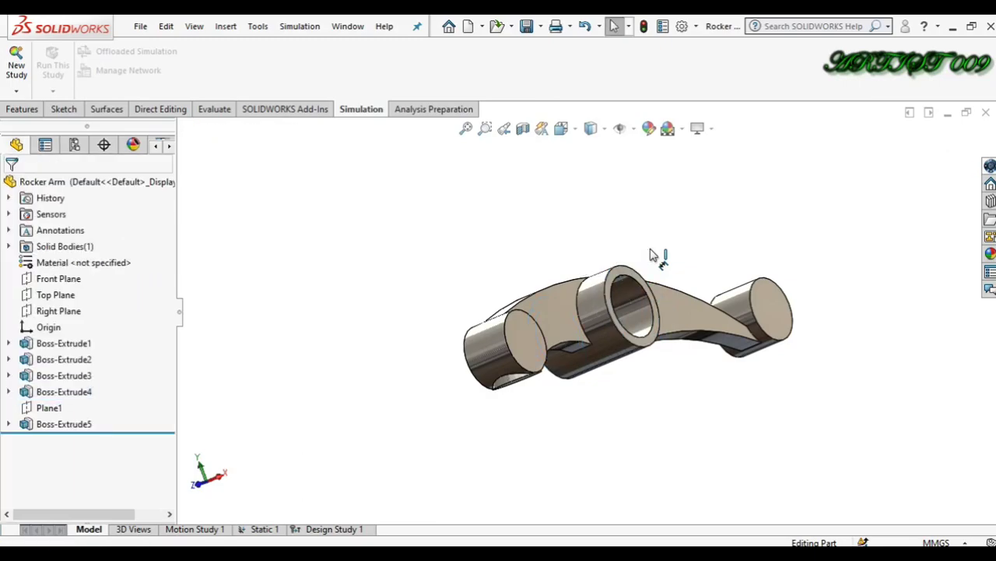
- Check the thickness of the rocker arm's web at its short edge beside the end cylinder
key(ctrl+3)
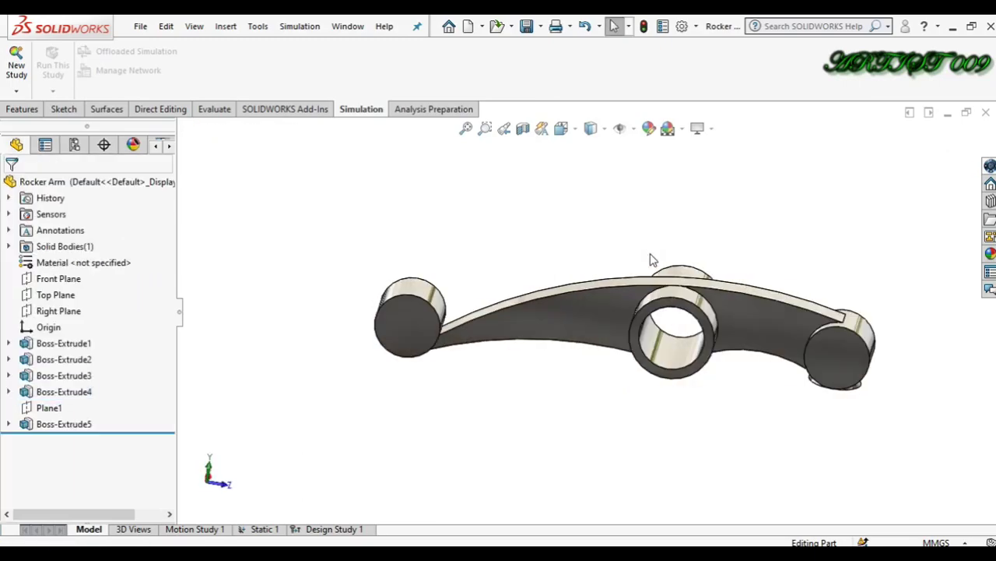
click(846, 321)
click(847, 321)
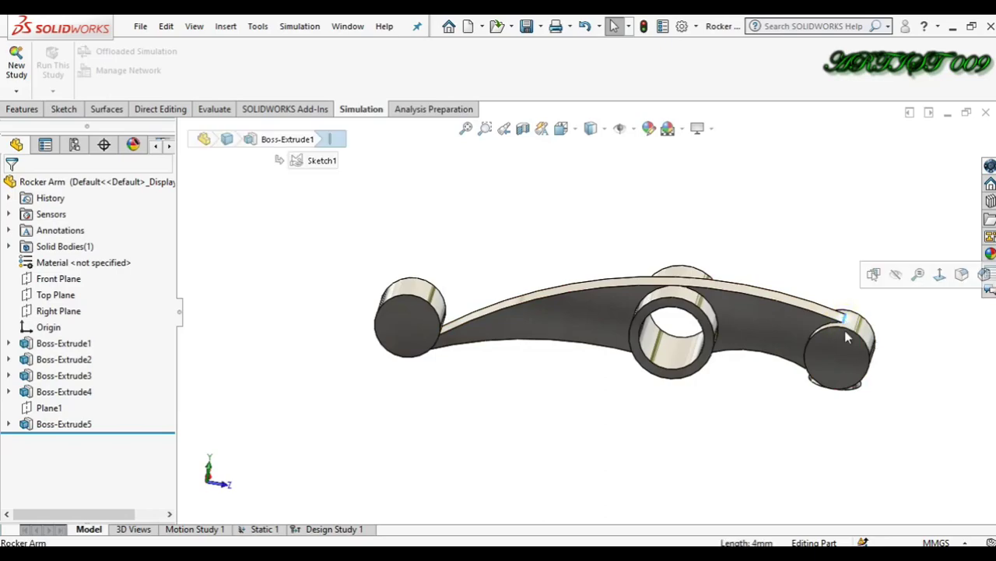
click(851, 448)
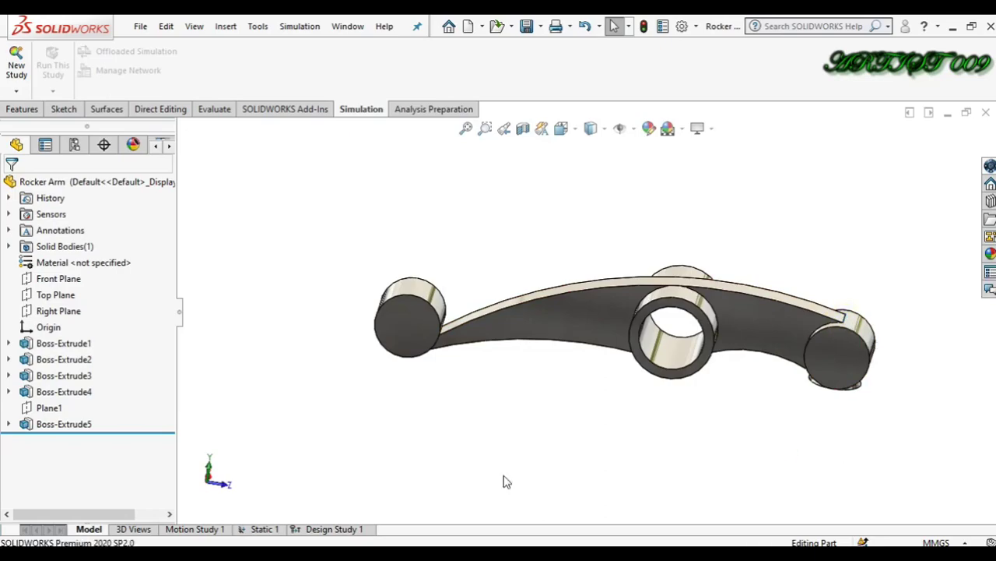
- Review the variables and constraints of Design Study 1, keeping Static 1 for the factor-of-safety constraint, and check the Static 1 study
click(363, 528)
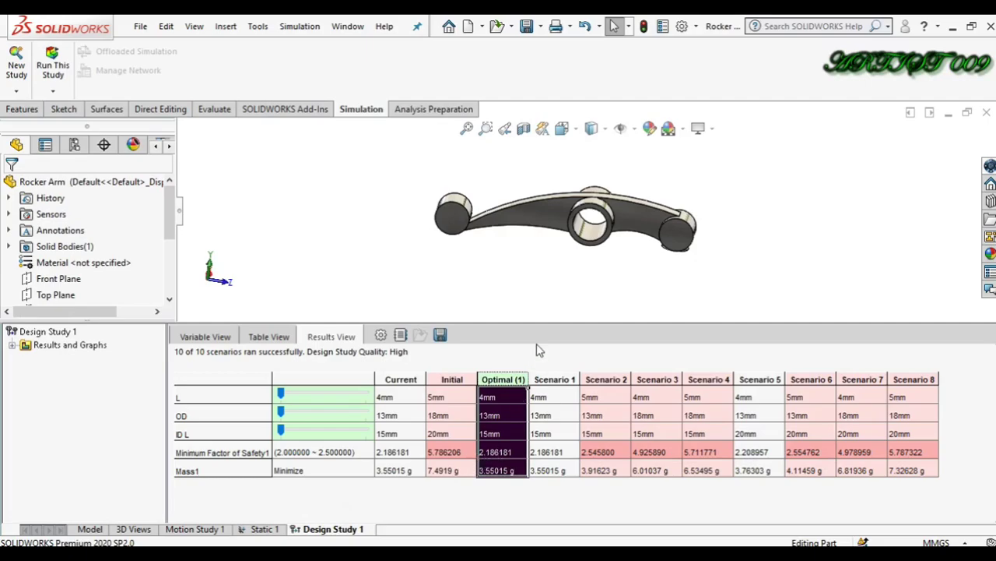
scroll(596, 250, down, 2)
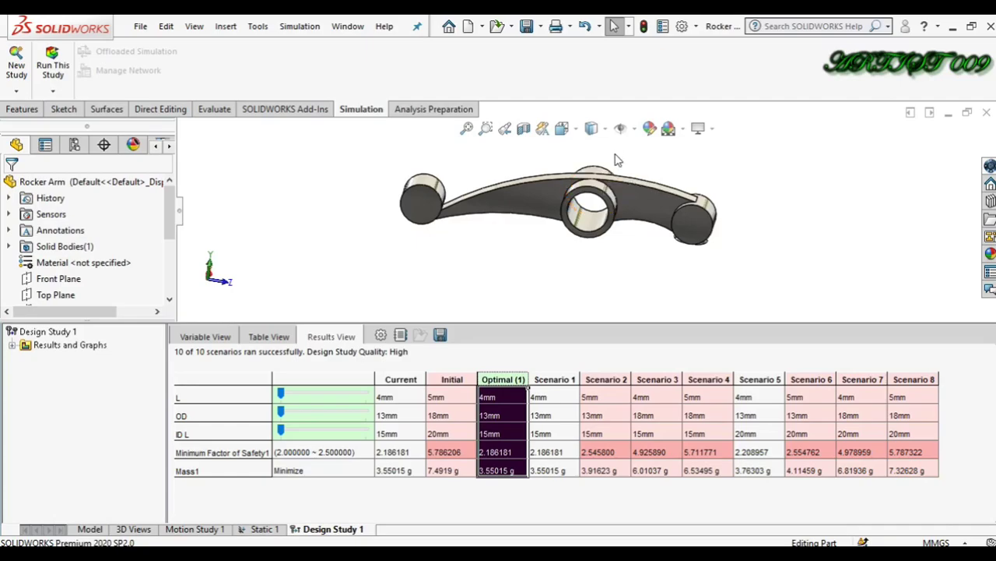
click(216, 341)
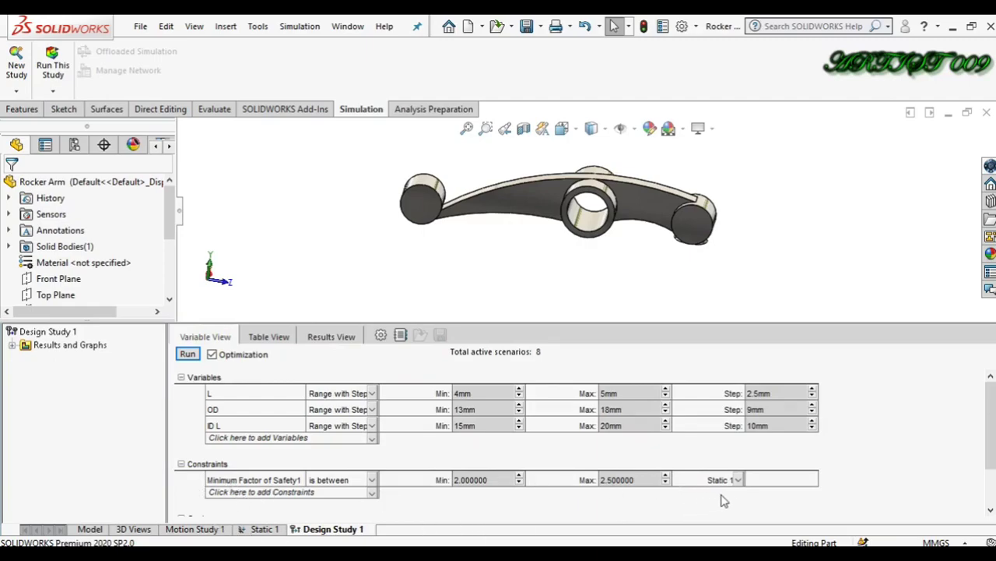
click(742, 482)
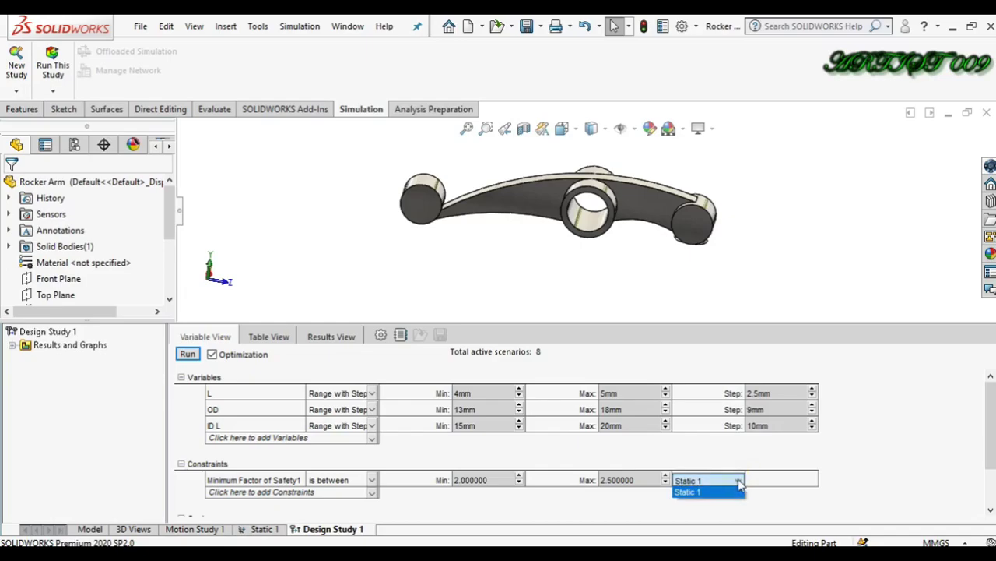
click(685, 493)
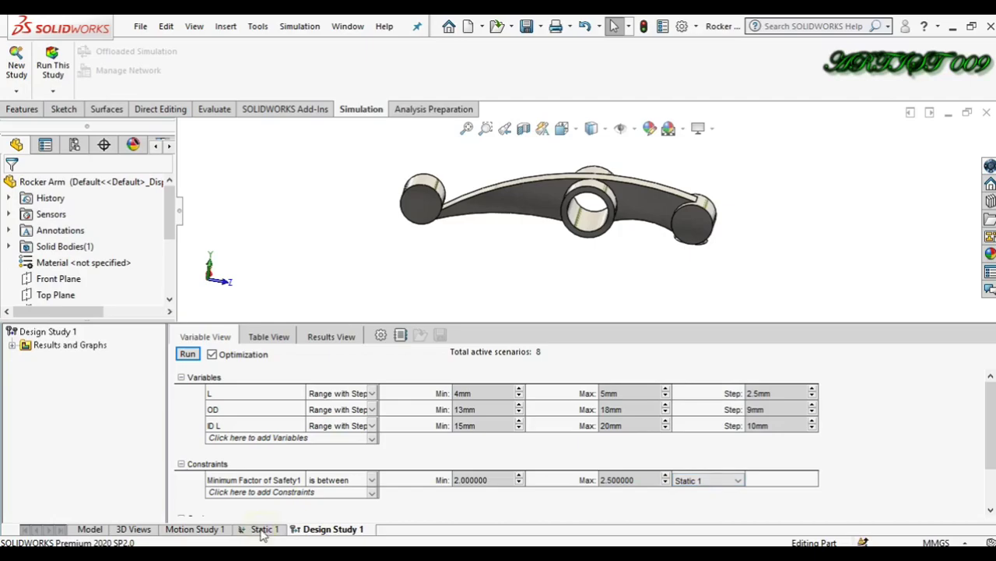
click(265, 529)
click(334, 528)
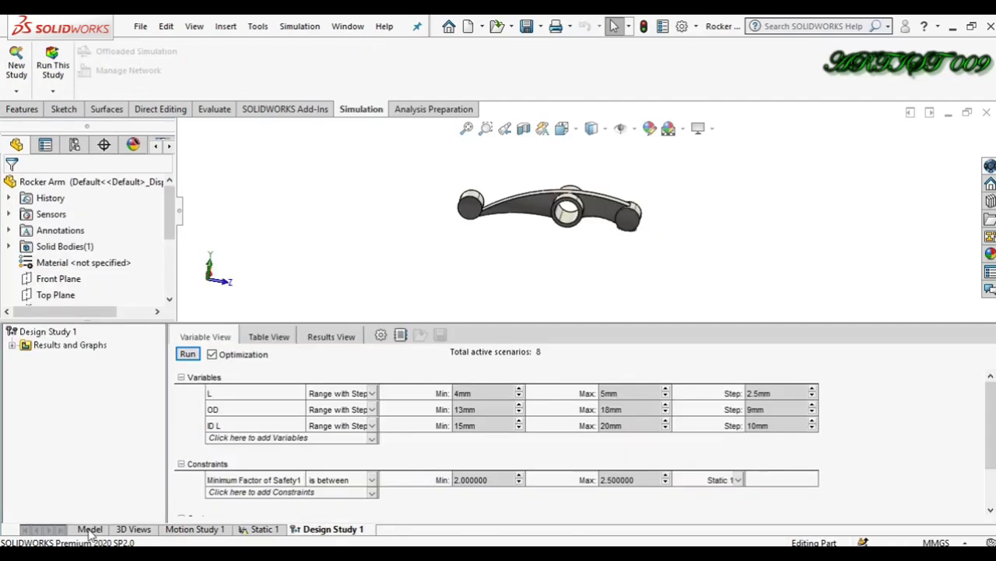
- Examine the final optimized rocker arm from all sides in the part model
click(90, 529)
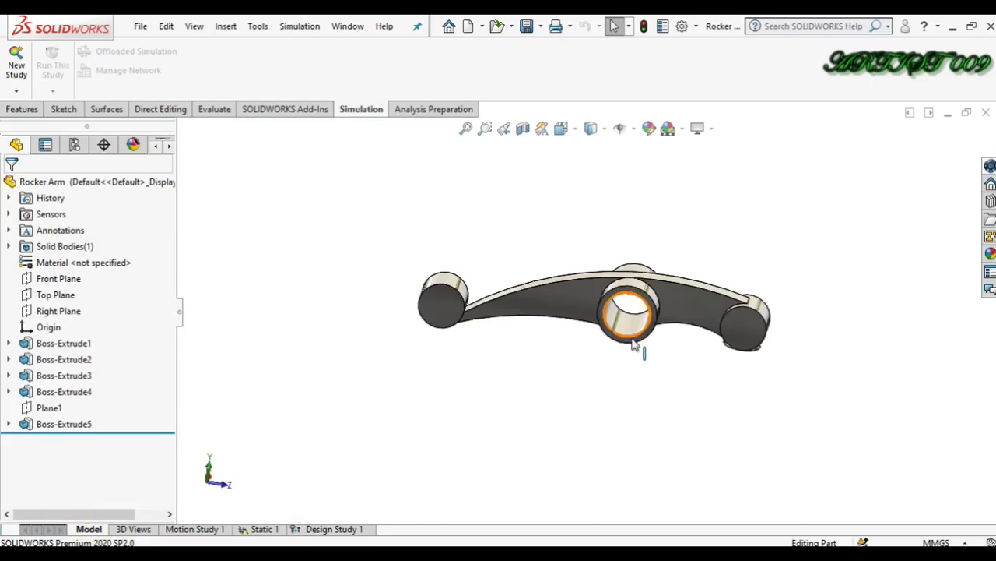
scroll(634, 345, up, 1)
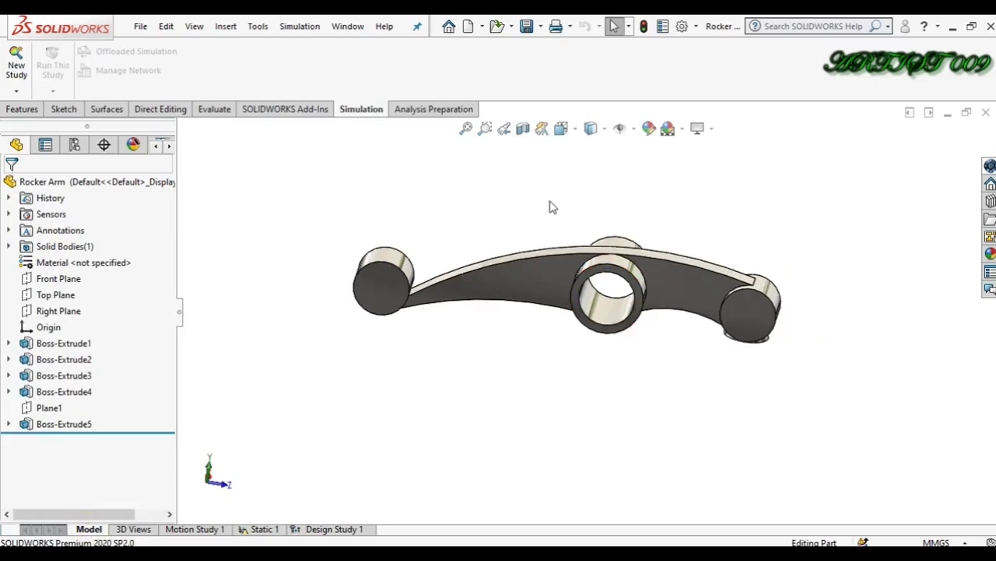
key(Left)
key(Left)
key(Left)
key(Left)
key(Left)
key(Left)
key(Left)
key(Left)
key(Left)
key(Left)
key(Left)
key(Left)
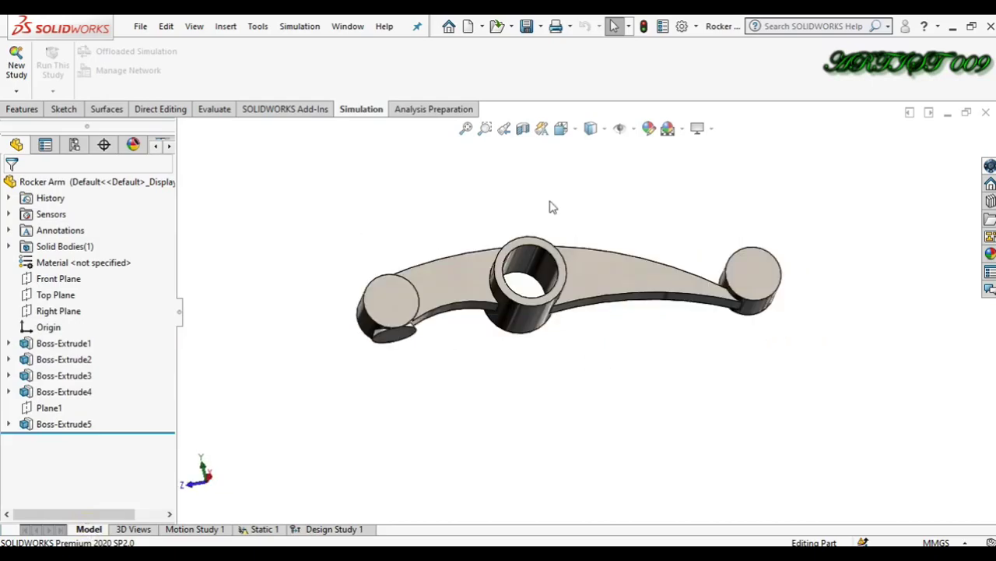
key(Up)
key(Up)
key(Up)
key(Up)
key(Left)
key(Left)
key(Left)
key(Left)
key(Left)
key(Left)
key(Left)
key(Left)
key(Left)
key(Left)
key(Left)
key(Left)
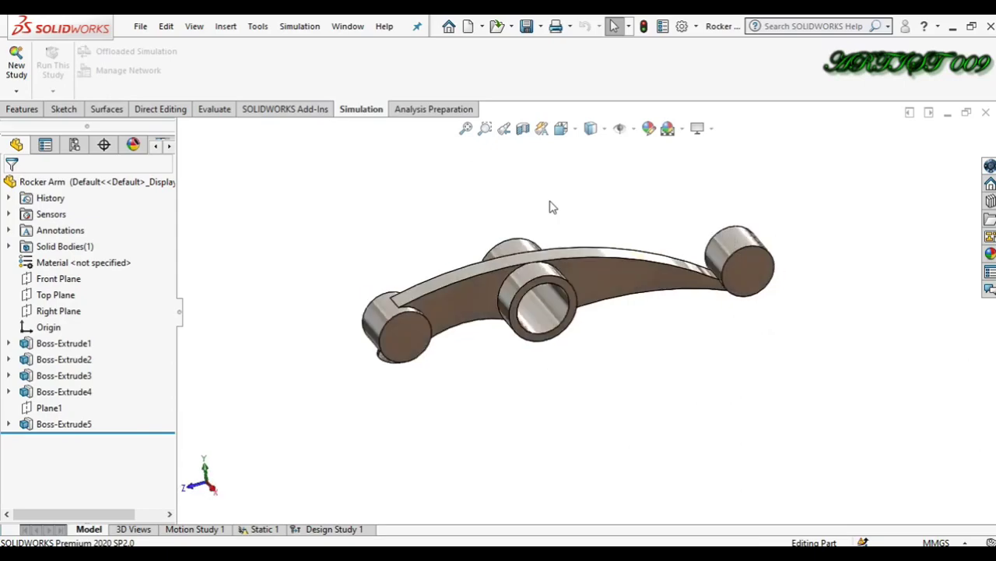
key(Up)
key(Up)
key(Up)
key(Up)
key(Up)
key(Up)
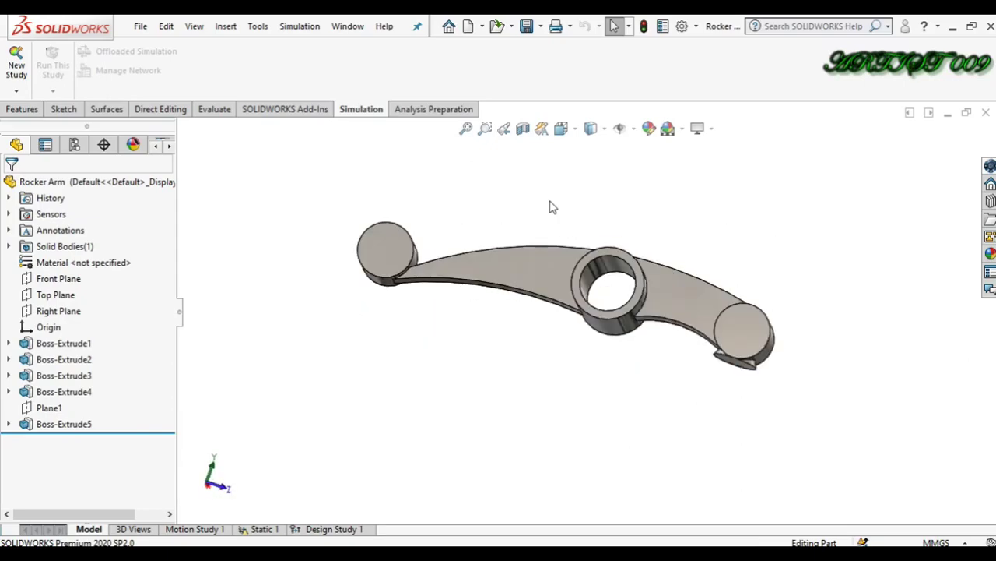
key(Up)
key(Up)
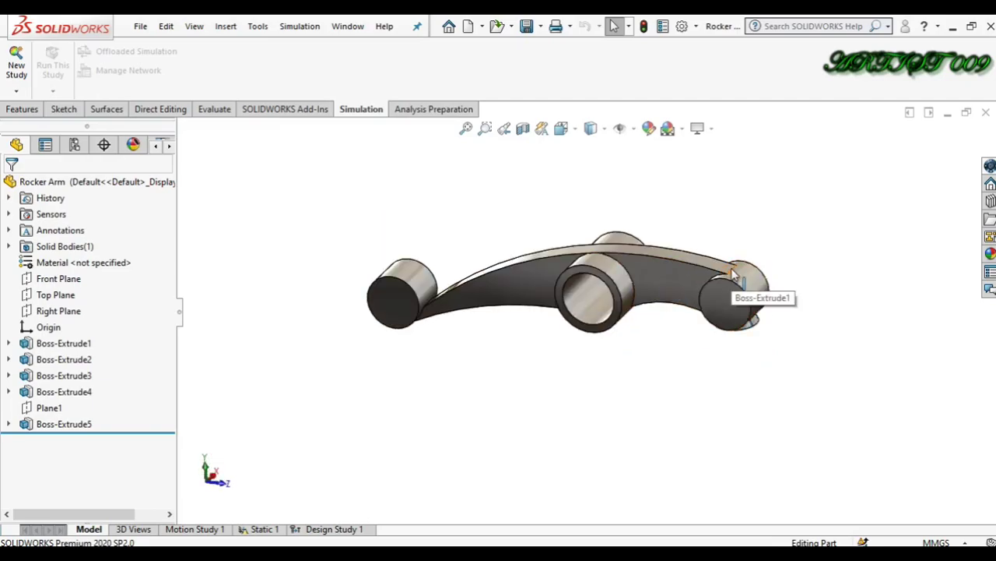
scroll(737, 271, down, 3)
scroll(665, 151, up, 5)
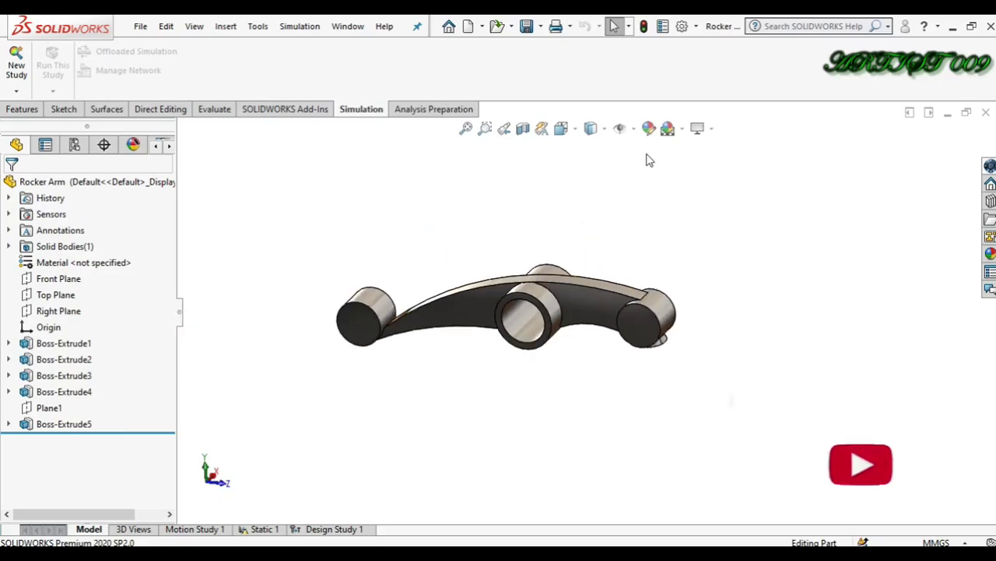
key(shift+Left)
key(shift+Left)
key(shift+Left)
key(shift+Left)
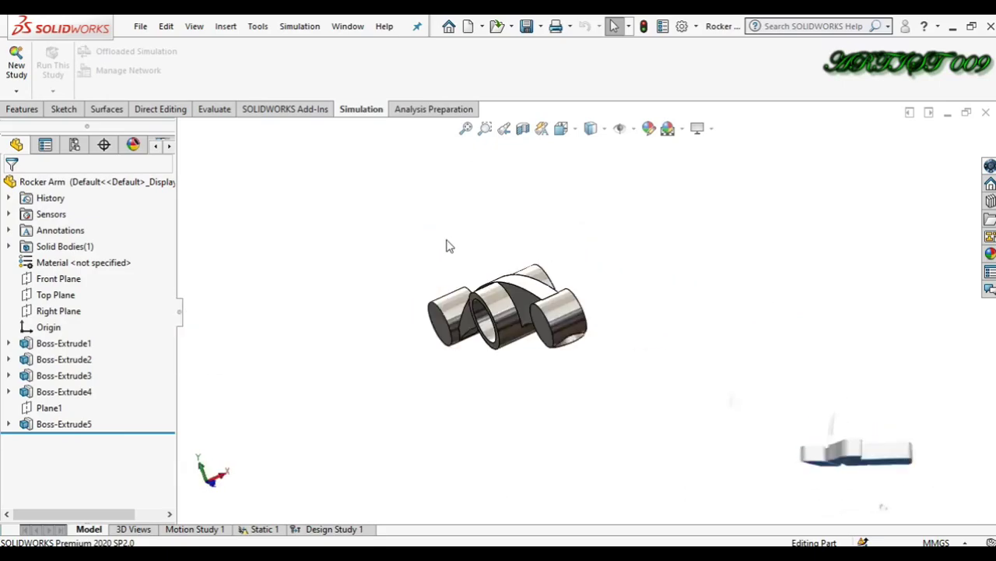
key(shift+Left)
key(shift+Left)
key(shift+Left)
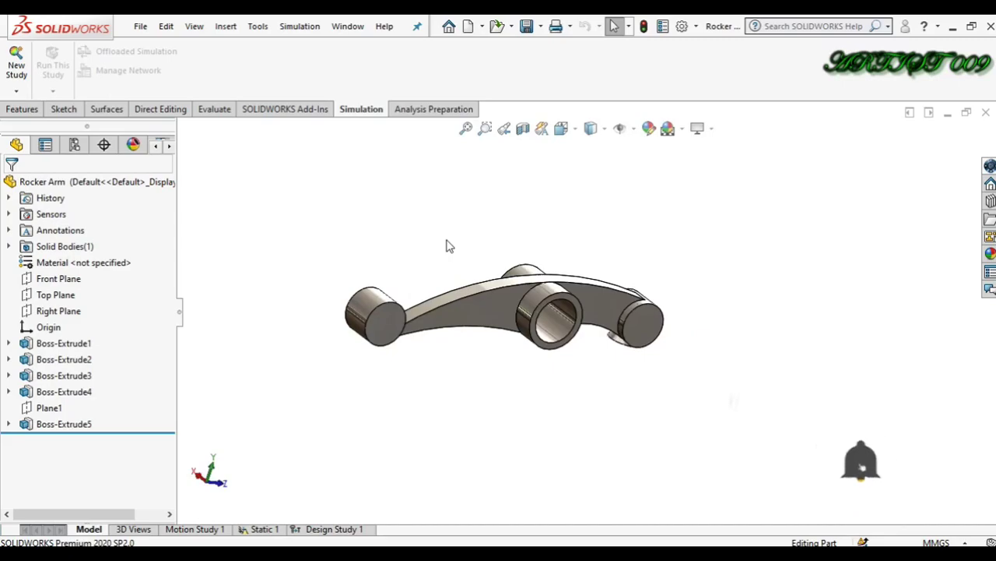